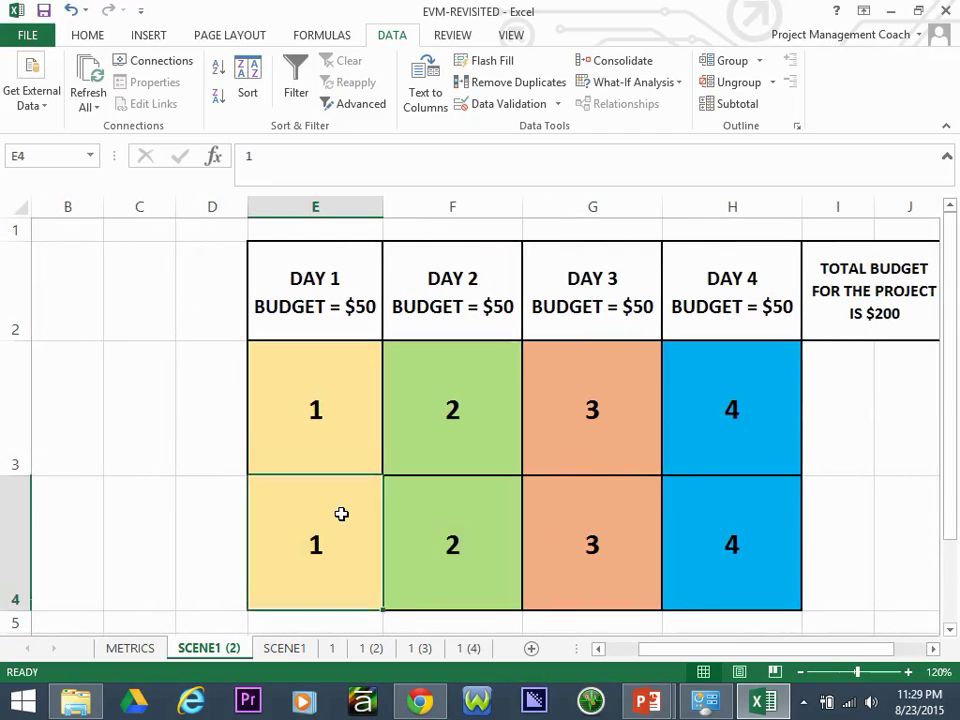
Step: Examine the paired task cells under Day 1 through Day 4 in rows 3 and 4, one by one
{"action": "left_click", "coordinate": [341, 383]}
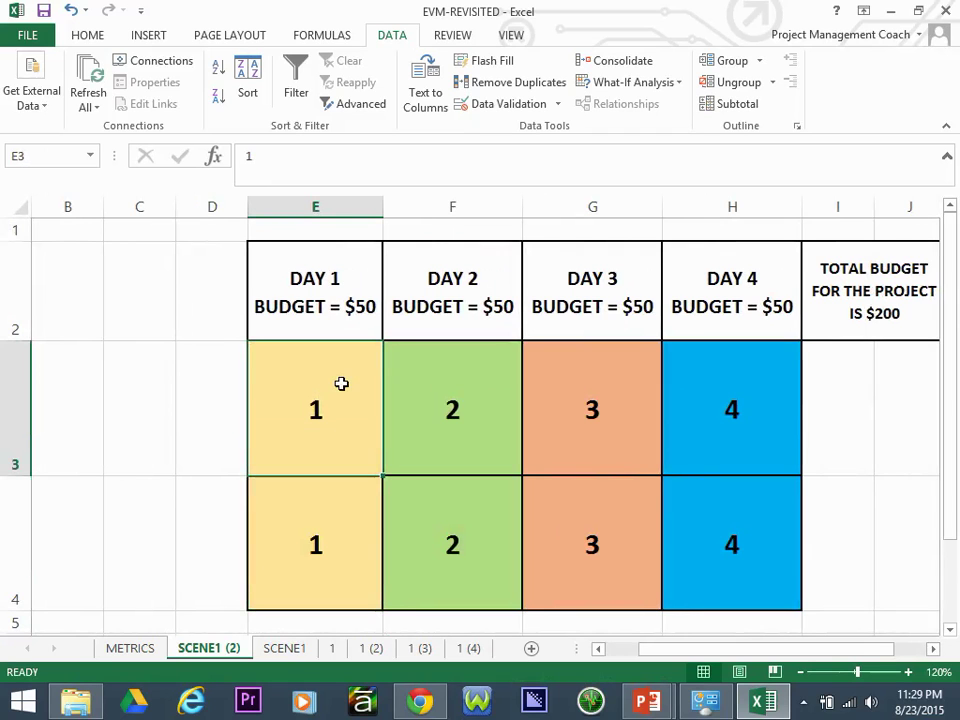
{"action": "left_click", "coordinate": [435, 392]}
{"action": "left_click", "coordinate": [456, 564]}
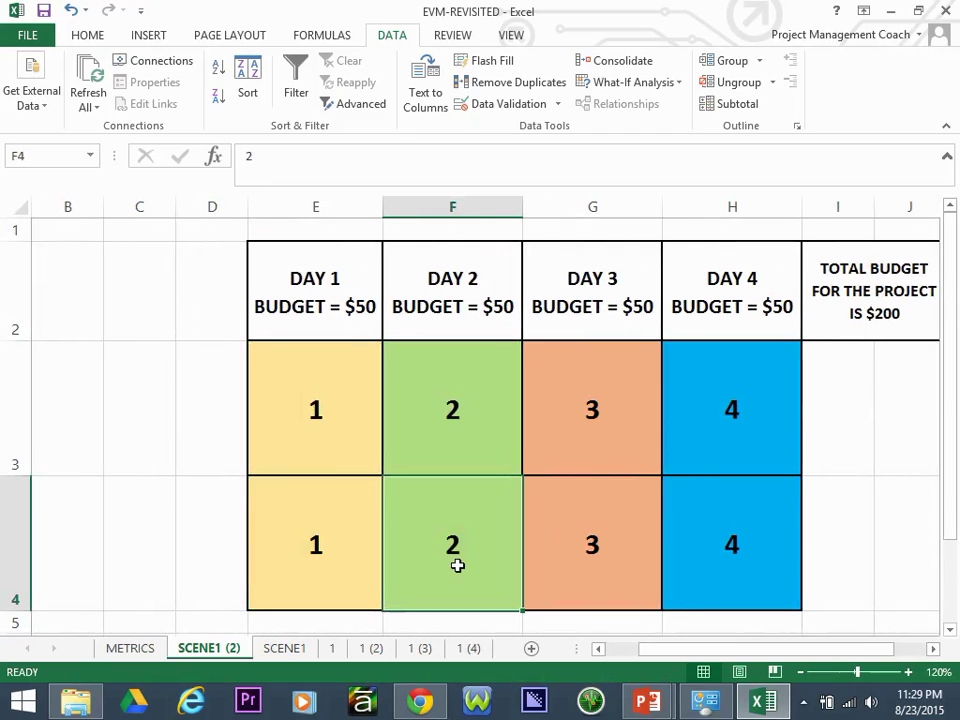
{"action": "left_click", "coordinate": [605, 420]}
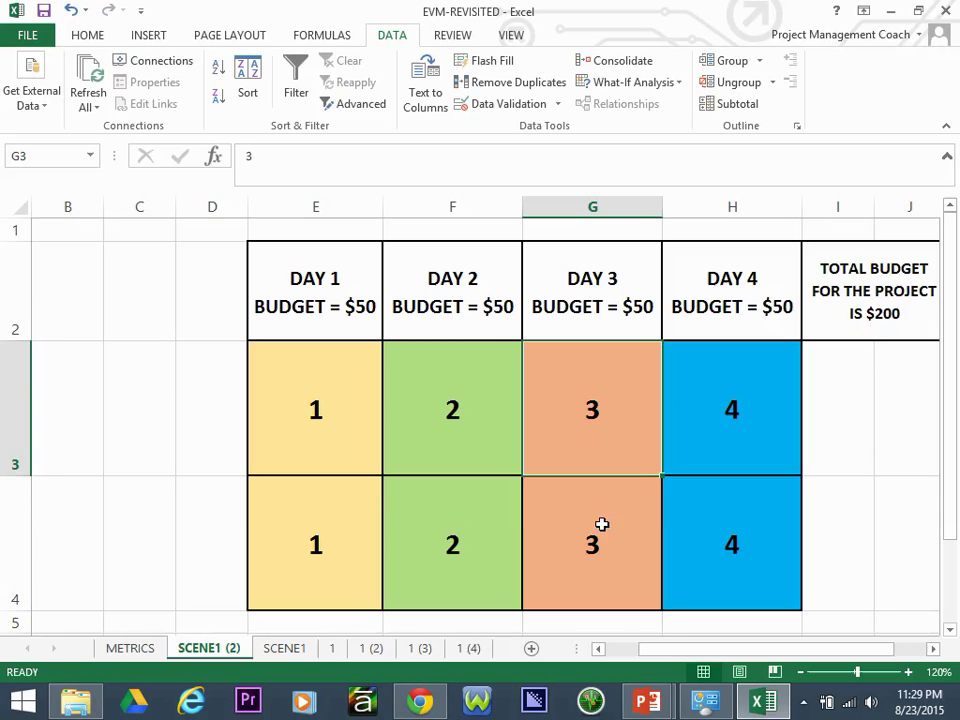
{"action": "left_click", "coordinate": [602, 533]}
{"action": "left_click", "coordinate": [706, 385]}
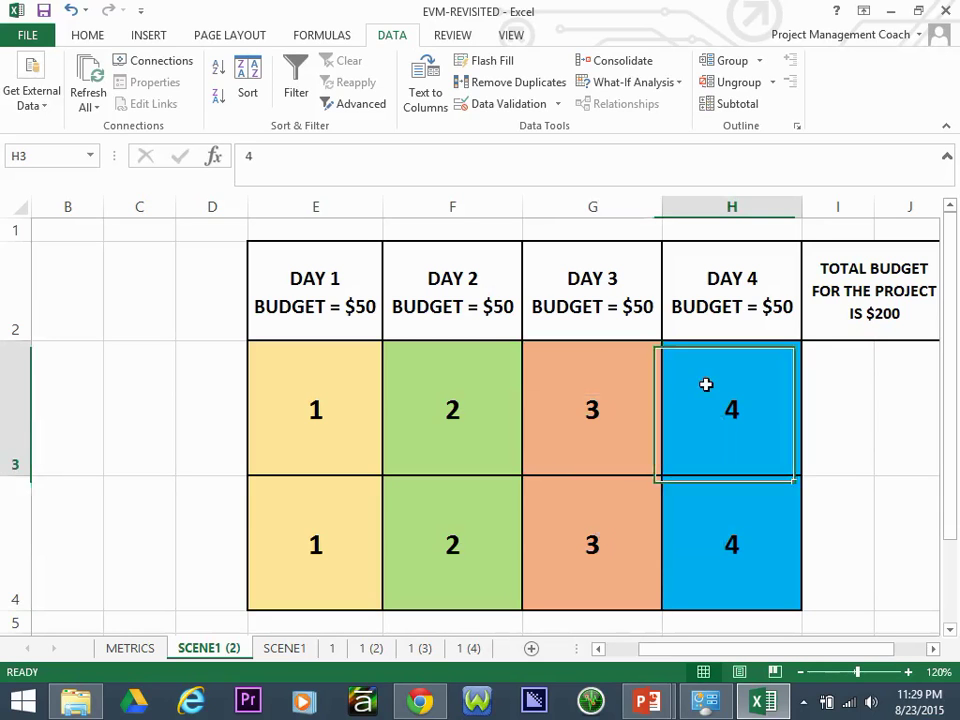
{"action": "left_click", "coordinate": [703, 558]}
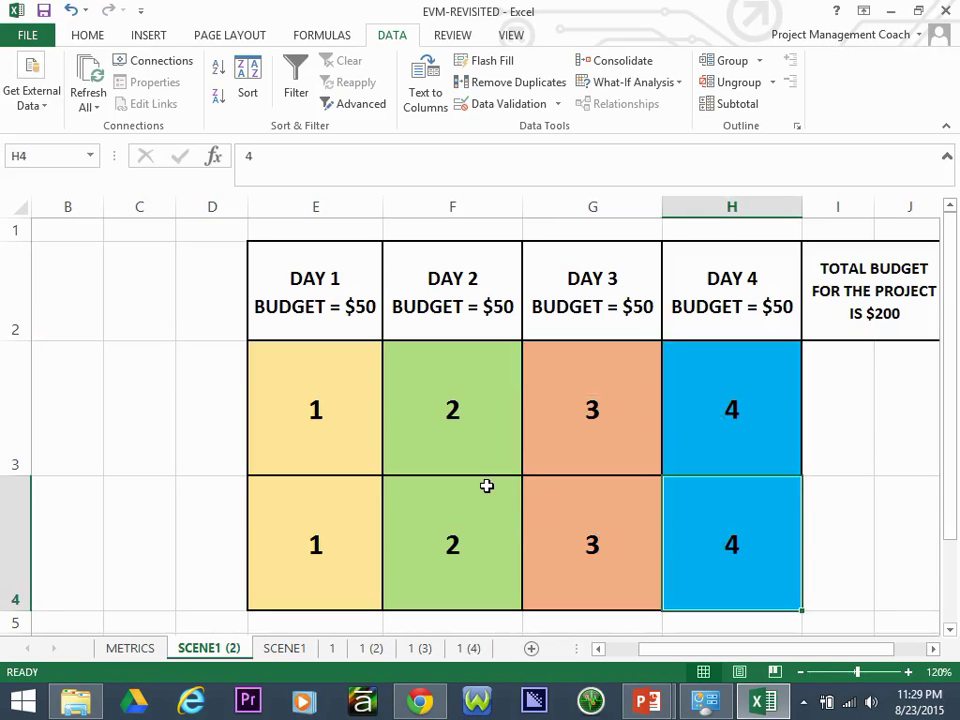
Step: Enlarge the sheet to 150% and examine the Day 1 header with its two task cells, E3 and E4
{"action": "left_click", "coordinate": [933, 648]}
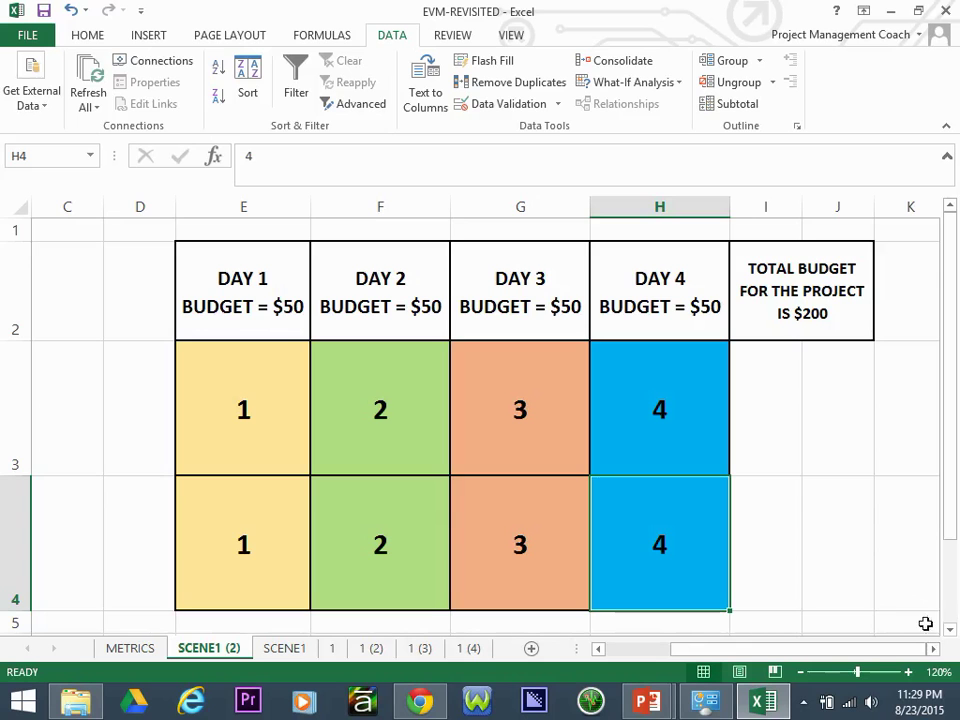
{"action": "left_click", "coordinate": [908, 672]}
{"action": "left_click", "coordinate": [908, 672]}
{"action": "left_click", "coordinate": [908, 672]}
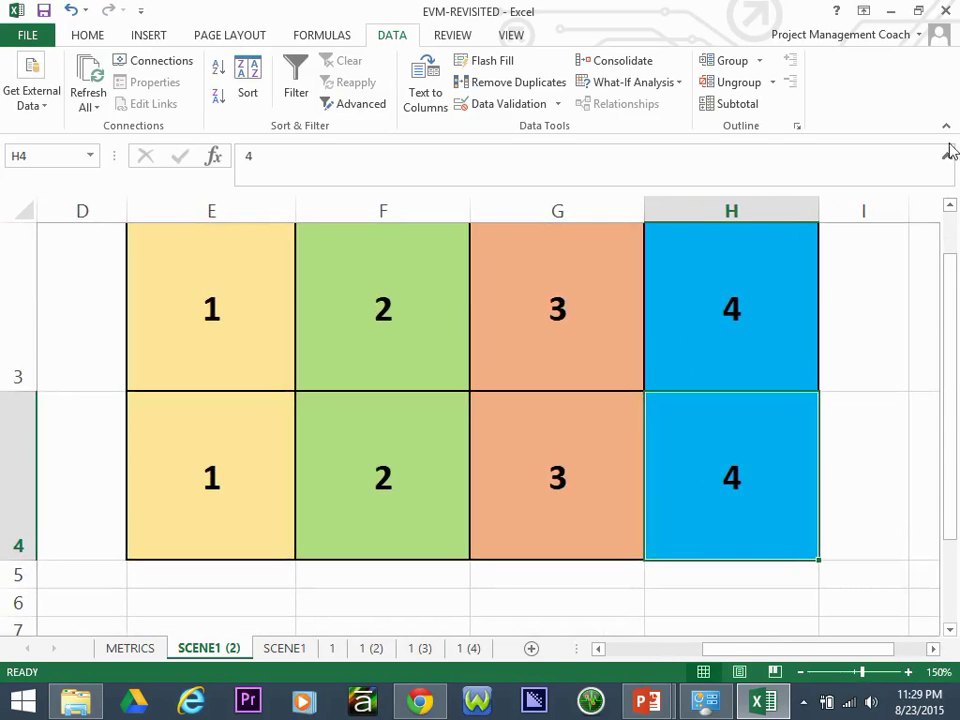
{"action": "scroll", "coordinate": [952, 235], "scroll_direction": "up", "scroll_amount": 1}
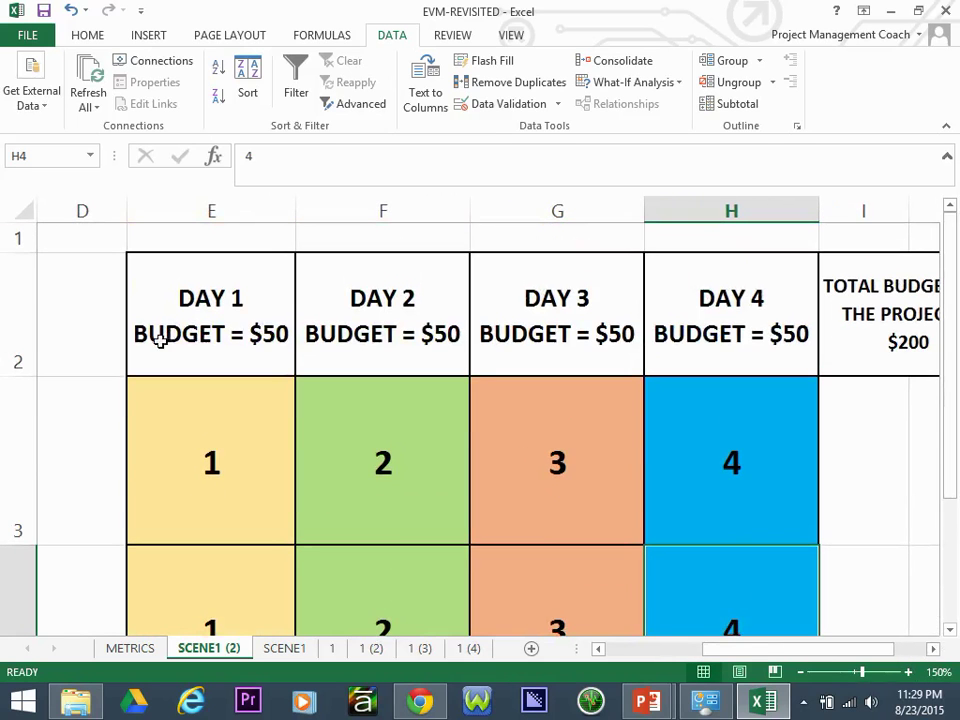
{"action": "left_click", "coordinate": [210, 461]}
{"action": "left_click", "coordinate": [212, 558]}
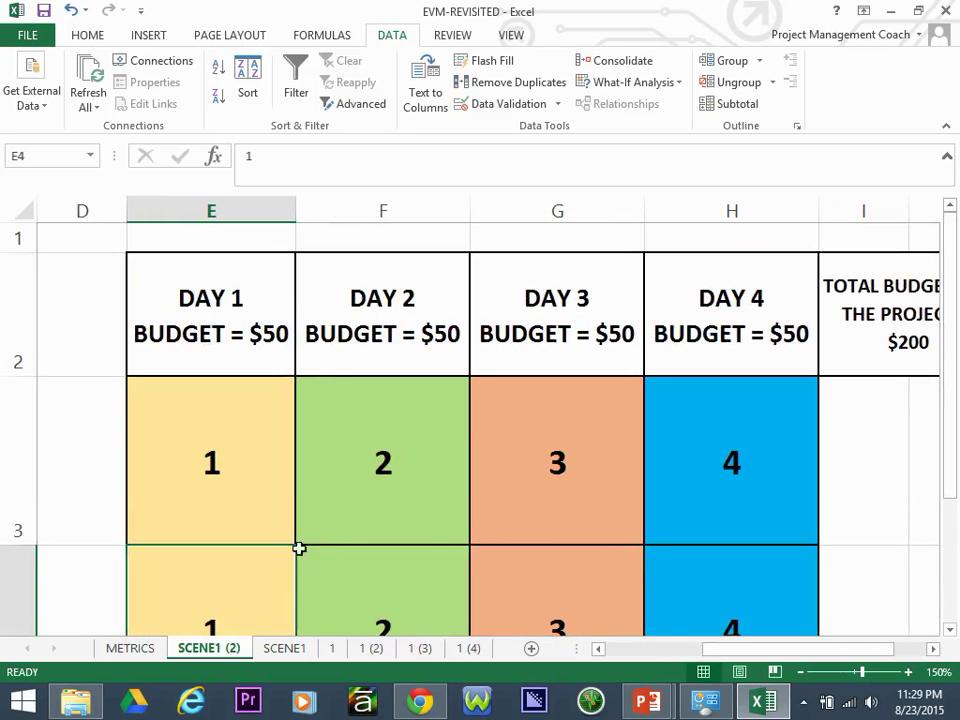
Step: Compare the two Day 1 task cells, E3:E4, with the budget given in the Day 1 header
{"action": "mouse_move", "coordinate": [953, 355]}
{"action": "left_mouse_down"}
{"action": "mouse_move", "coordinate": [949, 388]}
{"action": "mouse_move", "coordinate": [947, 352]}
{"action": "mouse_move", "coordinate": [948, 364]}
{"action": "left_mouse_up"}
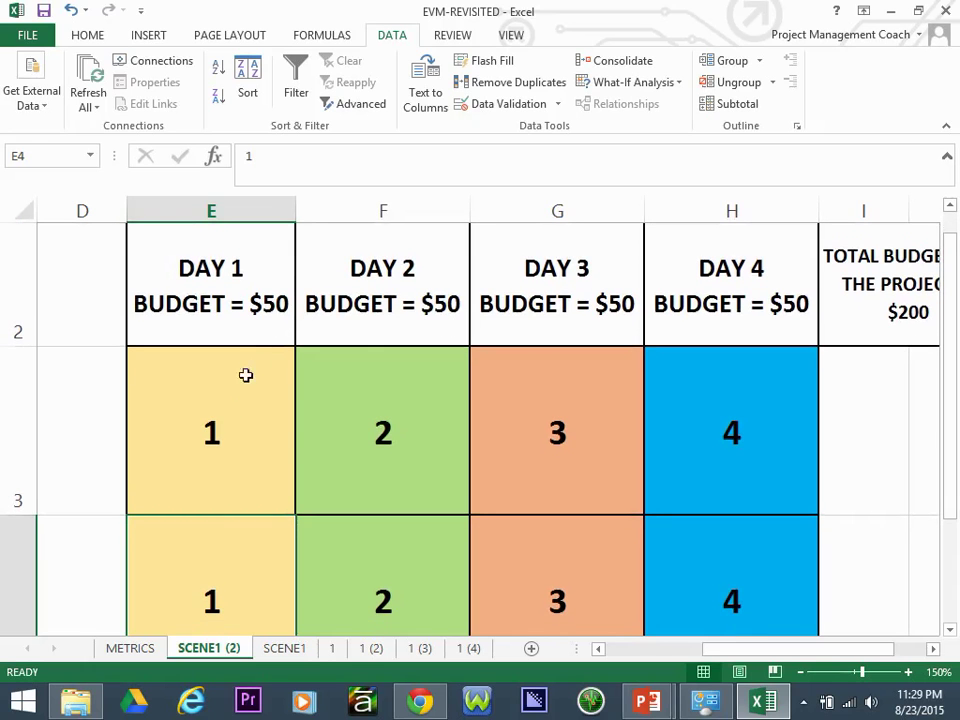
{"action": "left_click_drag", "start_coordinate": [235, 408], "coordinate": [237, 520]}
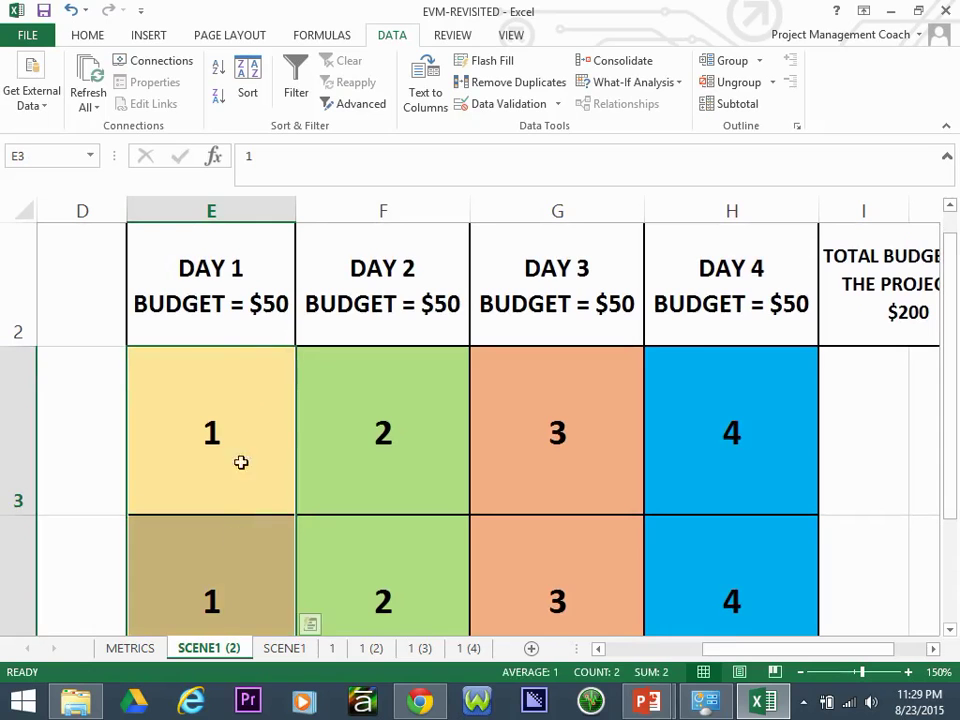
{"action": "left_click", "coordinate": [239, 386]}
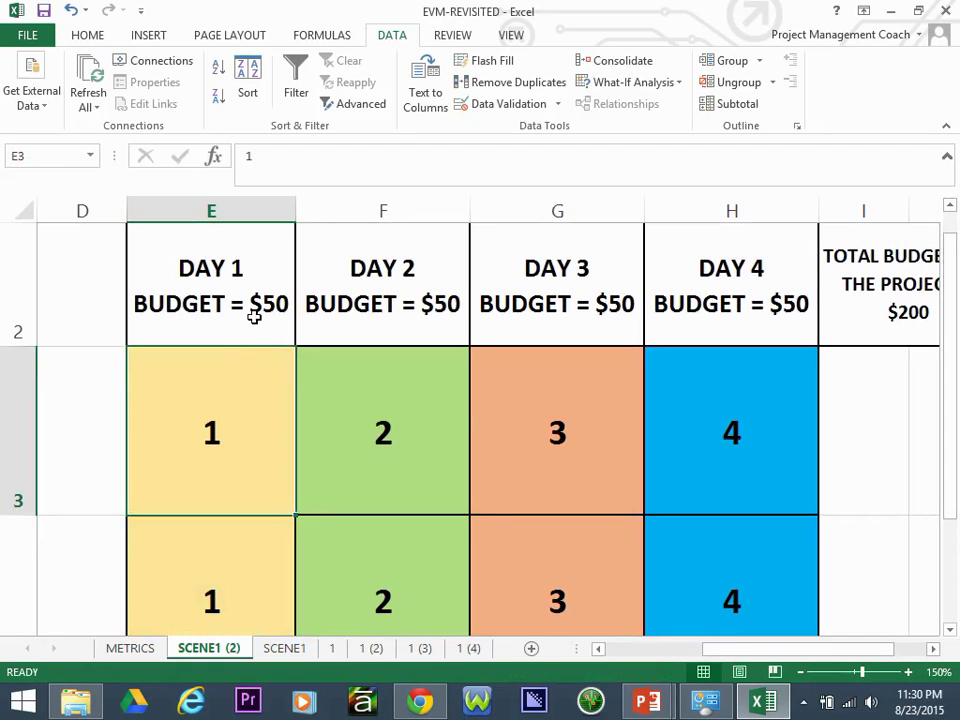
{"action": "left_click_drag", "start_coordinate": [216, 501], "coordinate": [216, 560]}
{"action": "double_click", "coordinate": [228, 403]}
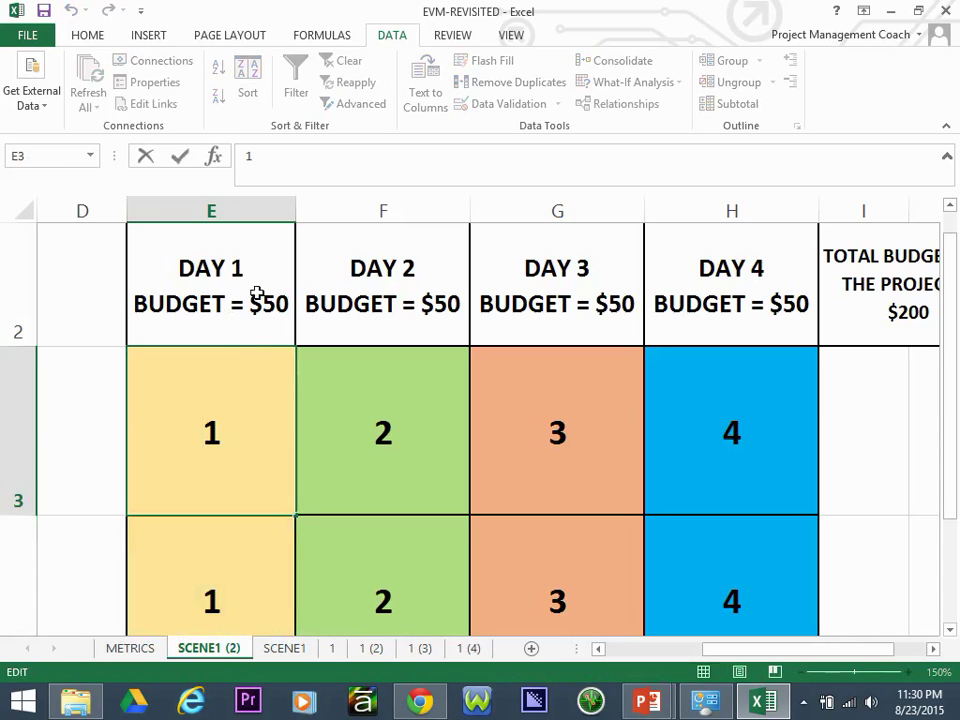
{"action": "left_click", "coordinate": [166, 555]}
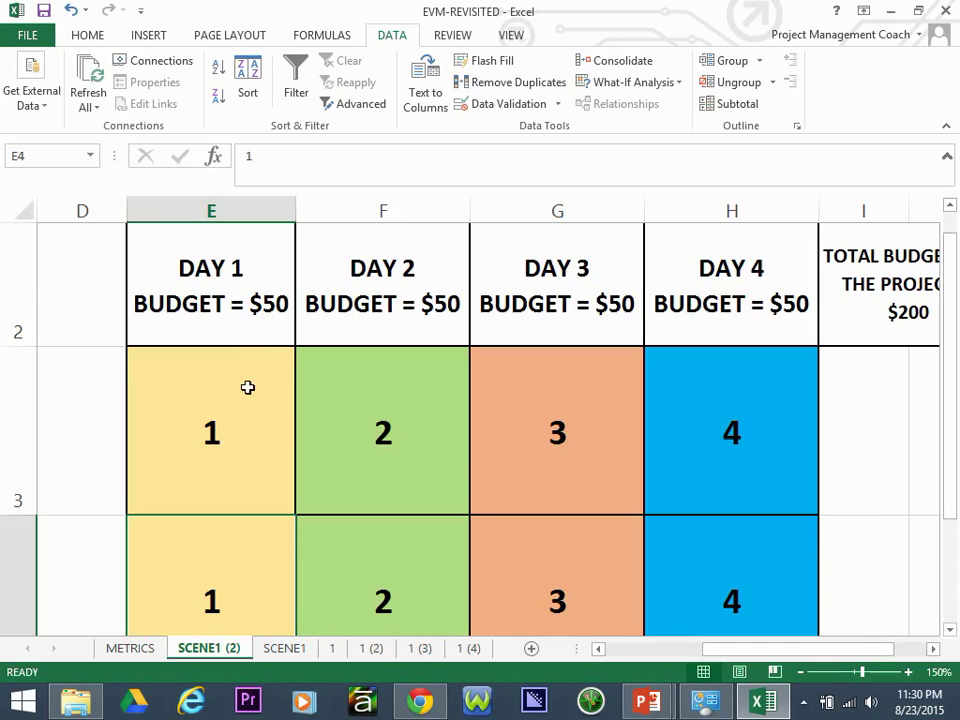
{"action": "mouse_move", "coordinate": [245, 387]}
{"action": "left_mouse_down"}
{"action": "mouse_move", "coordinate": [242, 531]}
{"action": "mouse_move", "coordinate": [242, 520]}
{"action": "left_mouse_up"}
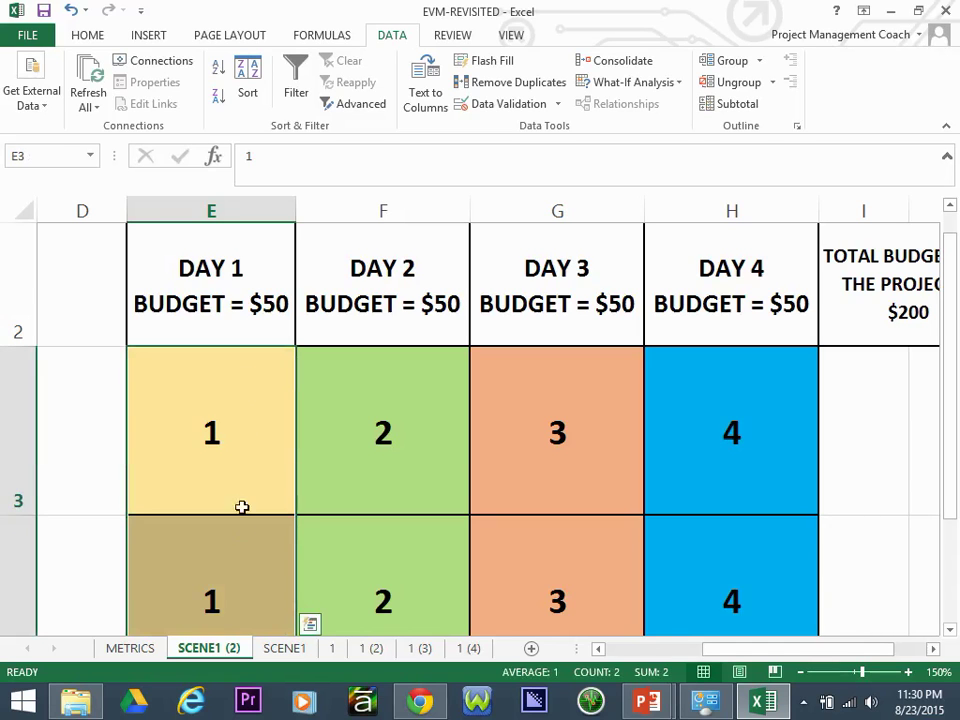
{"action": "left_click", "coordinate": [242, 460]}
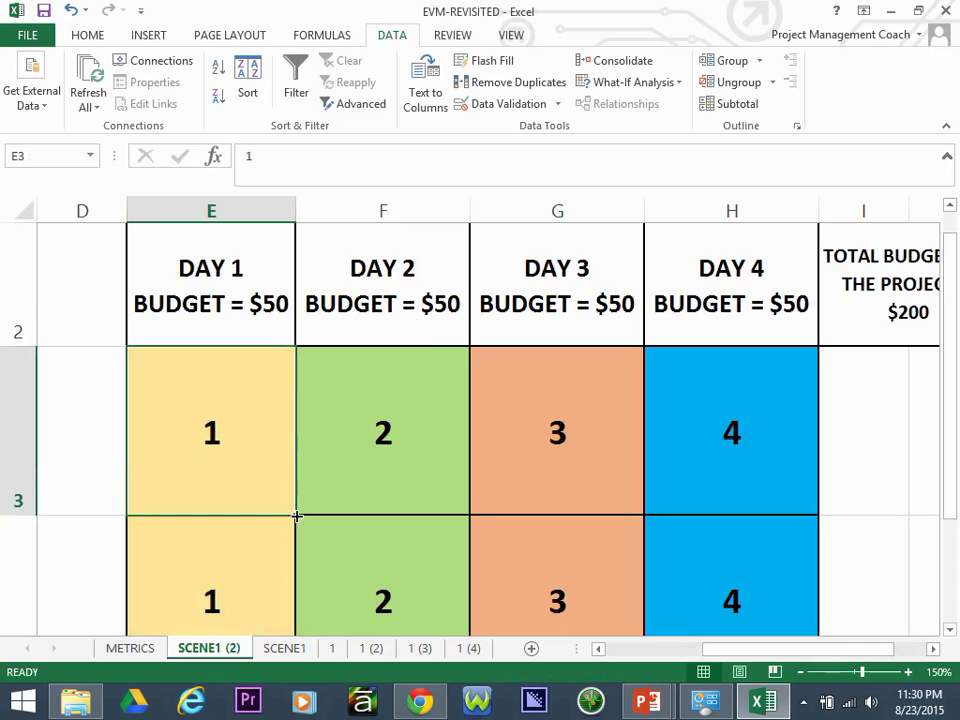
Step: Switch to the SCENE1 sheet and examine the two Day 1 task costs and the Day 1 budget header
{"action": "left_click", "coordinate": [284, 648]}
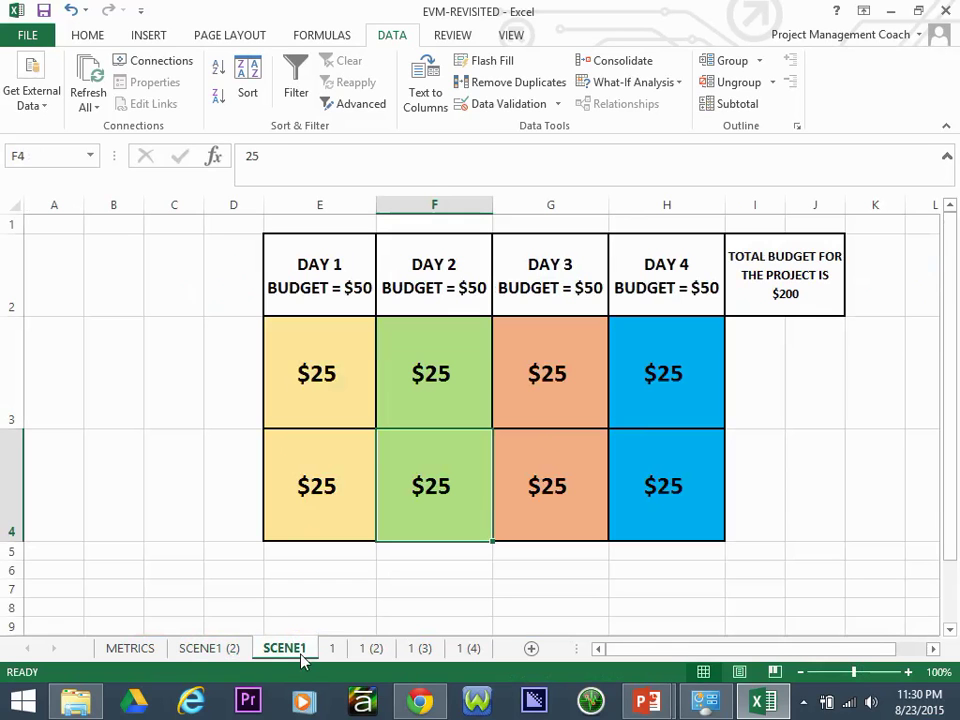
{"action": "left_click", "coordinate": [307, 379]}
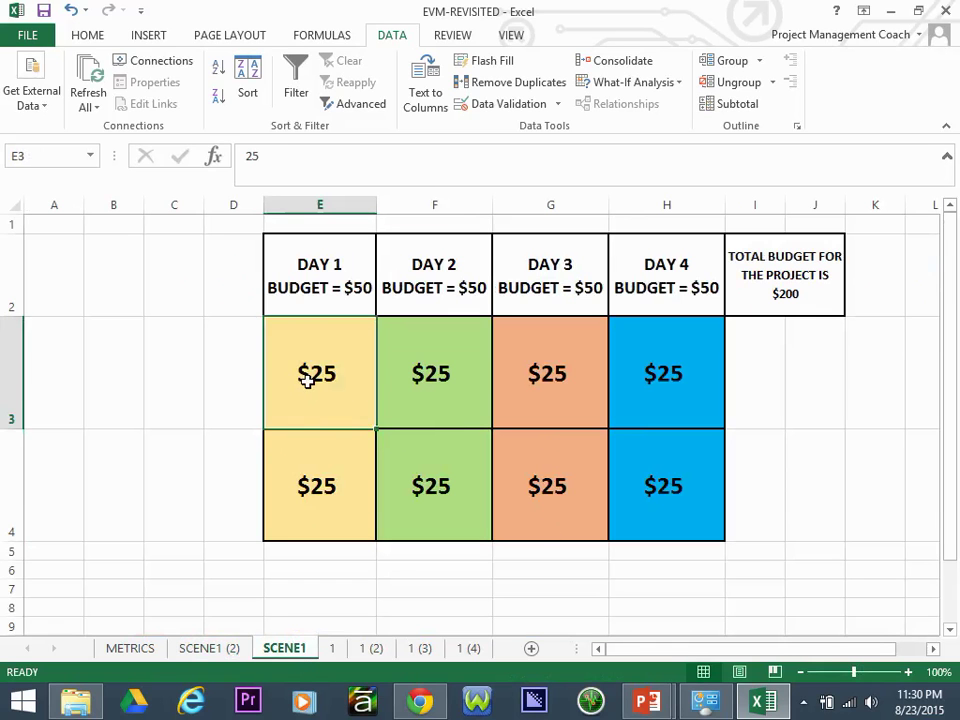
{"action": "left_click", "coordinate": [313, 460]}
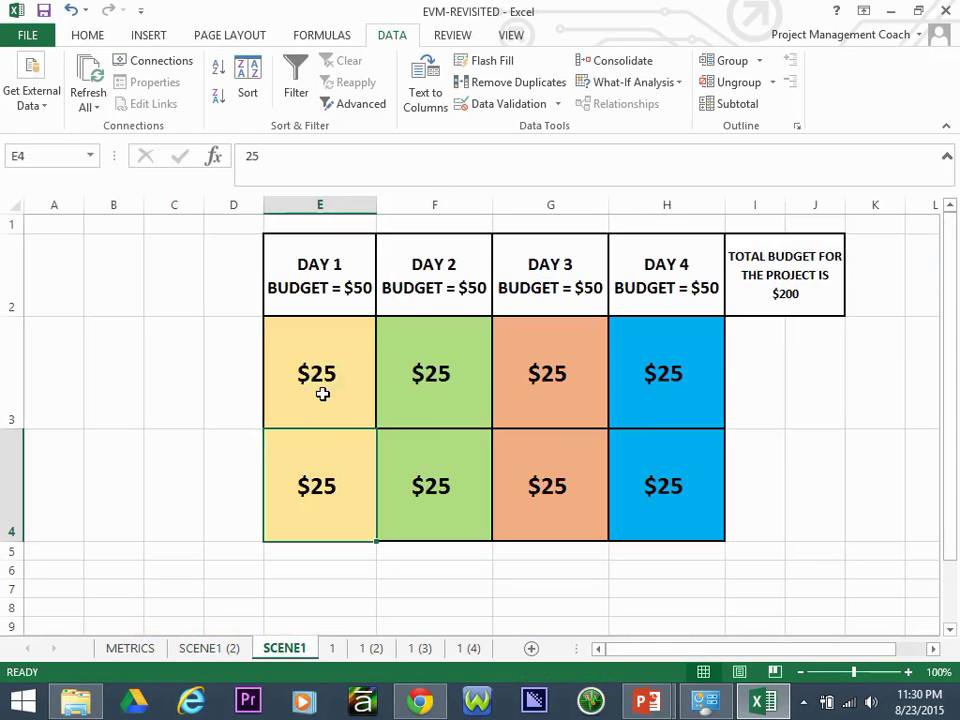
{"action": "left_click", "coordinate": [338, 291]}
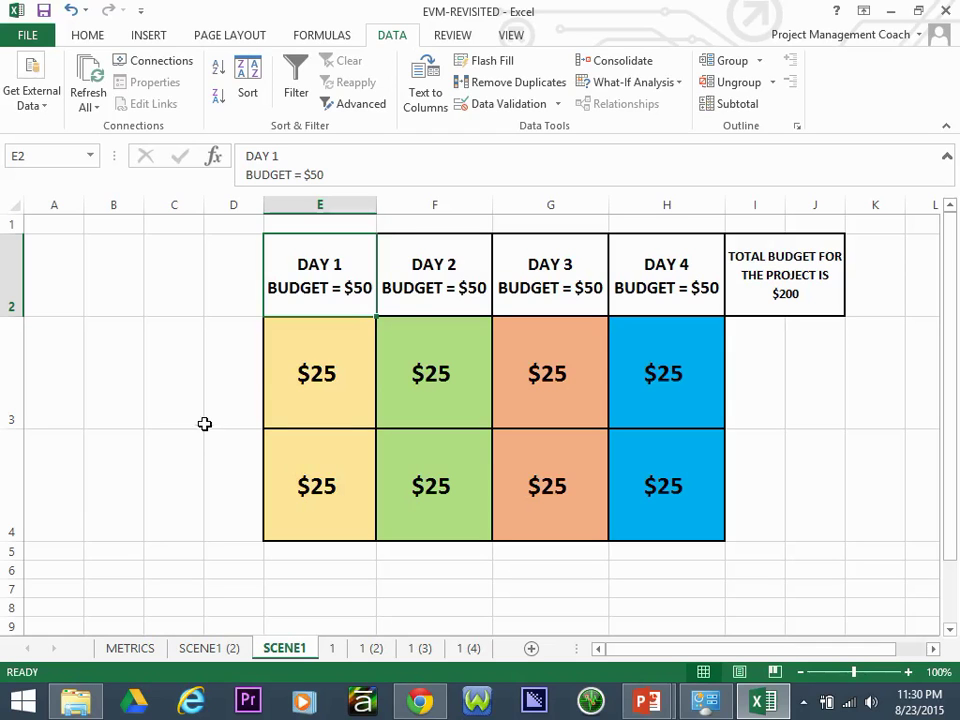
Step: Examine the budget headers of Day 2, Day 3 and Day 4 and the Day 2 task costs
{"action": "left_click", "coordinate": [421, 297]}
{"action": "left_click_drag", "start_coordinate": [421, 297], "coordinate": [424, 435]}
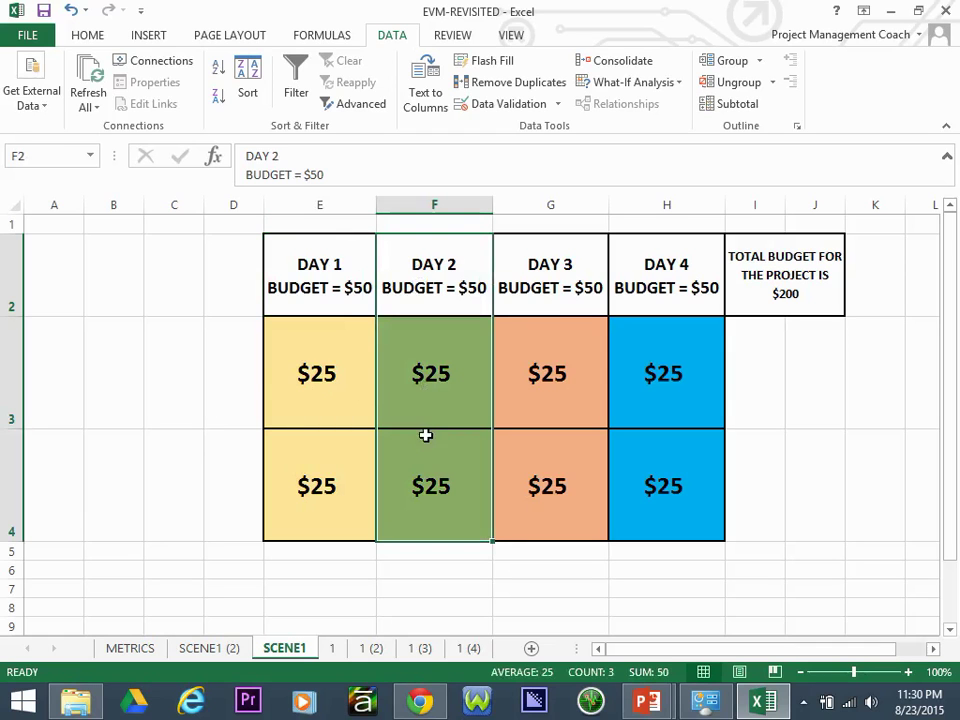
{"action": "left_click", "coordinate": [671, 258]}
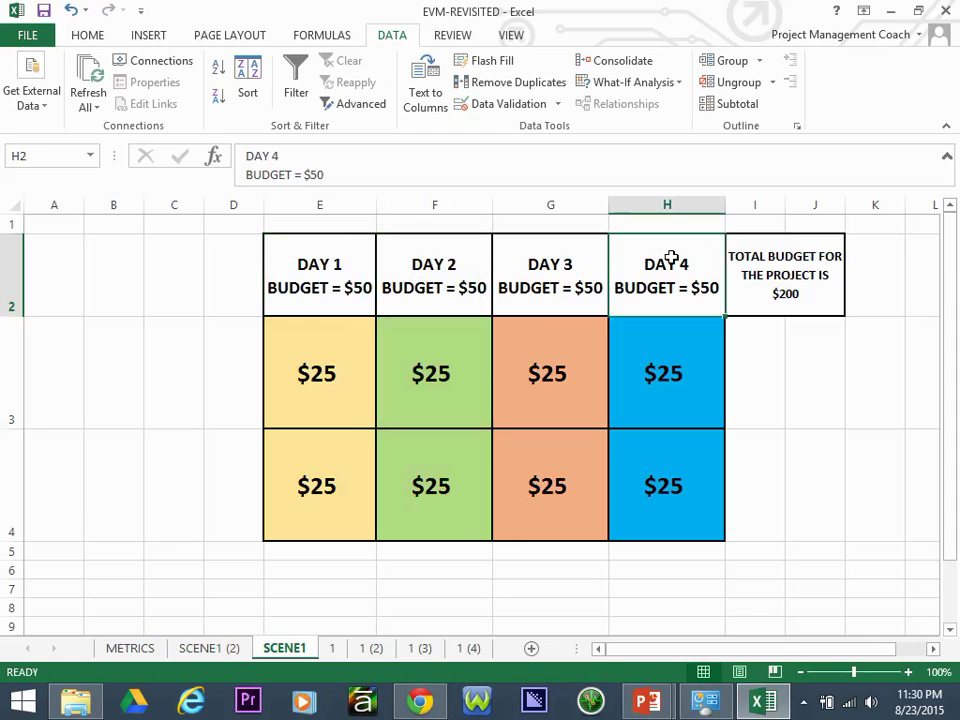
{"action": "left_click", "coordinate": [428, 368]}
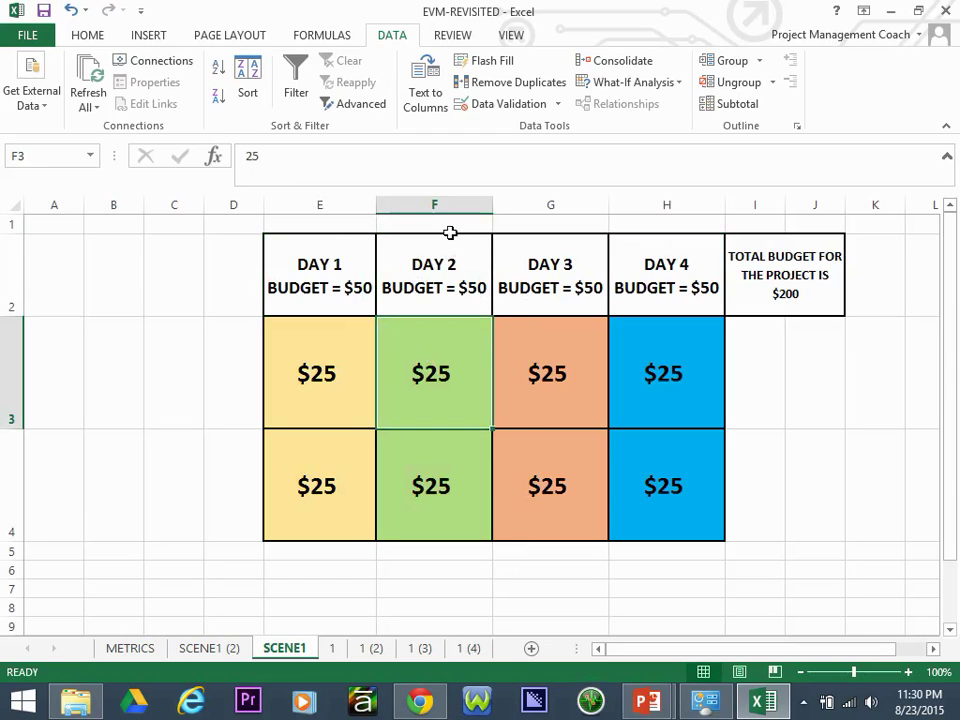
{"action": "left_click", "coordinate": [443, 263]}
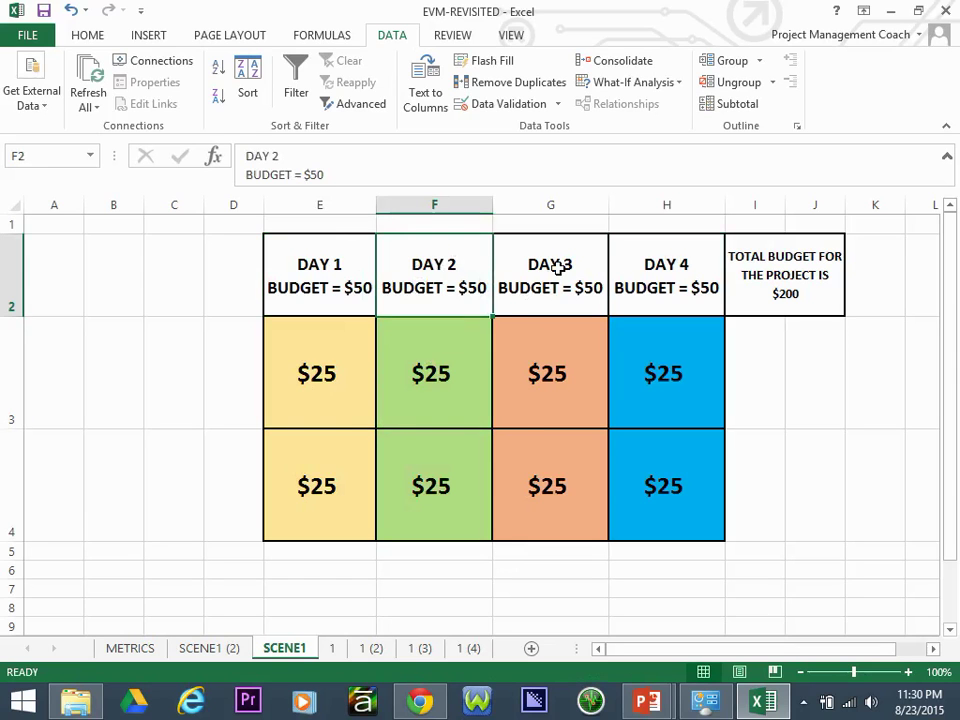
{"action": "left_click", "coordinate": [553, 265]}
{"action": "left_click", "coordinate": [679, 278]}
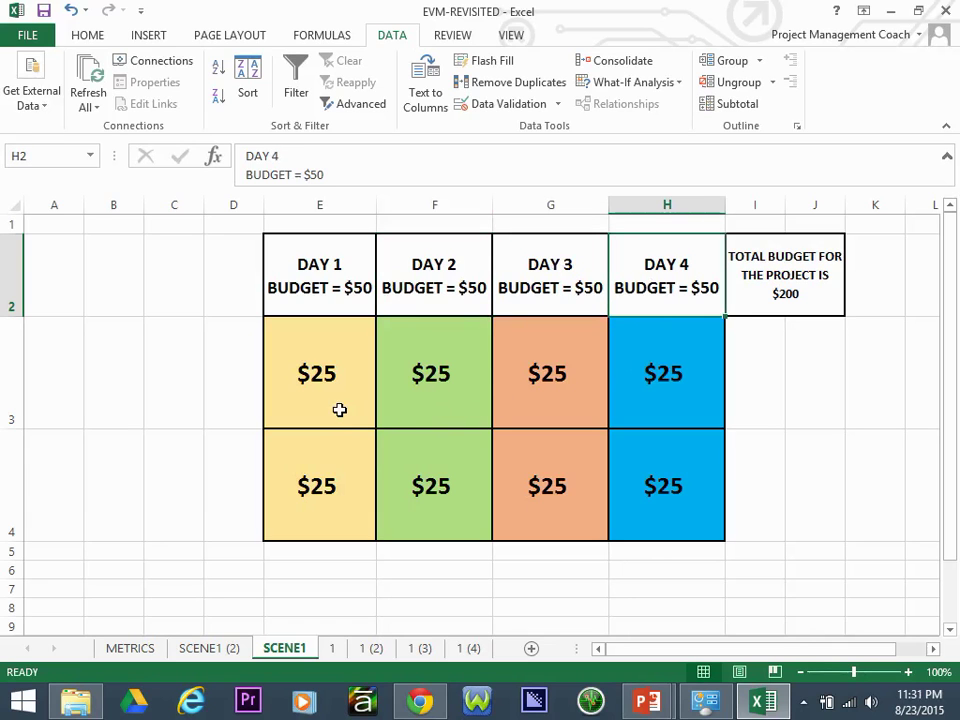
Step: Select all task costs in E3:H4 to check their sum against the total project budget cell
{"action": "left_click_drag", "start_coordinate": [306, 373], "coordinate": [671, 461]}
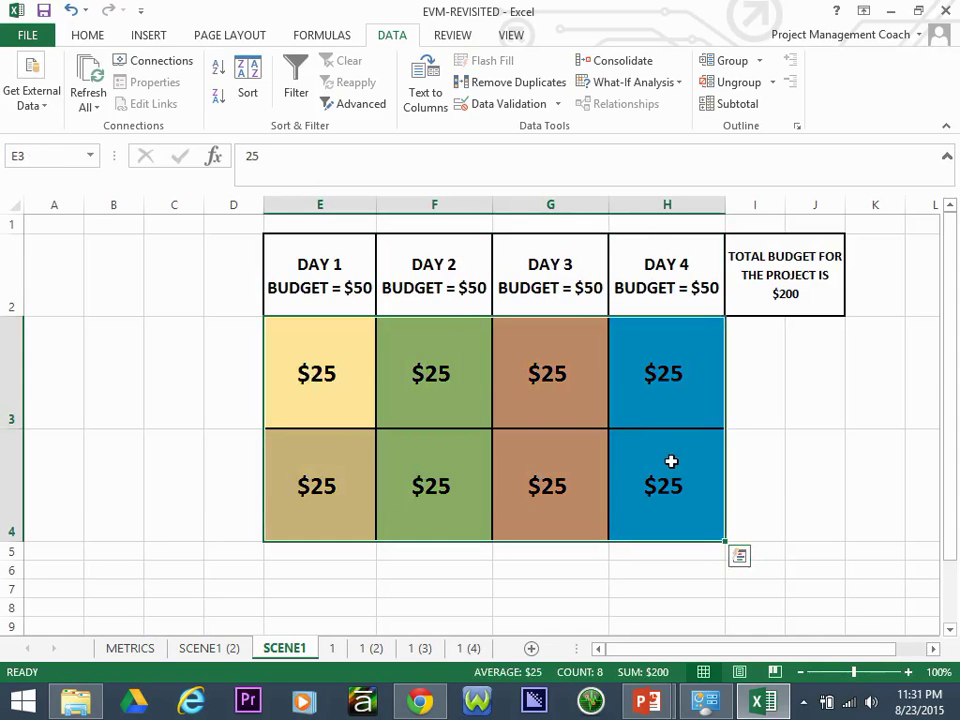
{"action": "left_click", "coordinate": [671, 371]}
{"action": "left_click", "coordinate": [789, 283]}
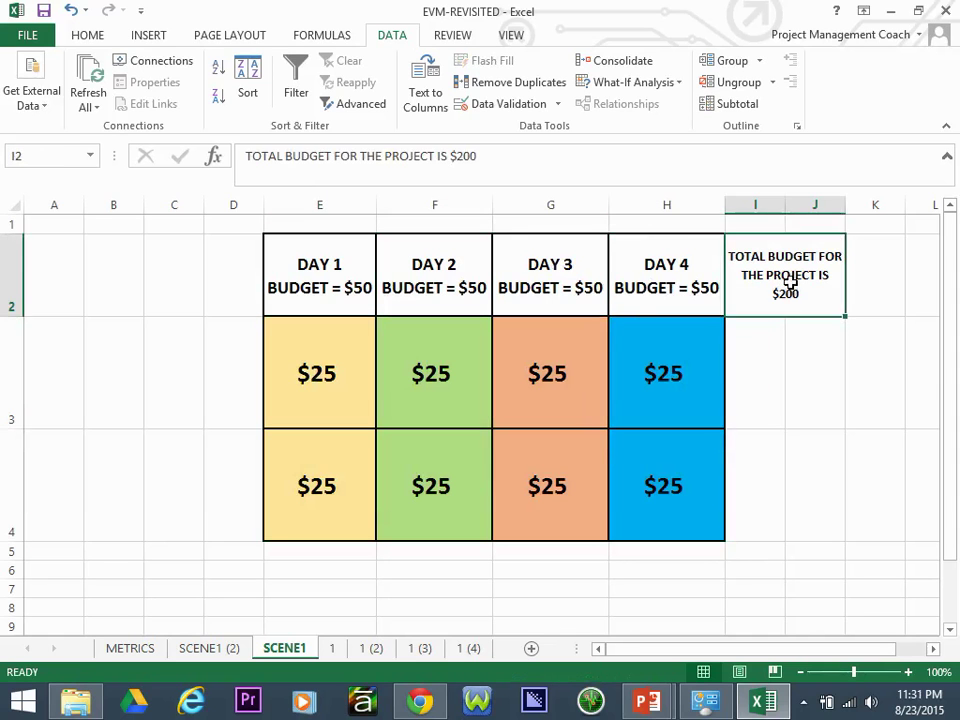
Step: Magnify the total project budget cell for reading and set the SCENE1 sheet's zoom to 110%
{"action": "left_click", "coordinate": [908, 672]}
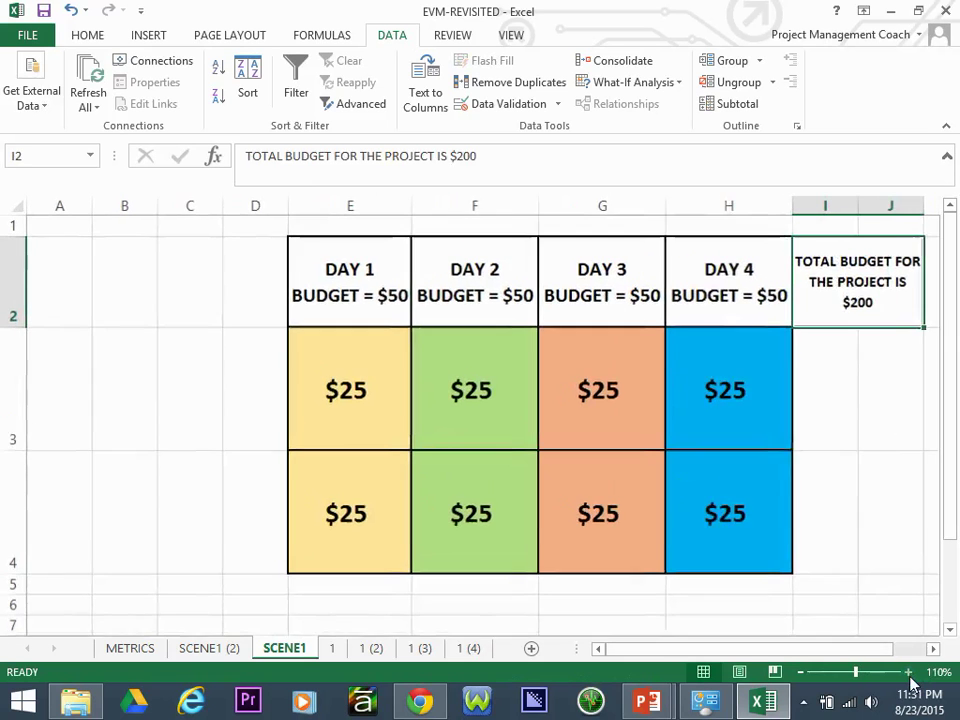
{"action": "left_click", "coordinate": [908, 672]}
{"action": "left_click", "coordinate": [908, 672]}
{"action": "left_click", "coordinate": [908, 672]}
{"action": "left_click", "coordinate": [908, 672]}
{"action": "left_click", "coordinate": [908, 672]}
{"action": "left_click", "coordinate": [908, 672]}
{"action": "left_click", "coordinate": [908, 672]}
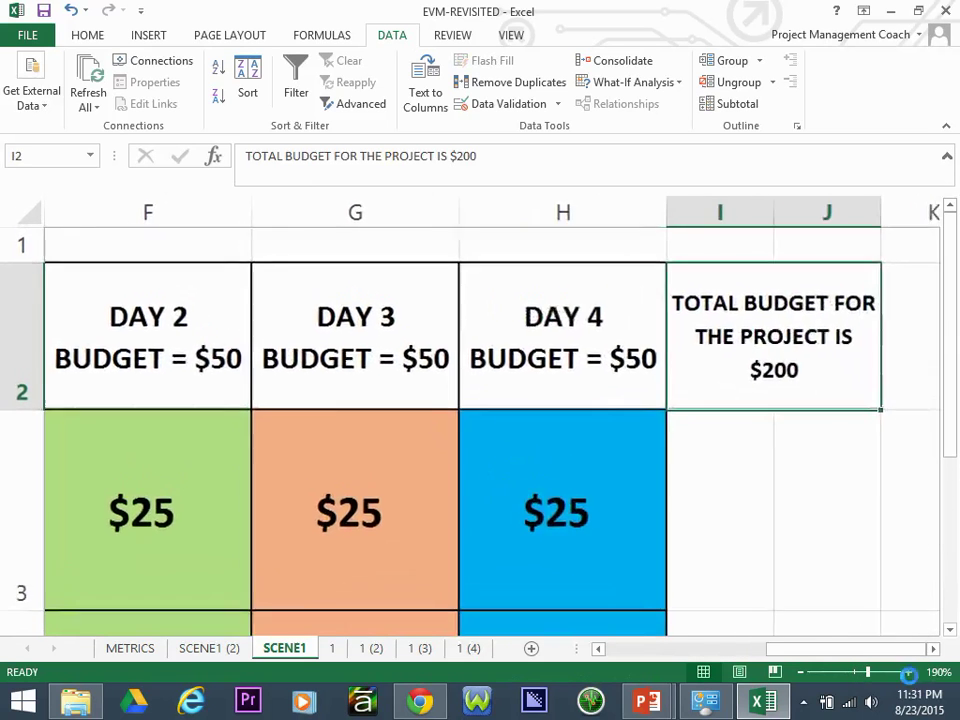
{"action": "left_click", "coordinate": [908, 672]}
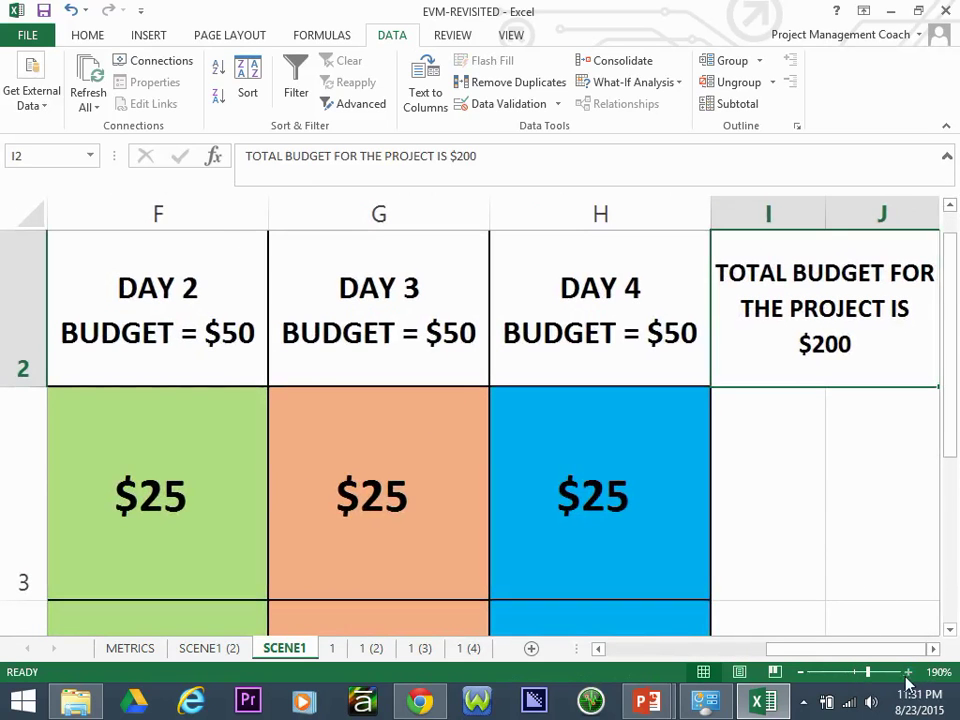
{"action": "left_click", "coordinate": [805, 673]}
{"action": "left_click", "coordinate": [805, 673]}
{"action": "left_click", "coordinate": [800, 672]}
{"action": "left_click", "coordinate": [800, 672]}
{"action": "left_click", "coordinate": [800, 672]}
{"action": "left_click", "coordinate": [800, 672]}
{"action": "left_click", "coordinate": [800, 672]}
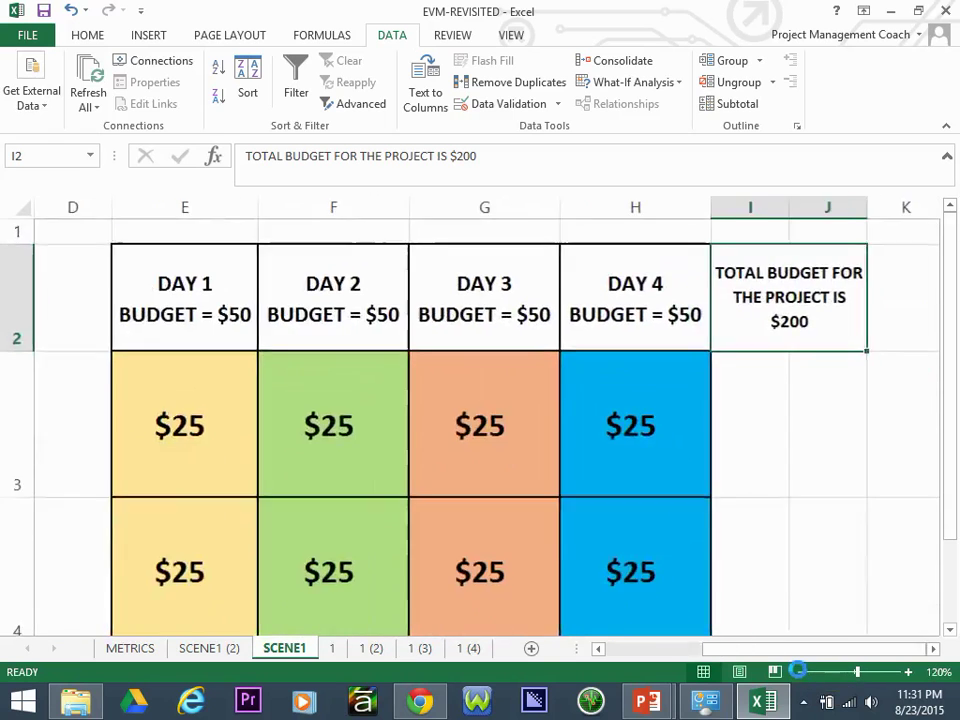
{"action": "left_click", "coordinate": [800, 672]}
{"action": "left_click", "coordinate": [800, 672]}
{"action": "left_click", "coordinate": [800, 672]}
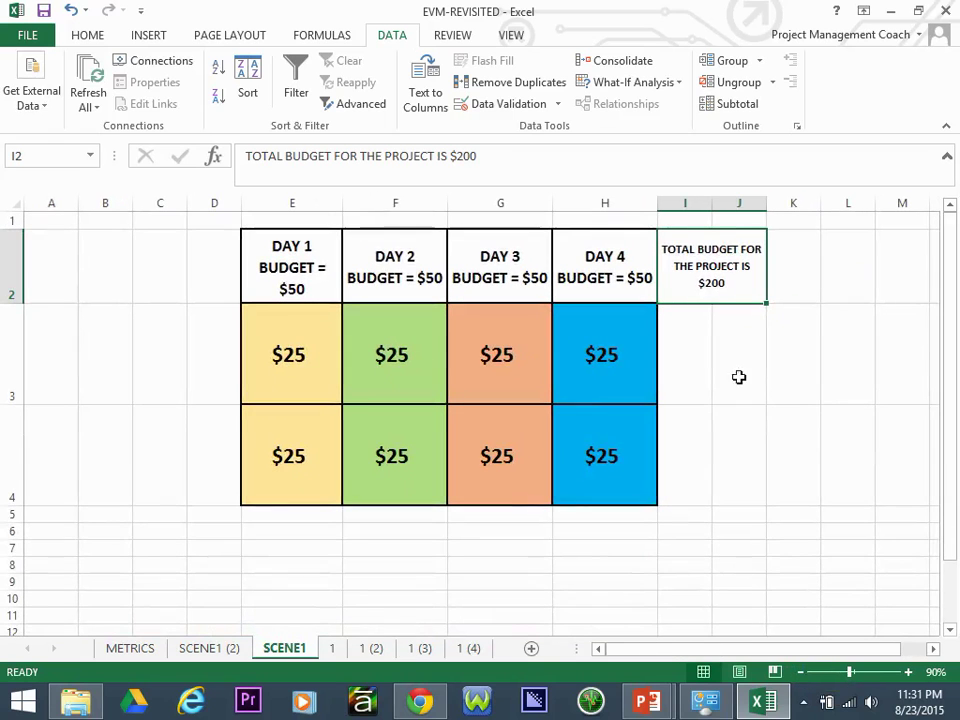
{"action": "left_click", "coordinate": [908, 672]}
{"action": "left_click", "coordinate": [908, 672]}
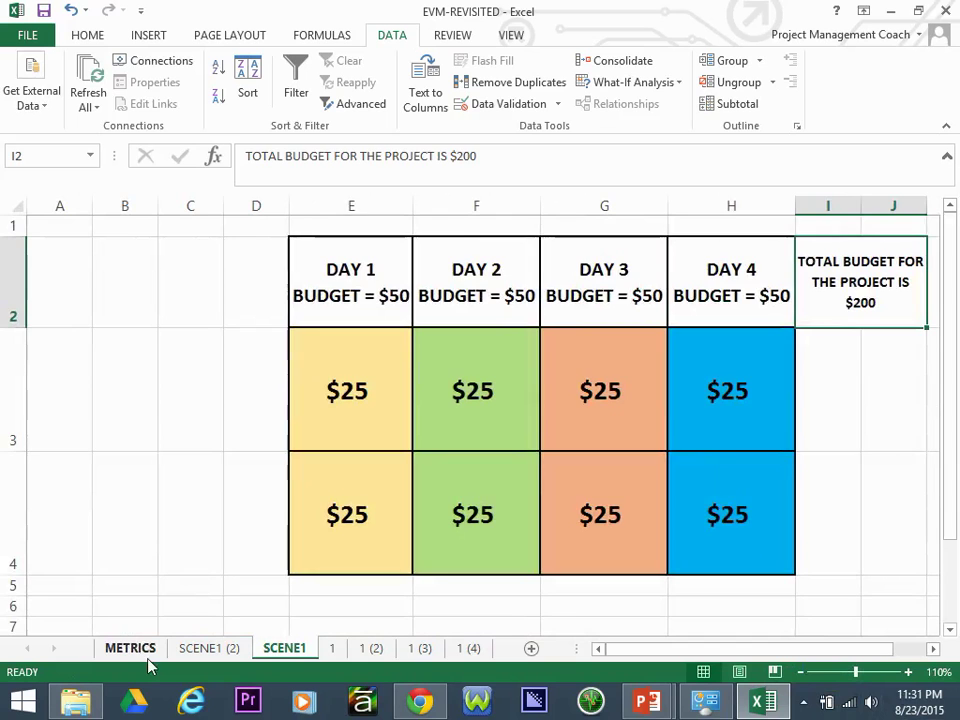
Step: View the earned value table on the METRICS sheet and return to the SCENE1 (2) sheet
{"action": "left_click", "coordinate": [147, 660]}
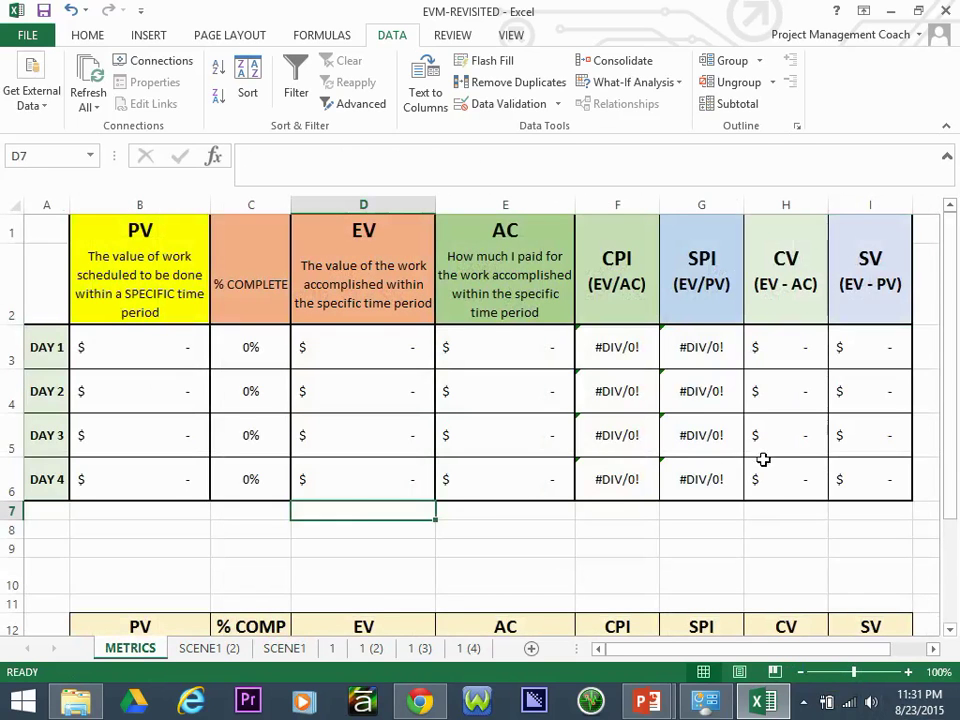
{"action": "left_click", "coordinate": [212, 652]}
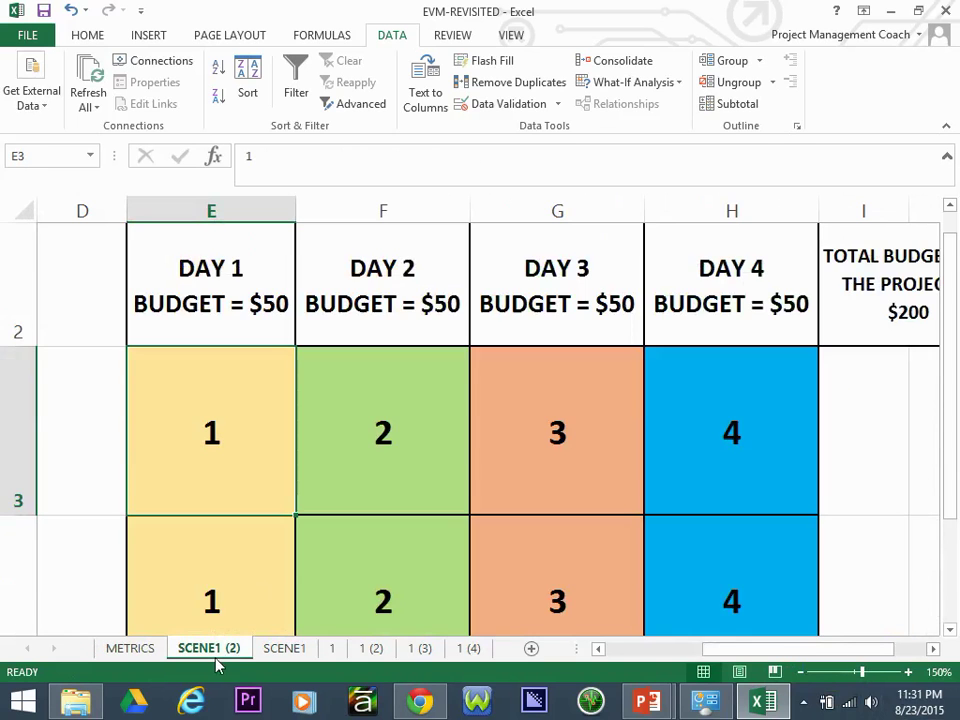
Step: Set the SCENE1 (2) sheet's zoom to 120% to fit the four day columns and the total project budget cell
{"action": "left_click", "coordinate": [889, 291]}
{"action": "key", "text": "Right"}
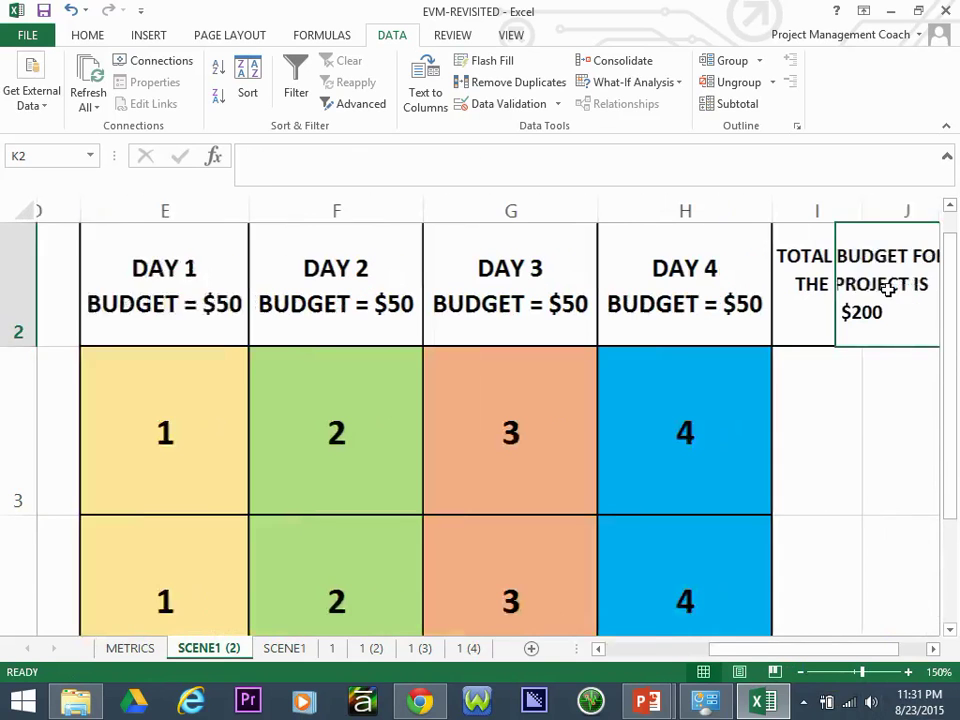
{"action": "left_click", "coordinate": [801, 673]}
{"action": "left_click", "coordinate": [803, 674]}
{"action": "left_click", "coordinate": [803, 674]}
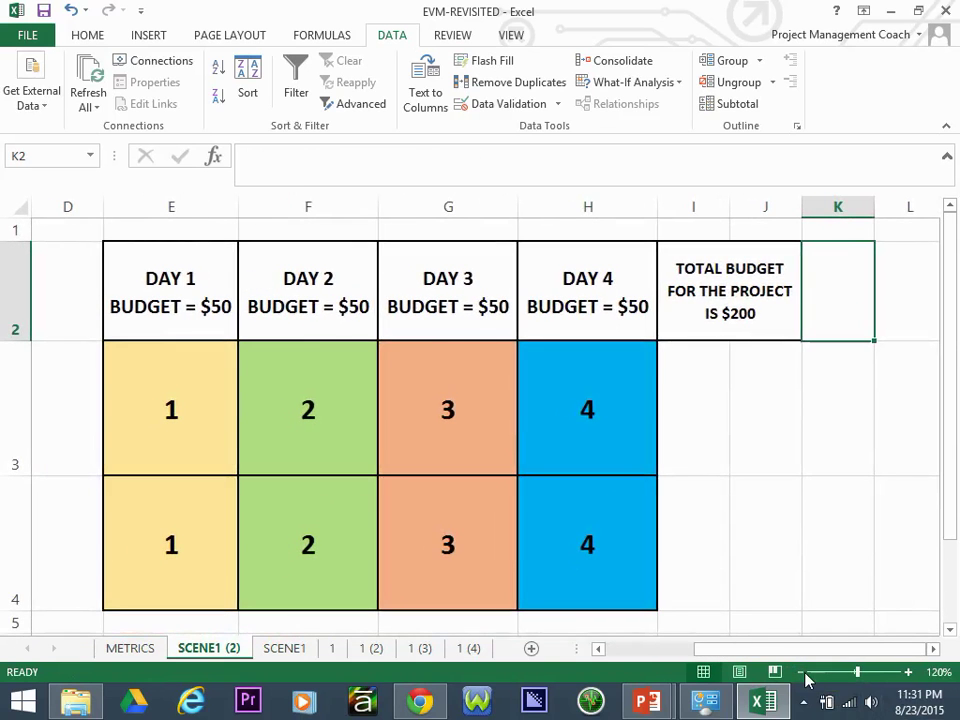
Step: Select the four-day plan in E2:H4 and the total project budget cell to review the project scope and budget
{"action": "left_click_drag", "start_coordinate": [171, 293], "coordinate": [600, 568]}
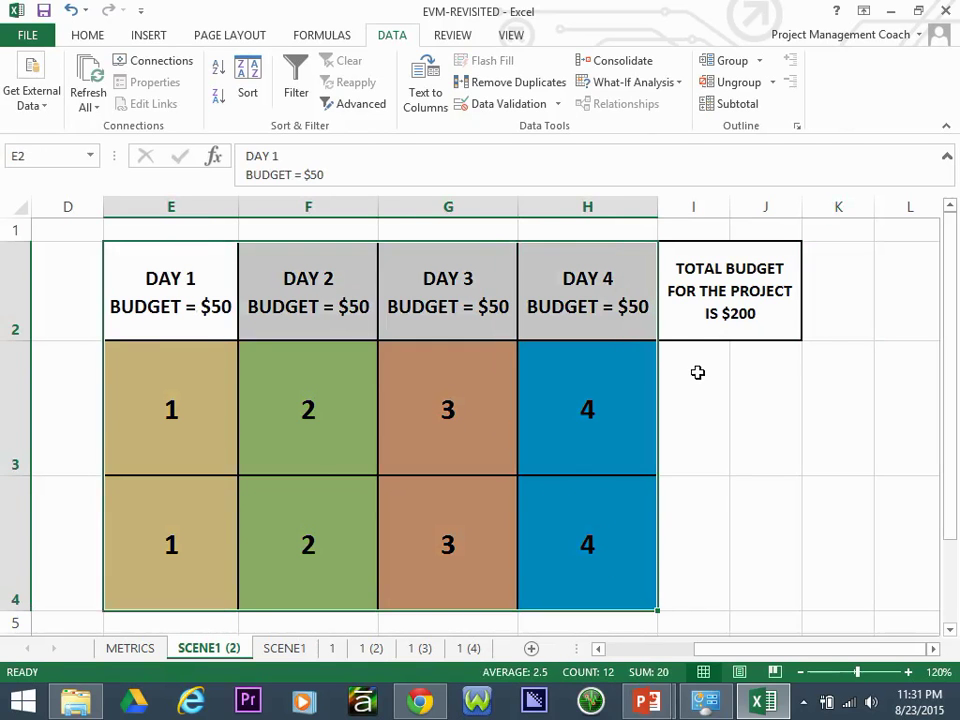
{"action": "left_click", "coordinate": [696, 371]}
{"action": "left_click", "coordinate": [755, 292]}
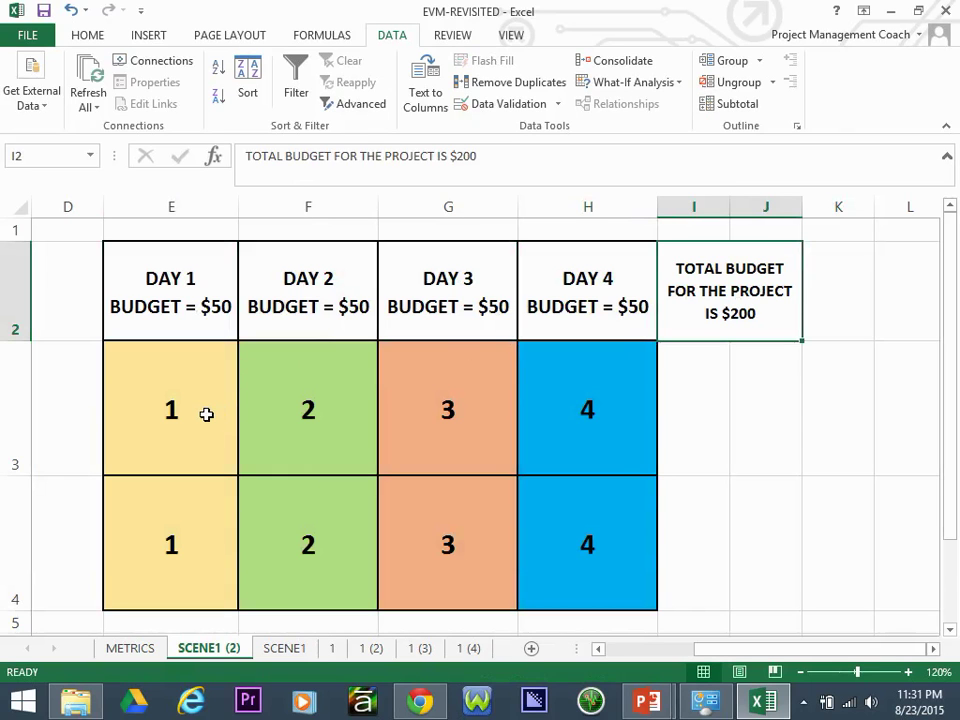
Step: Set the METRICS sheet's zoom to 150%
{"action": "left_click", "coordinate": [140, 649]}
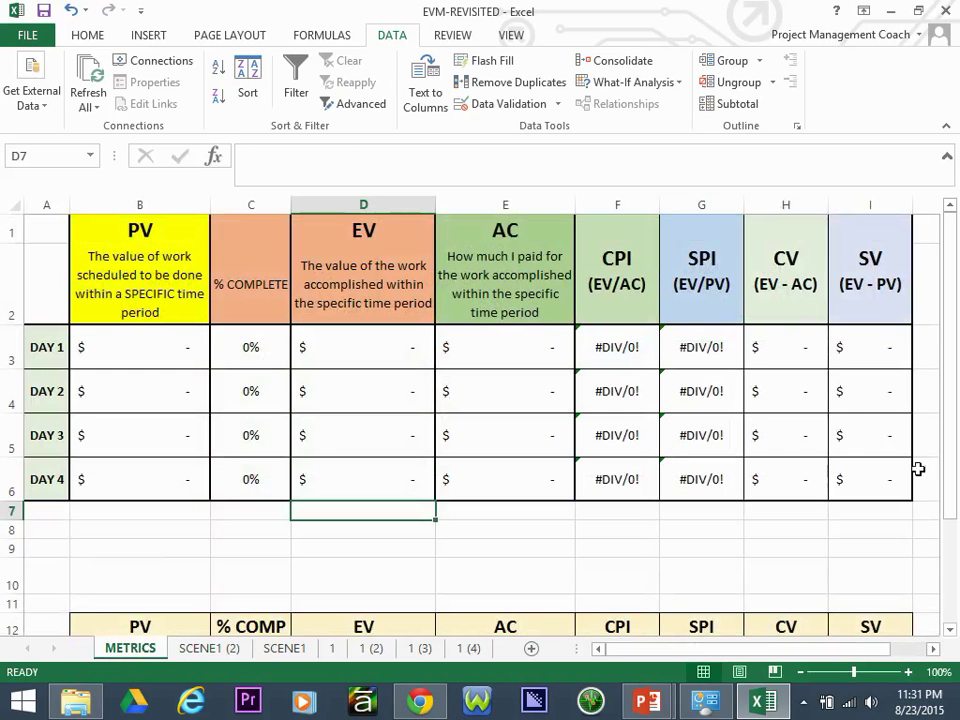
{"action": "left_click", "coordinate": [907, 672]}
{"action": "left_click", "coordinate": [907, 672]}
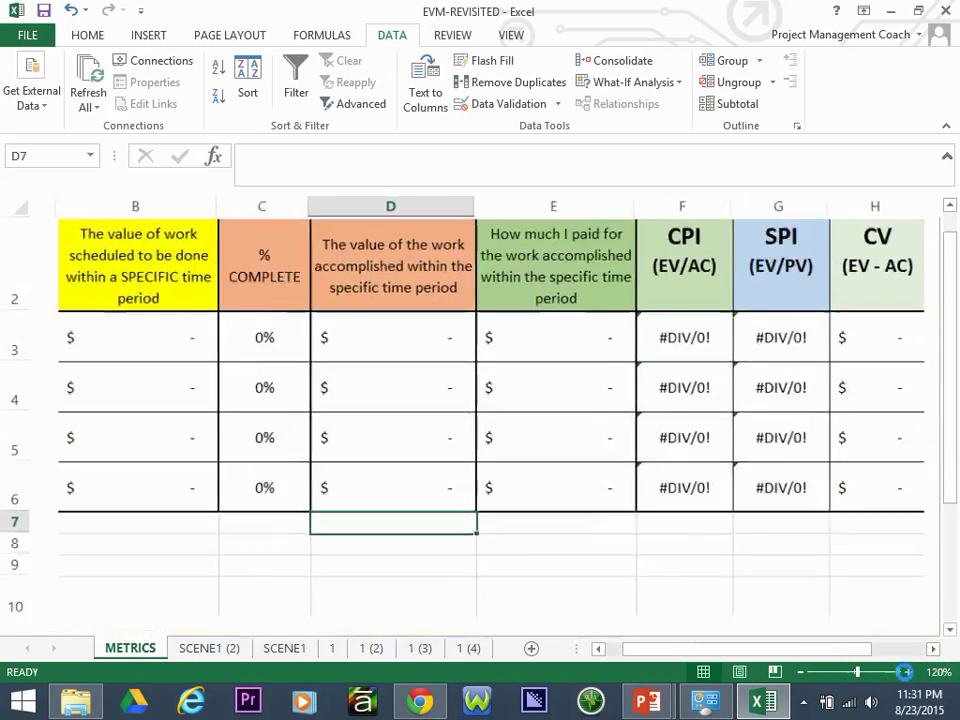
{"action": "left_click", "coordinate": [907, 672]}
{"action": "left_click", "coordinate": [907, 672]}
{"action": "left_click", "coordinate": [907, 672]}
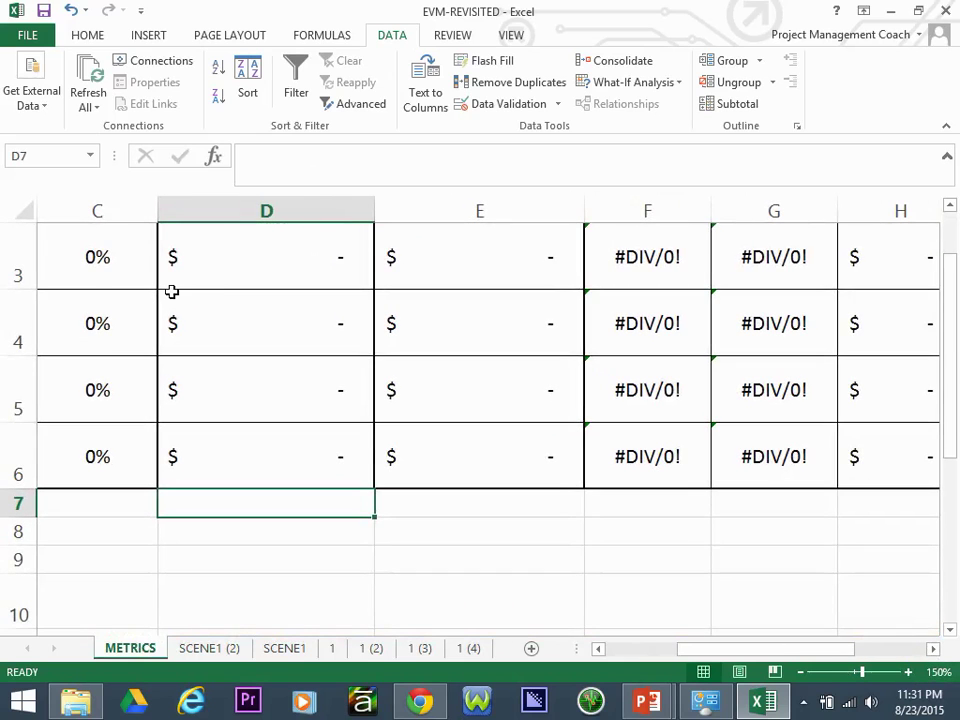
Step: Return to the start of the METRICS table and examine the PV heading and its definition
{"action": "key", "text": "Up"}
{"action": "key", "text": "Up"}
{"action": "key", "text": "Up"}
{"action": "key", "text": "Up"}
{"action": "key", "text": "Up"}
{"action": "key", "text": "Up"}
{"action": "key", "text": "ctrl+Home"}
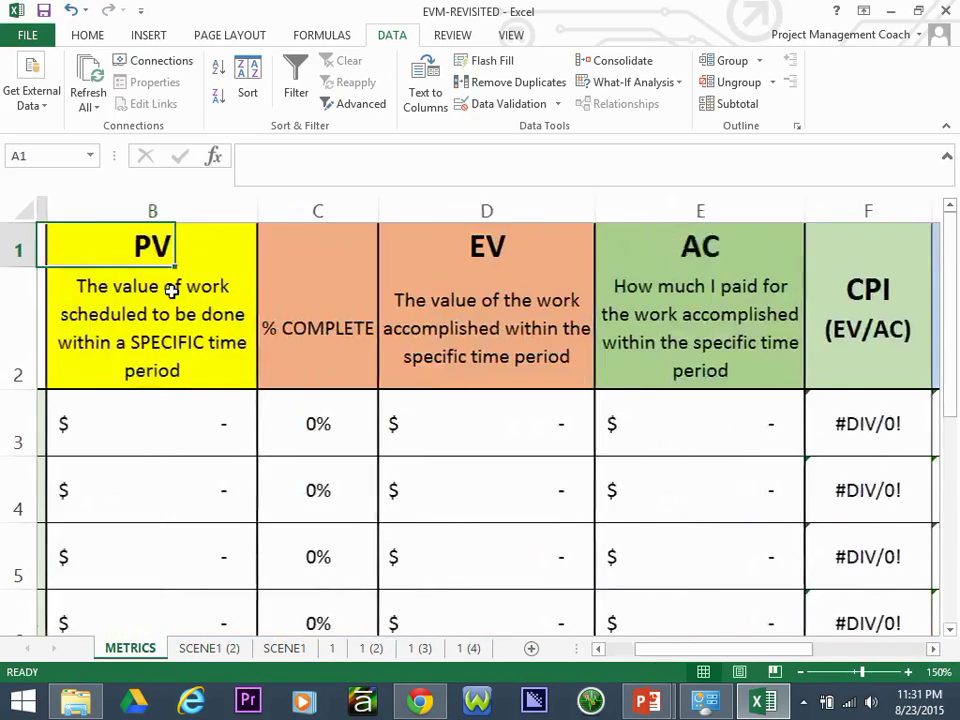
{"action": "left_click", "coordinate": [190, 281]}
{"action": "left_click", "coordinate": [212, 253]}
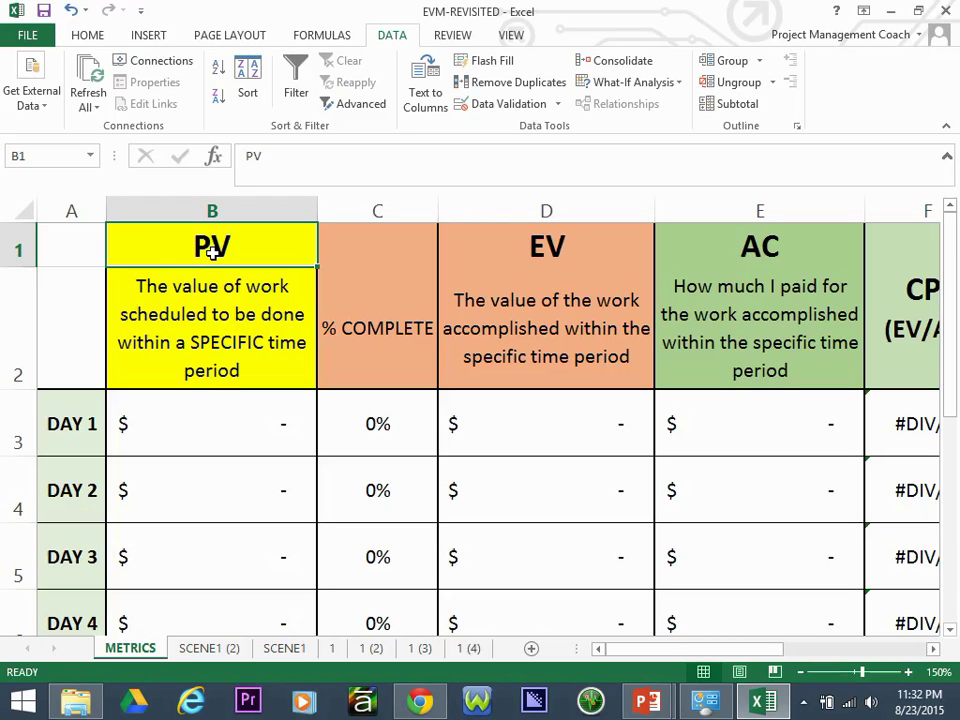
Step: Check the Day 1 budget header and the sum of the Day 1 task costs in E3:E4 on the SCENE1 sheet
{"action": "left_click", "coordinate": [285, 649]}
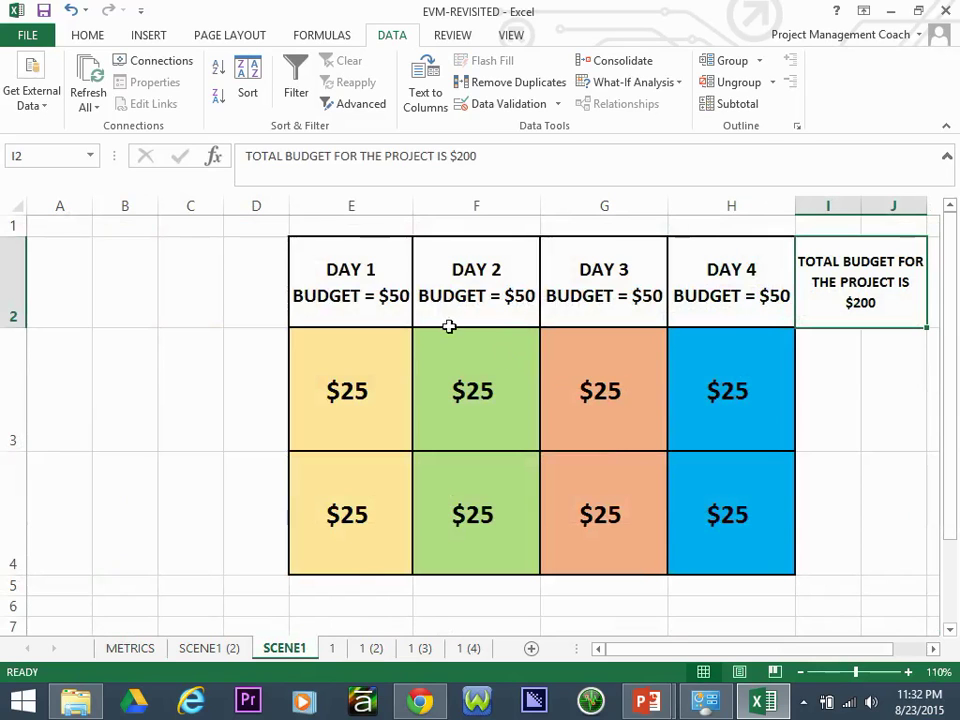
{"action": "left_click", "coordinate": [366, 281]}
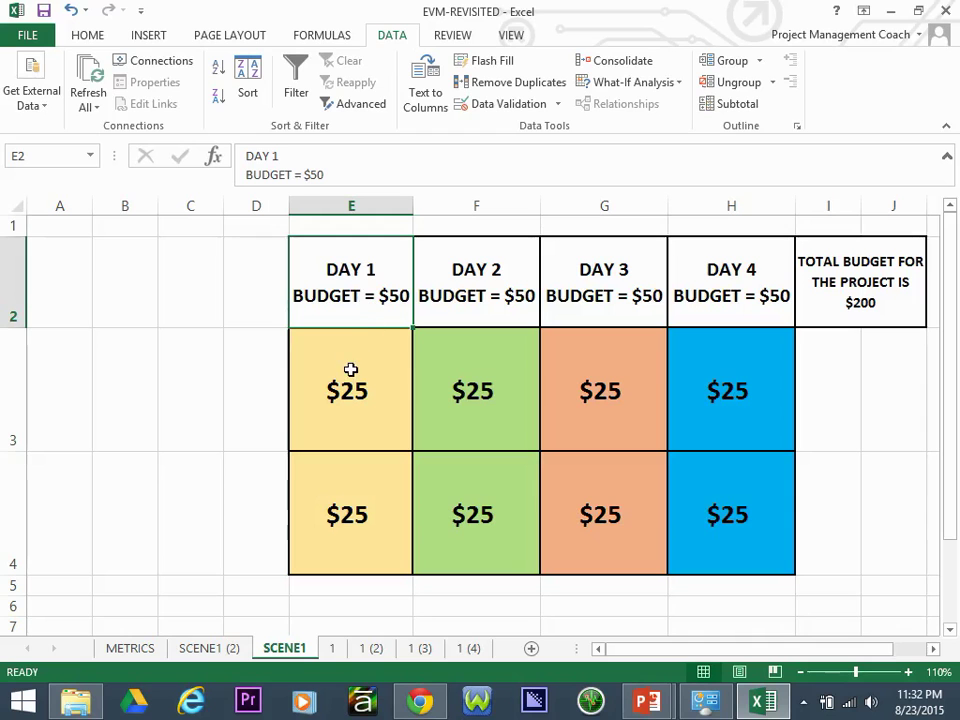
{"action": "left_click_drag", "start_coordinate": [349, 390], "coordinate": [369, 470]}
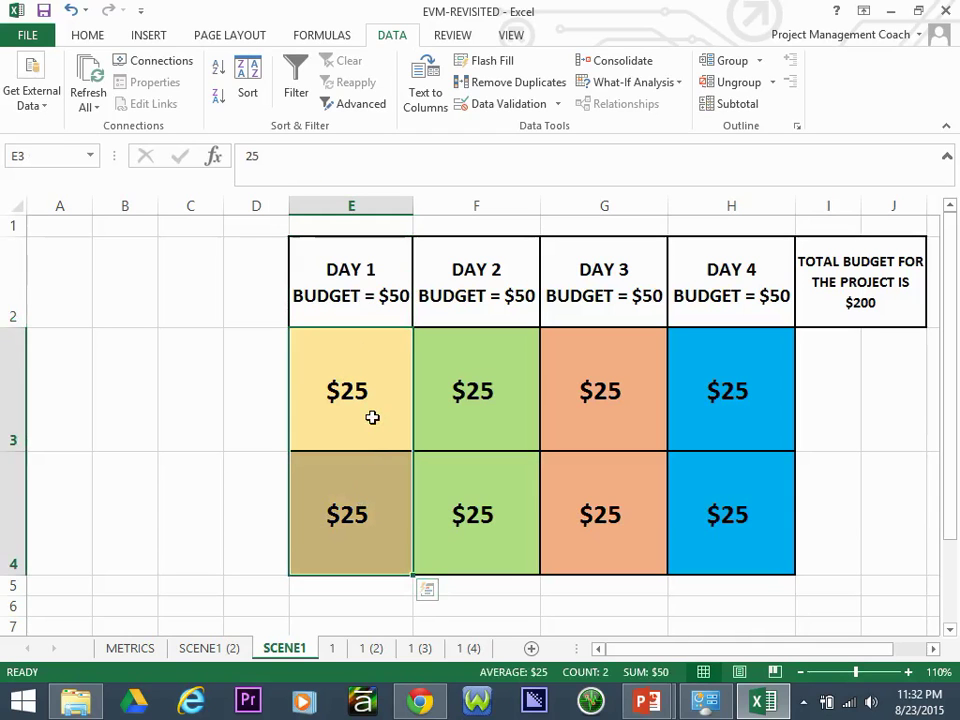
{"action": "left_click", "coordinate": [372, 417]}
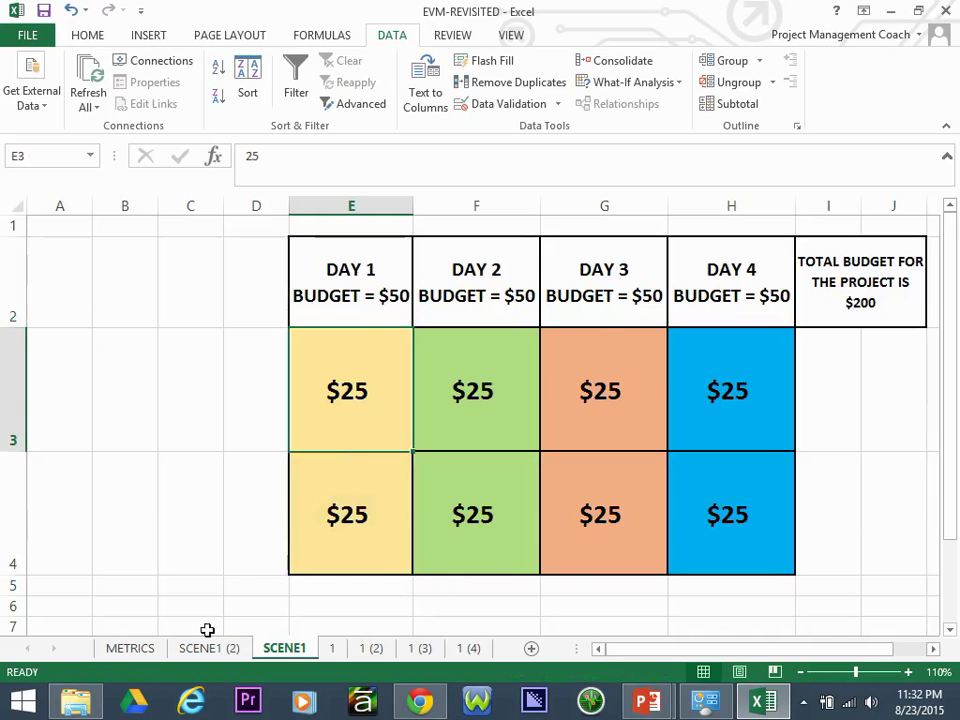
Step: Enter 50 as the Day 1 planned value in cell B3 of the METRICS sheet
{"action": "left_click", "coordinate": [136, 654]}
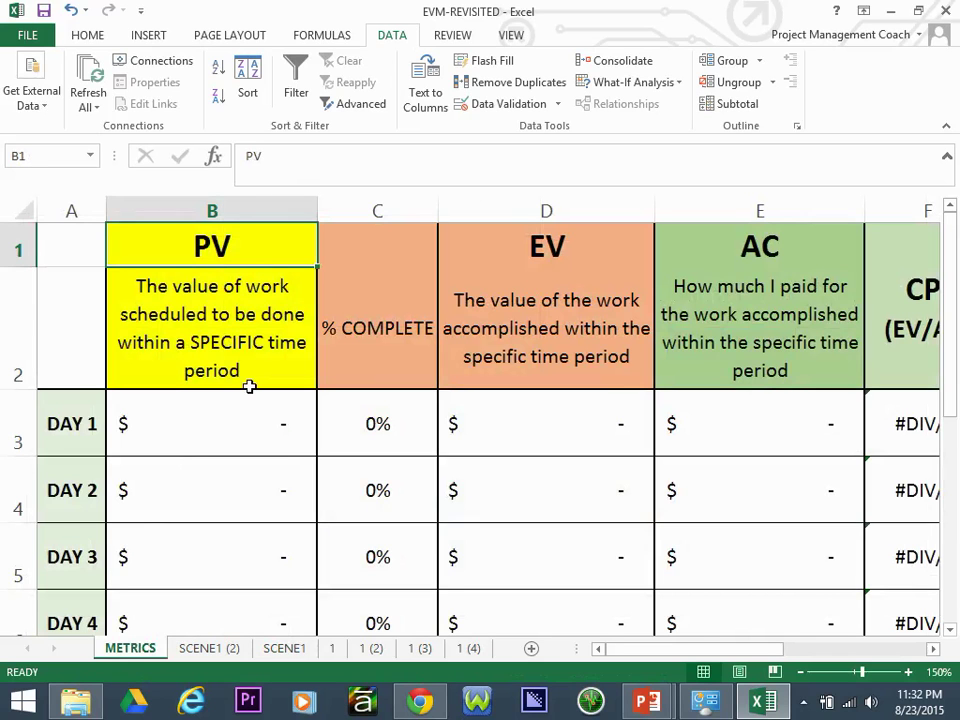
{"action": "left_click", "coordinate": [199, 420]}
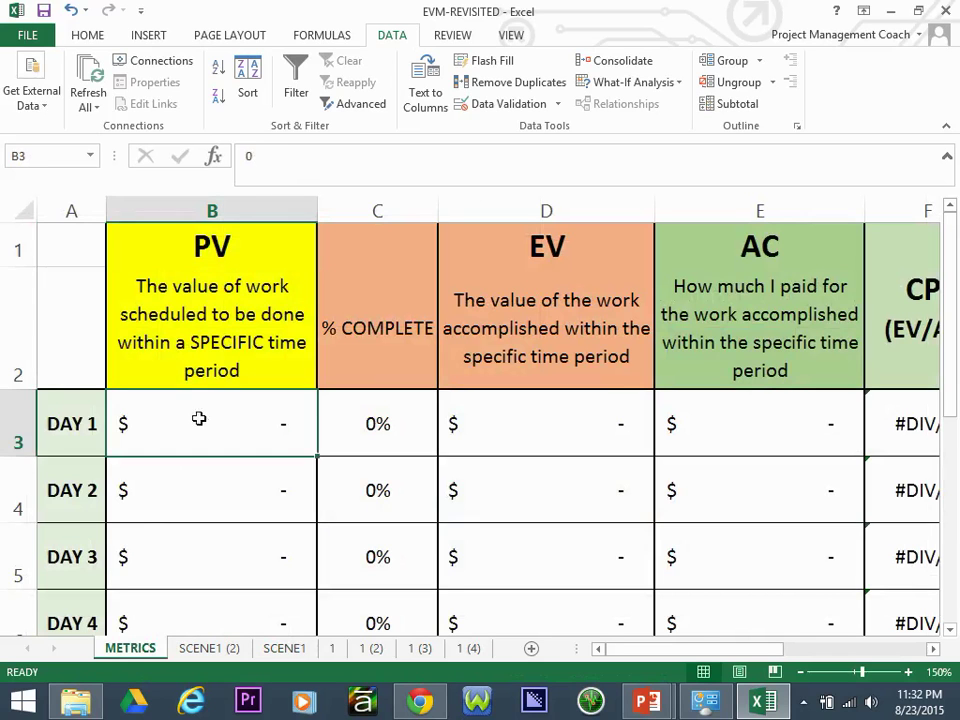
{"action": "left_click", "coordinate": [66, 423]}
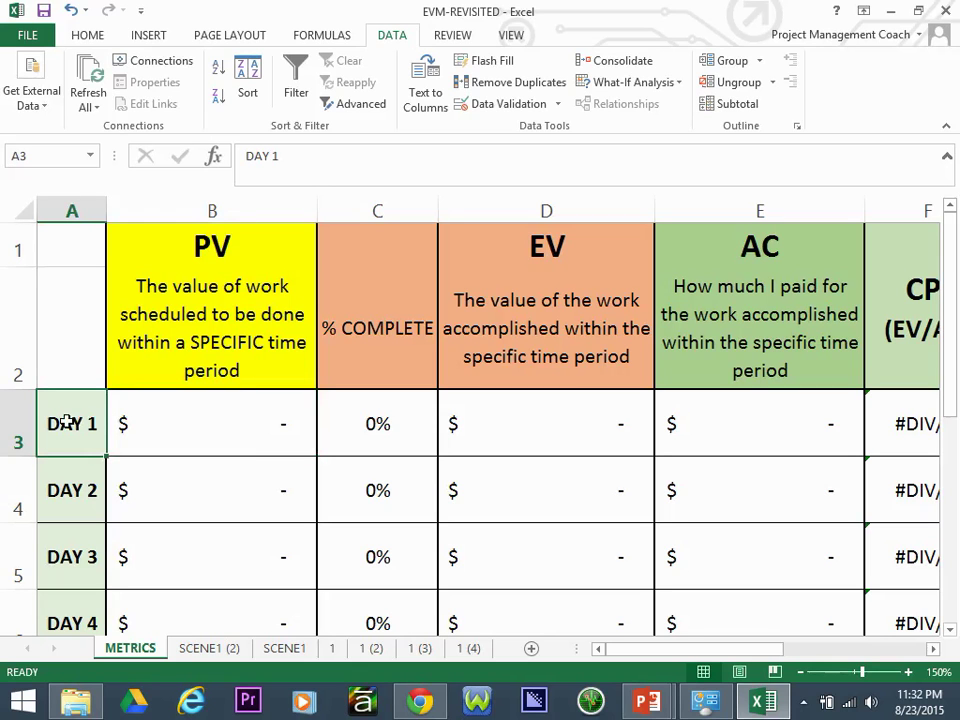
{"action": "left_click", "coordinate": [171, 418]}
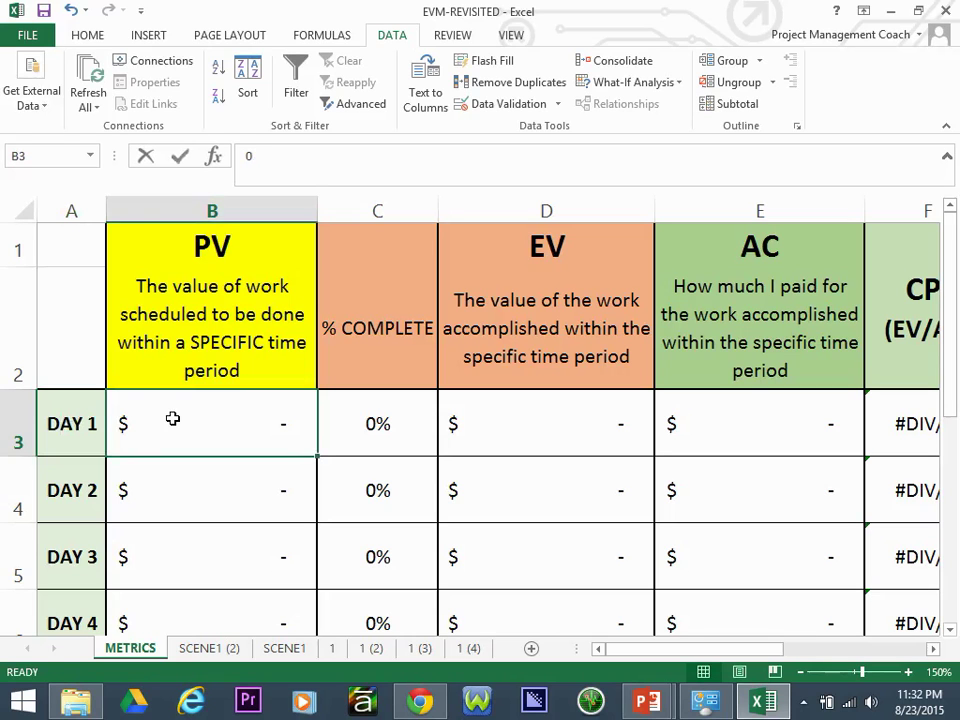
{"action": "type", "text": "50"}
{"action": "key", "text": "Return"}
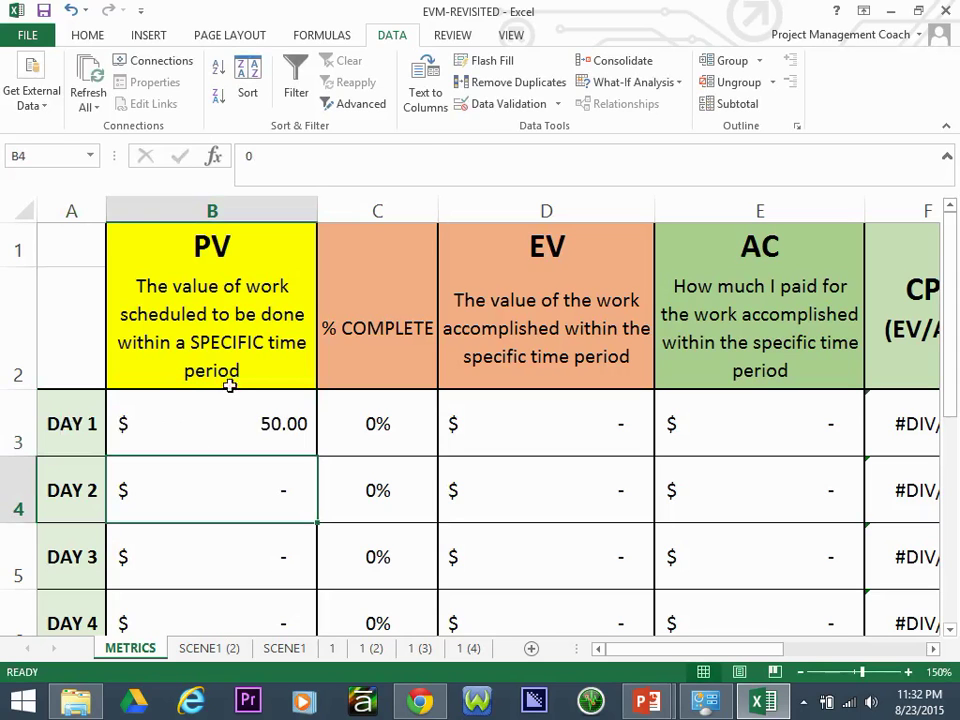
Step: Review the PV definition against the Day 1 label and its planned value
{"action": "left_click", "coordinate": [224, 340]}
{"action": "left_click", "coordinate": [165, 424]}
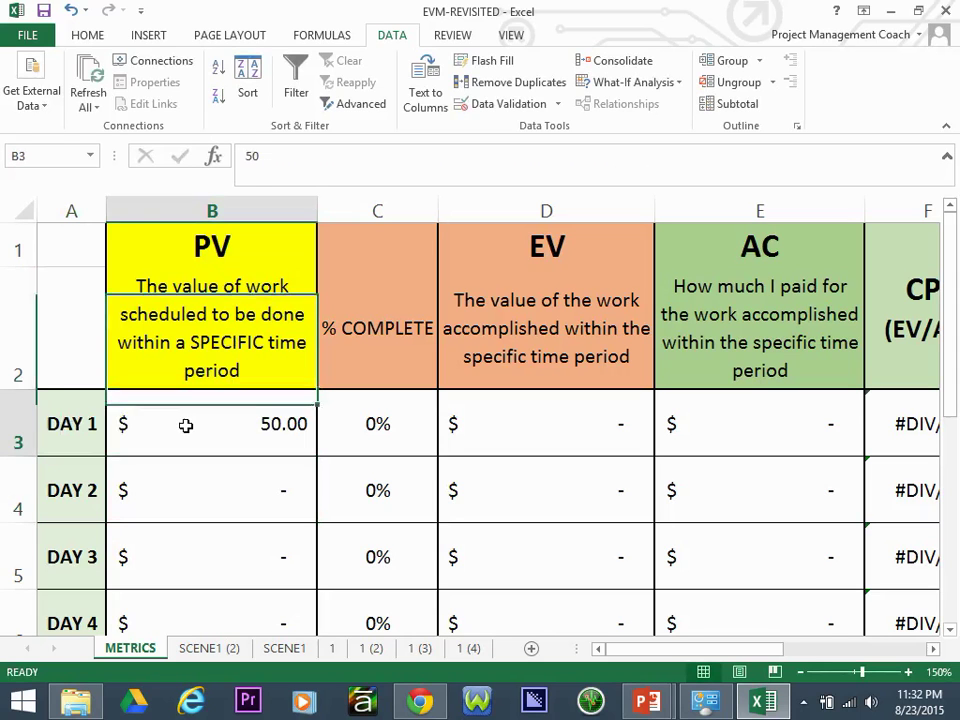
{"action": "left_click", "coordinate": [55, 432]}
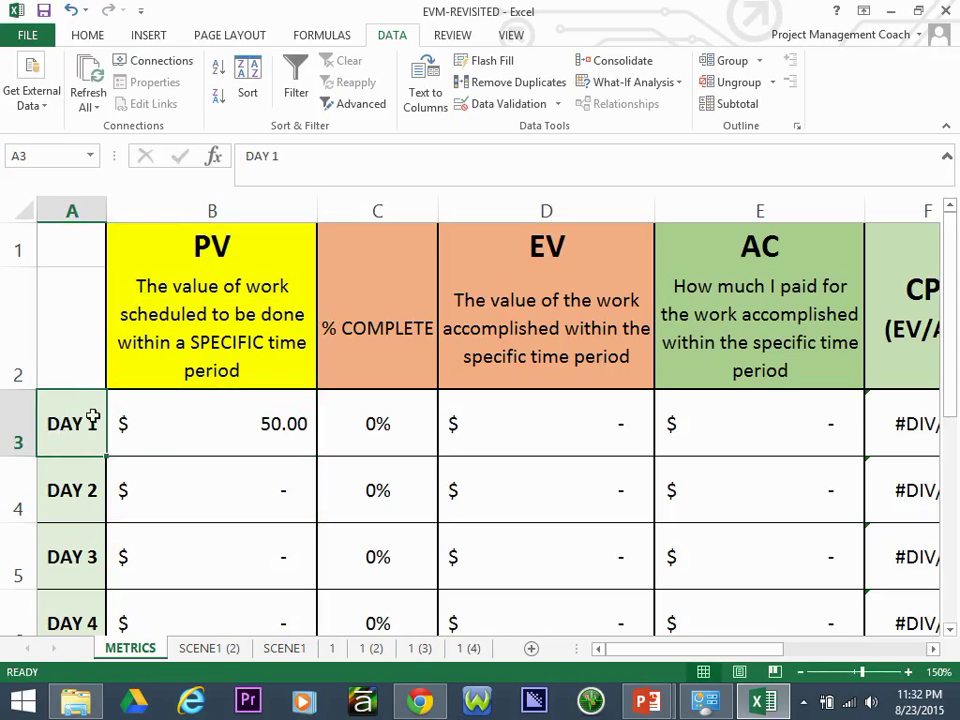
{"action": "left_click", "coordinate": [226, 418]}
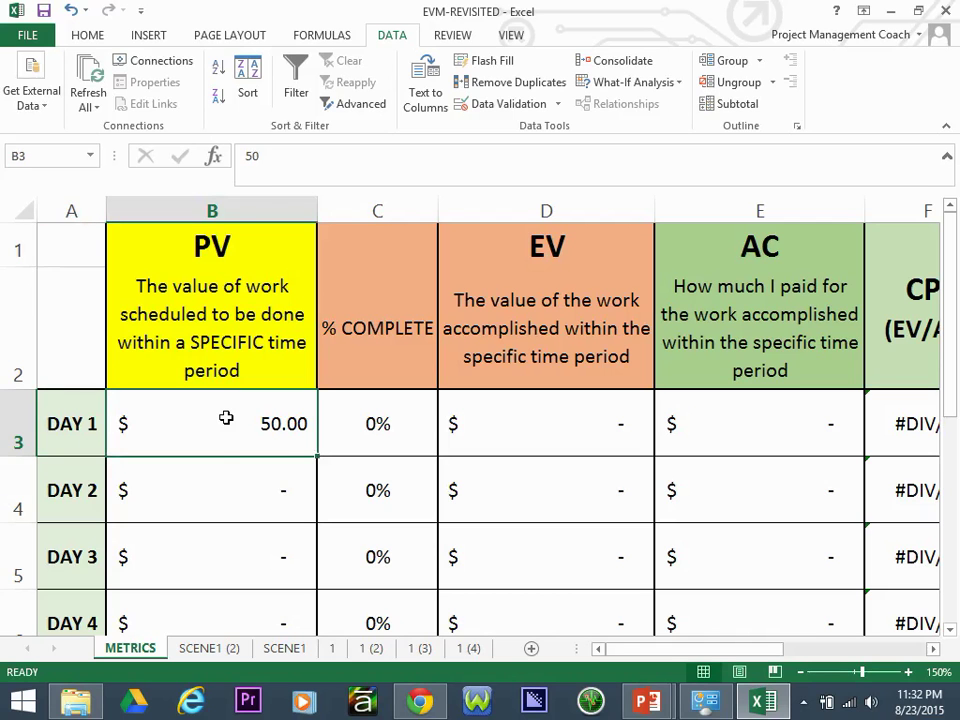
Step: Select the Day 1 task costs in E3:E4 on the SCENE1 sheet to compare them with the planned value
{"action": "left_click", "coordinate": [284, 648]}
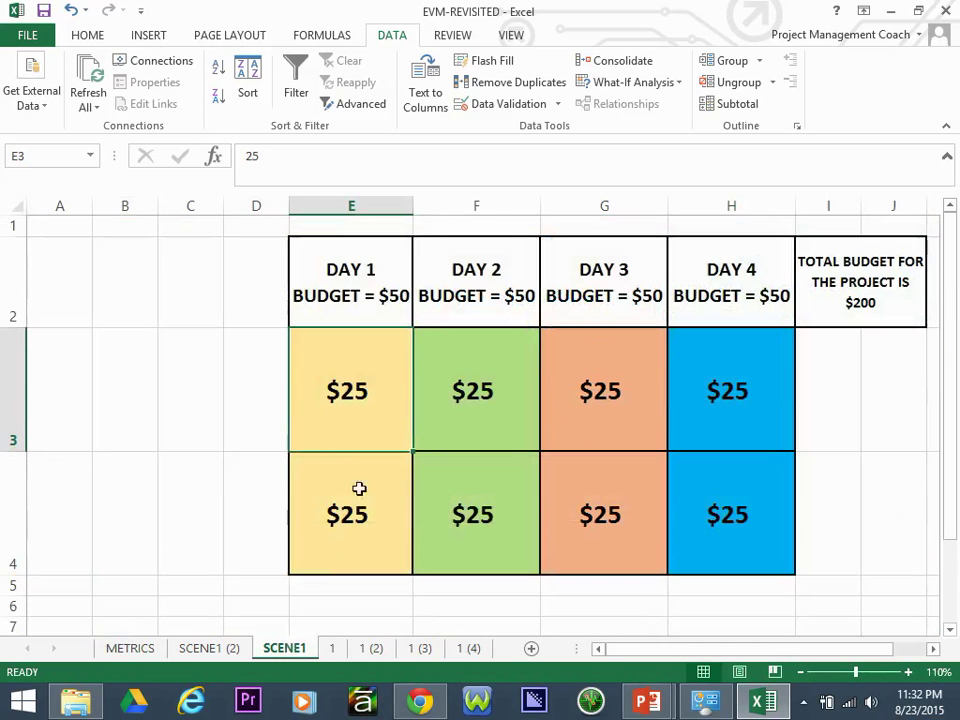
{"action": "left_click_drag", "start_coordinate": [350, 453], "coordinate": [351, 495]}
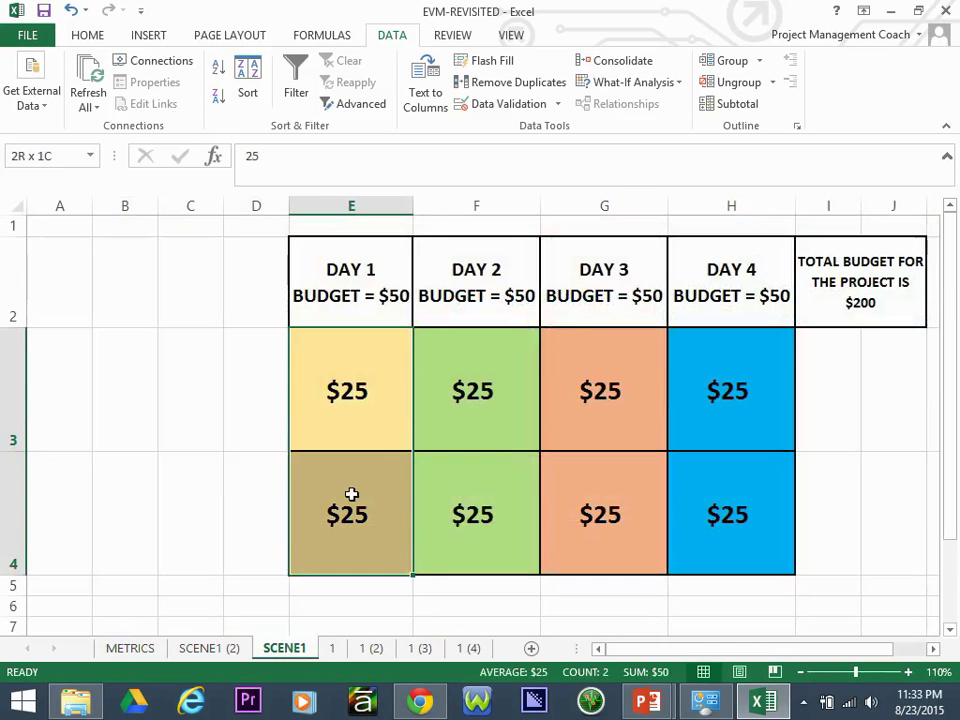
{"action": "left_click", "coordinate": [351, 424]}
{"action": "left_click_drag", "start_coordinate": [346, 388], "coordinate": [348, 495]}
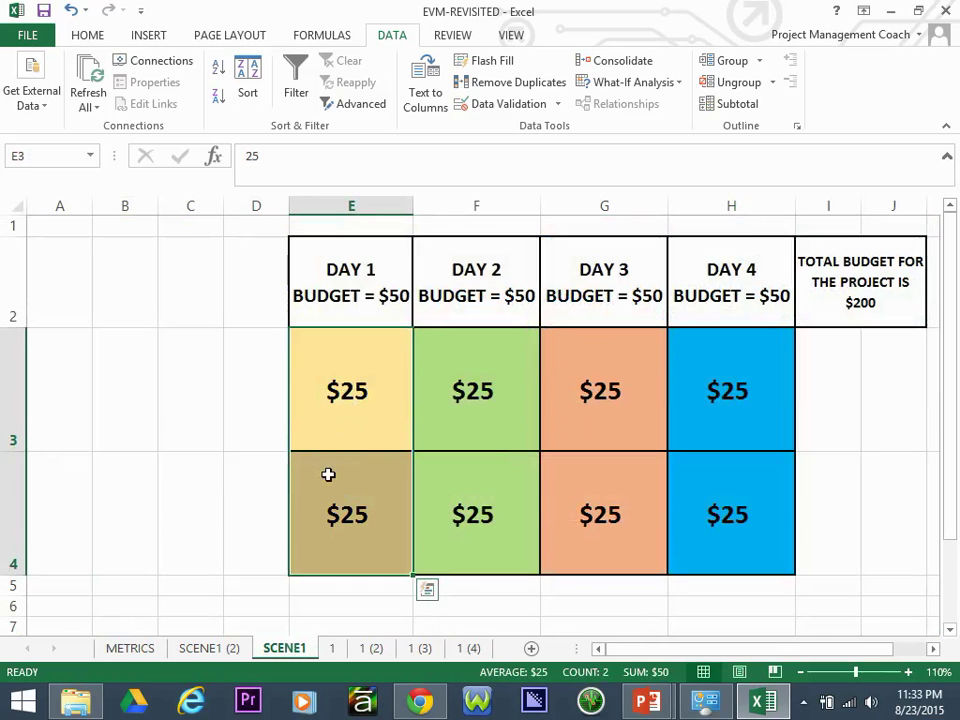
Step: Examine the % COMPLETE and EV headings on the METRICS sheet and the Day 1 tasks on the SCENE1 sheet
{"action": "left_click", "coordinate": [148, 648]}
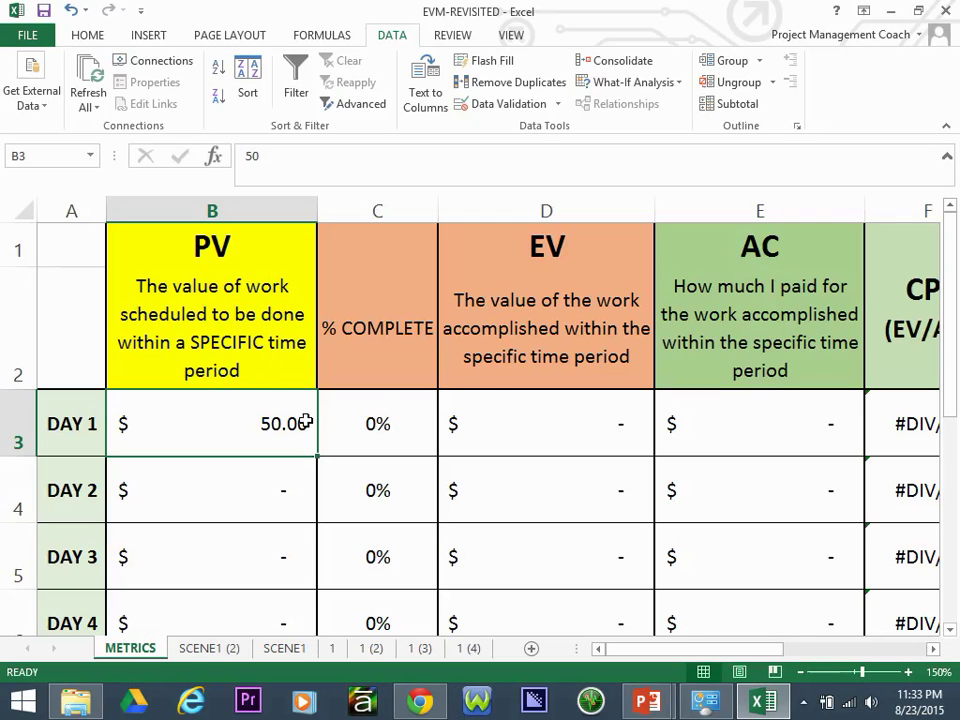
{"action": "left_click", "coordinate": [370, 318]}
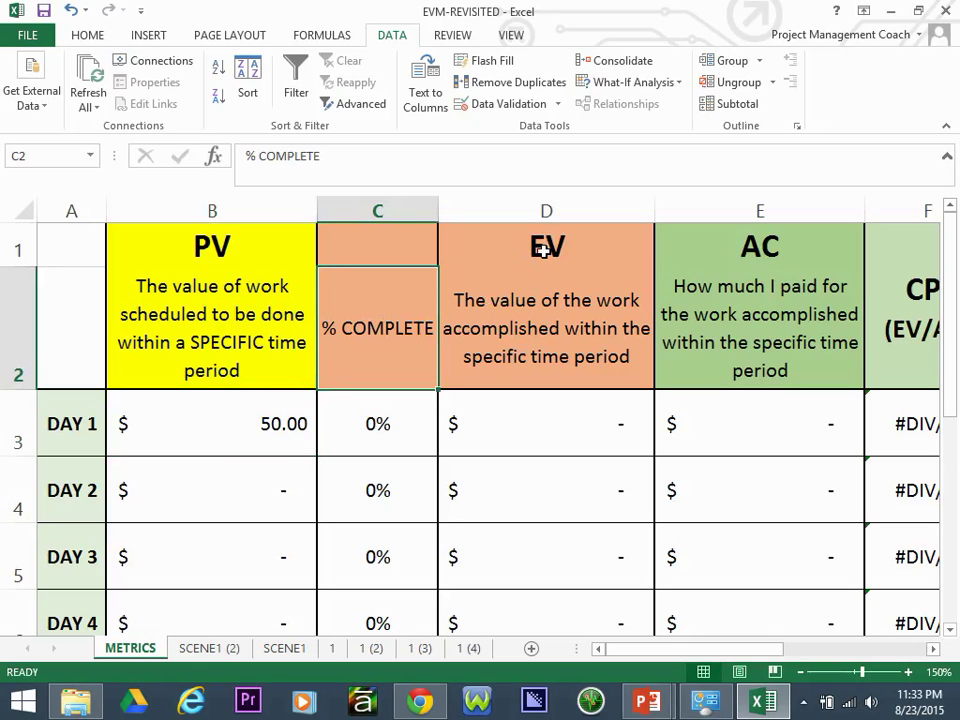
{"action": "left_click_drag", "start_coordinate": [533, 251], "coordinate": [529, 304]}
{"action": "left_click", "coordinate": [388, 326]}
{"action": "left_click", "coordinate": [289, 649]}
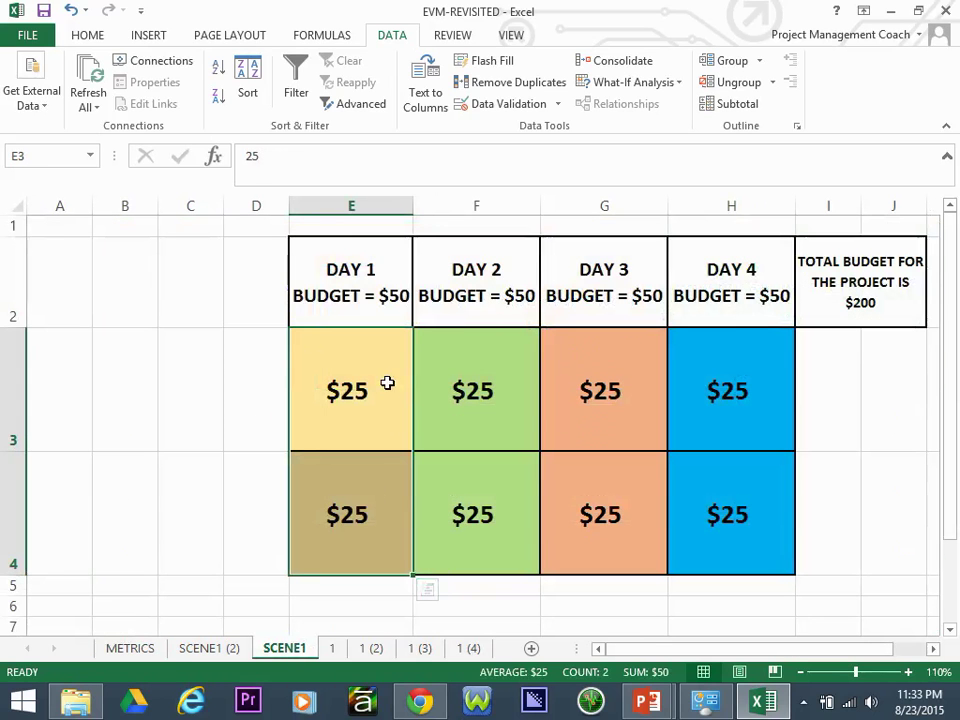
{"action": "left_click_drag", "start_coordinate": [362, 374], "coordinate": [360, 495]}
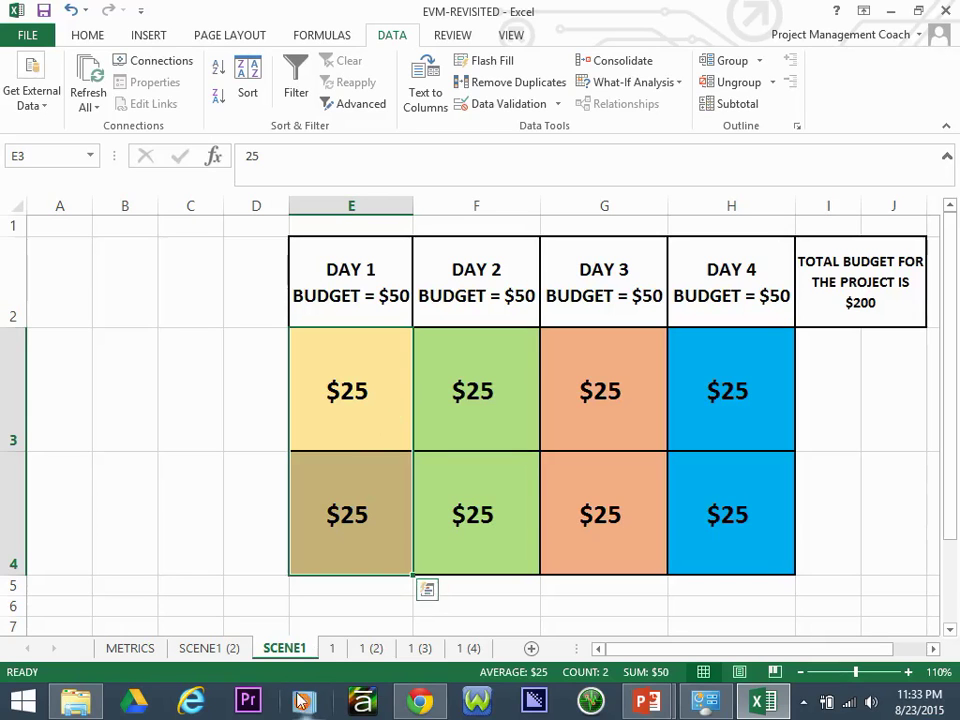
Step: Set the Day 1 % COMPLETE value to 100% in cell C3 of the METRICS sheet
{"action": "left_click", "coordinate": [212, 647]}
{"action": "left_click", "coordinate": [135, 649]}
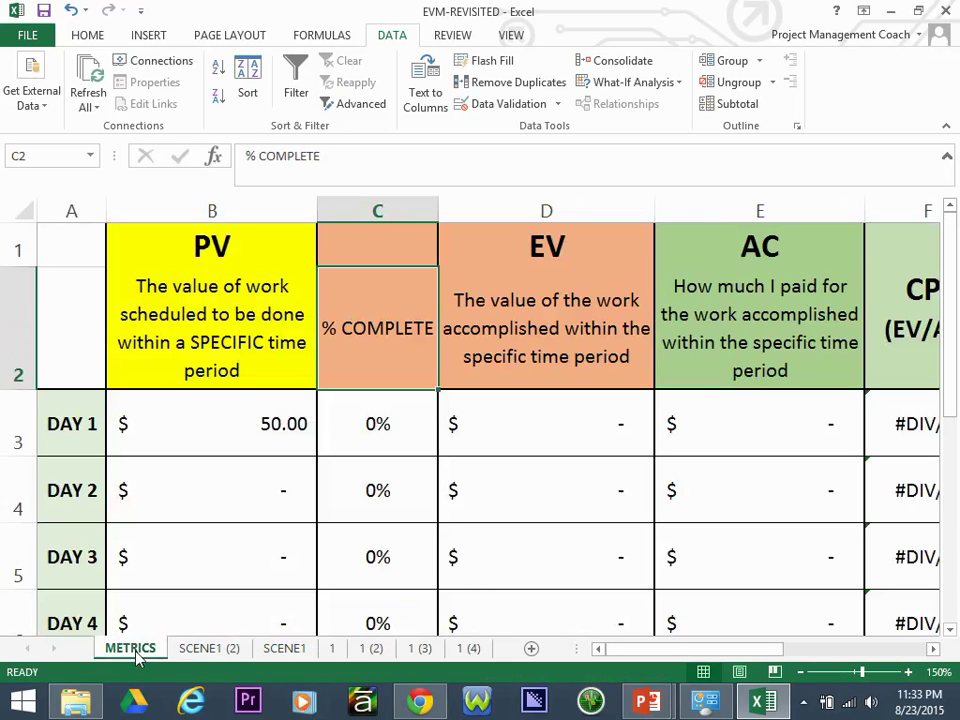
{"action": "left_click", "coordinate": [332, 424]}
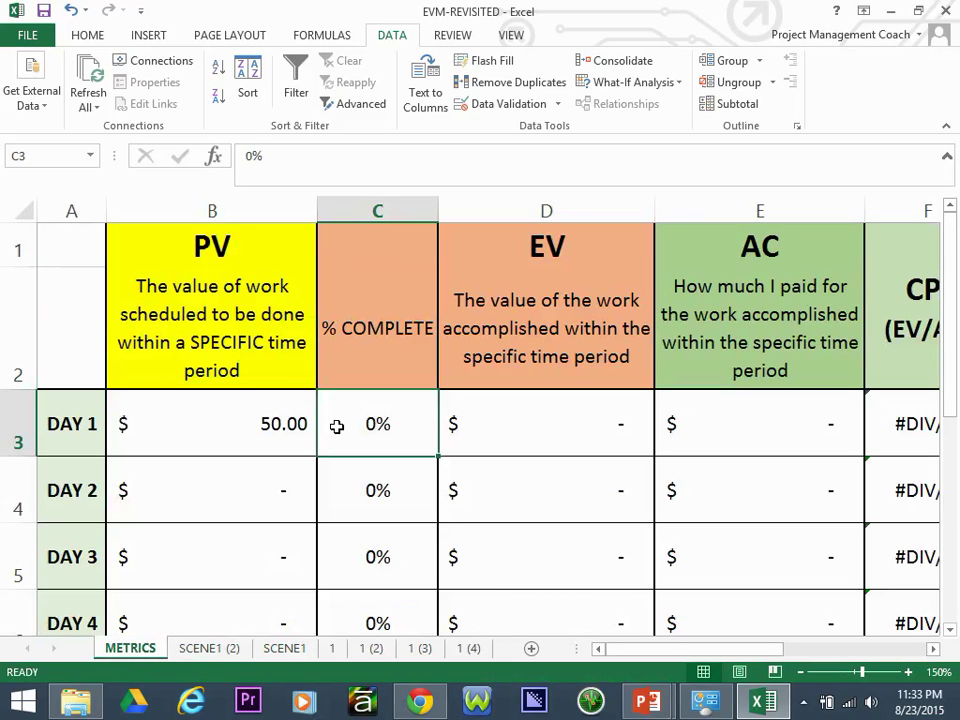
{"action": "type", "text": "100"}
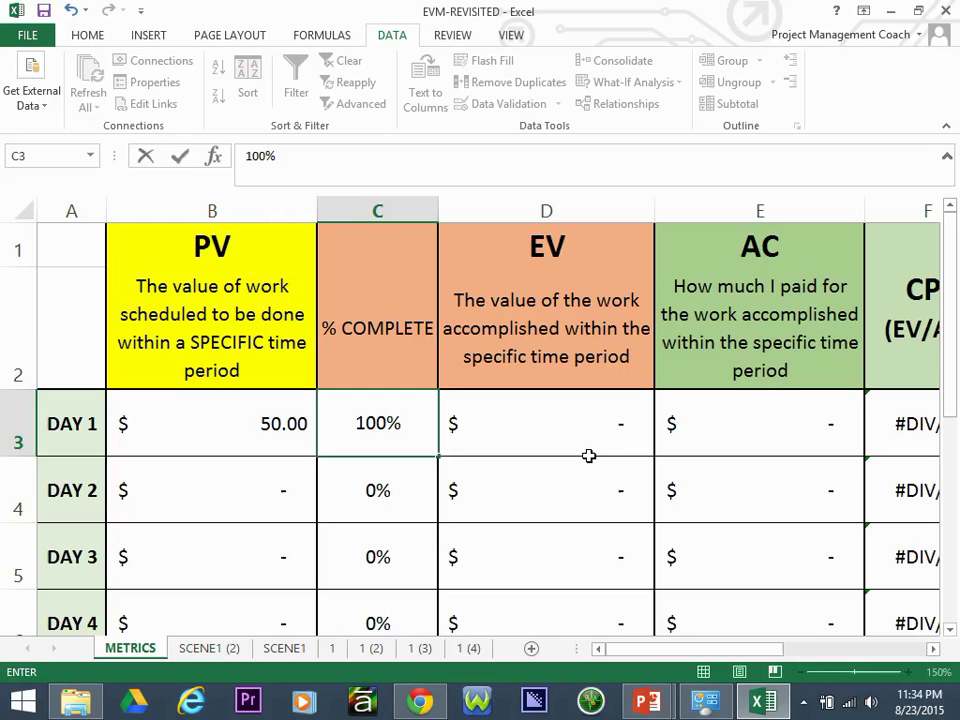
{"action": "key", "text": "Return"}
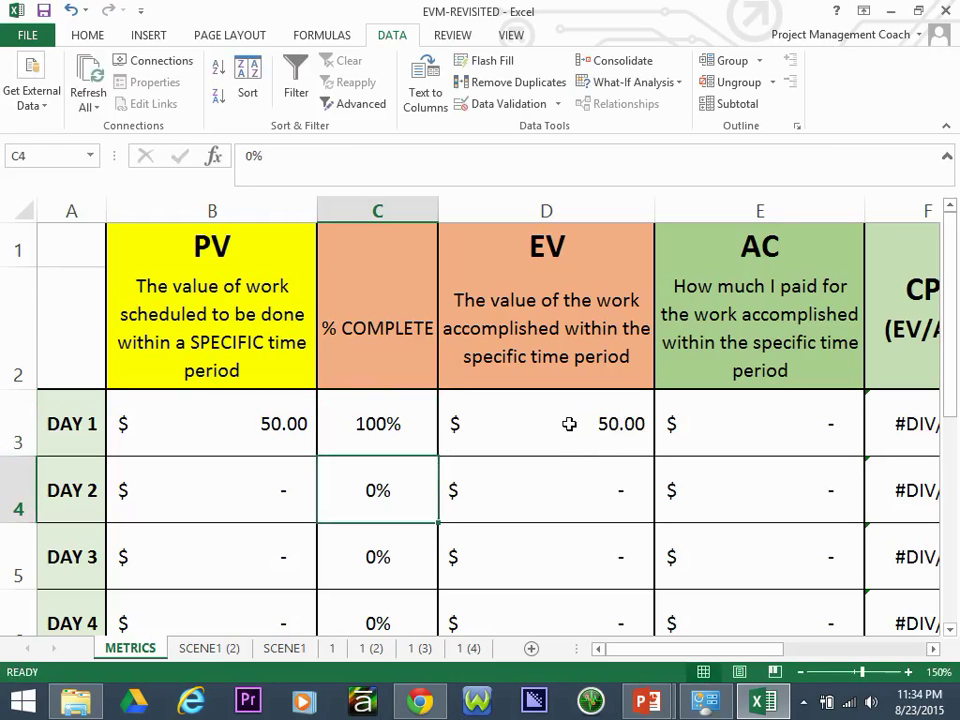
Step: Inspect the Day 1 EV formula in D3 and its source cells for % COMPLETE and PV
{"action": "left_click", "coordinate": [505, 418]}
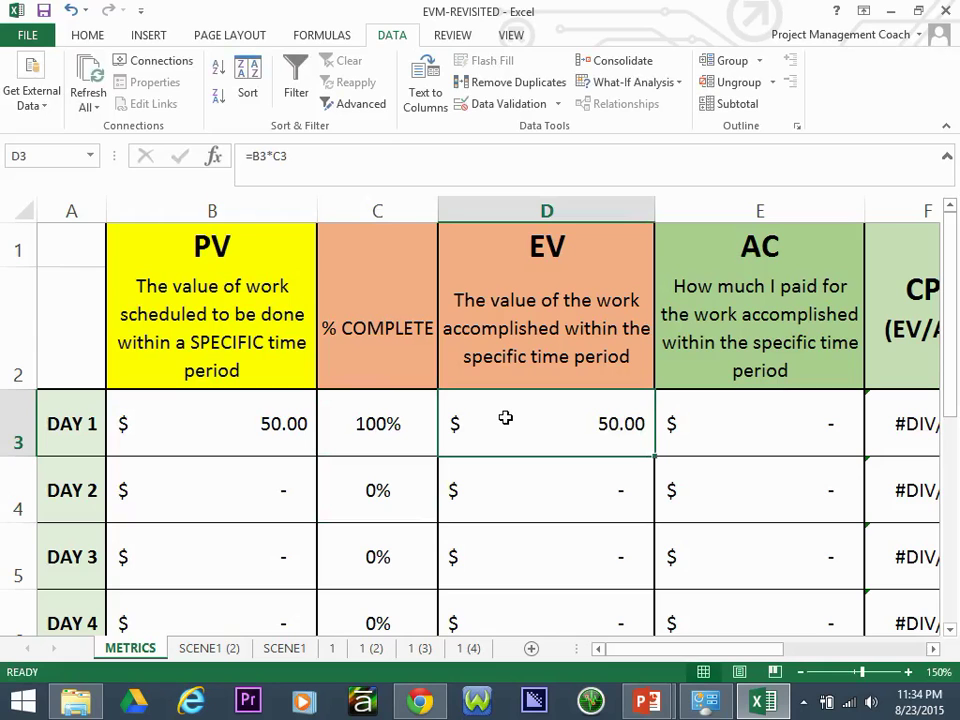
{"action": "left_click", "coordinate": [398, 425]}
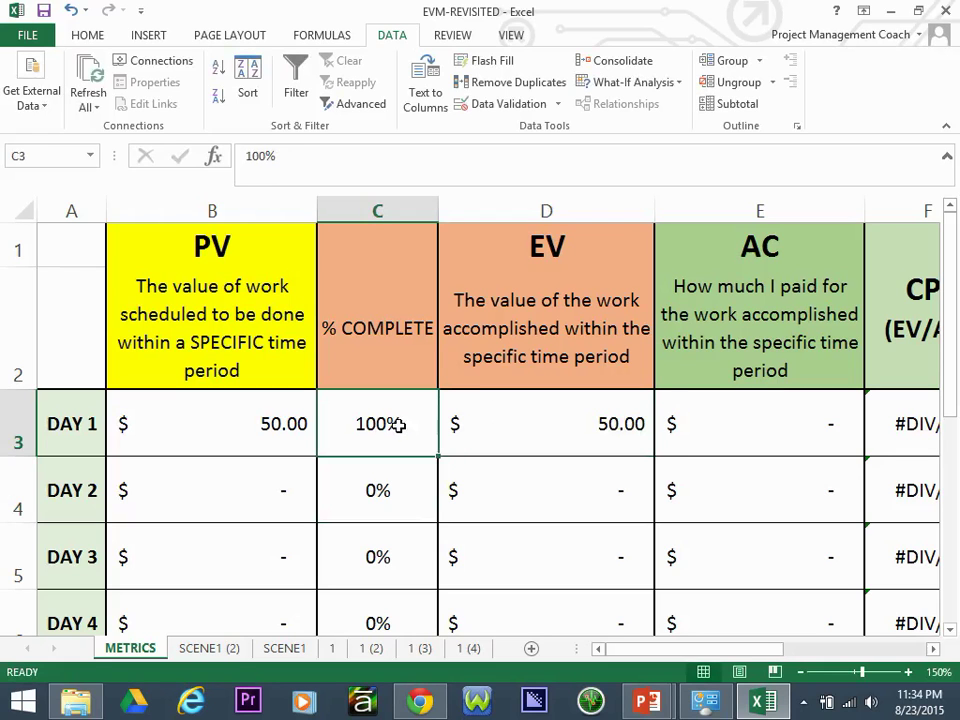
{"action": "left_click", "coordinate": [281, 418]}
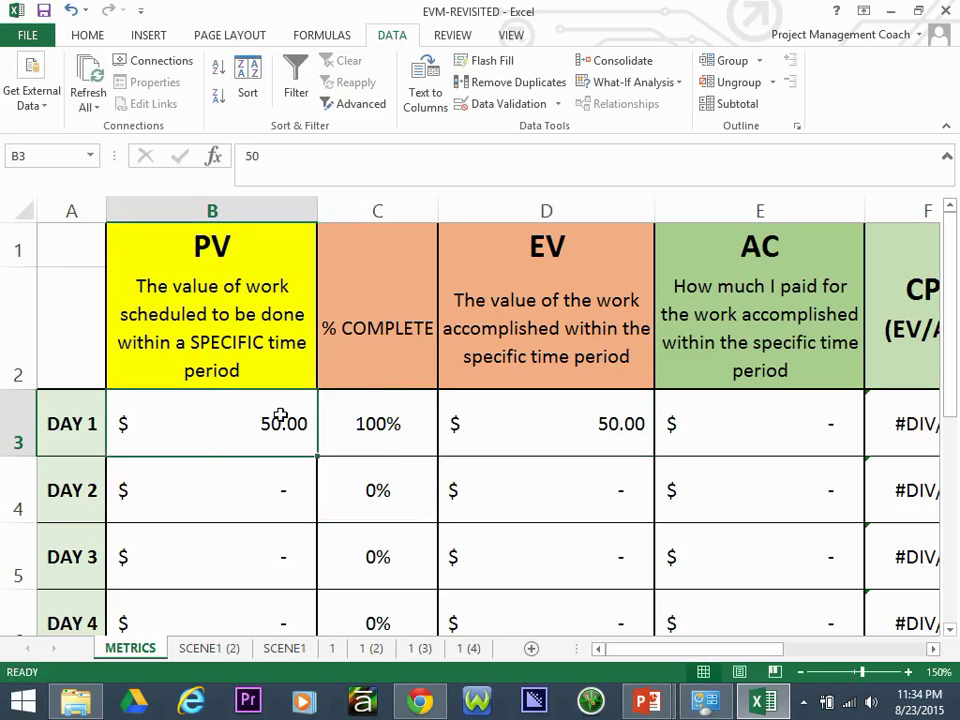
Step: Compare the Day 1 EV formula in D3 with the % COMPLETE in C3 and the PV in B3
{"action": "left_click", "coordinate": [556, 421]}
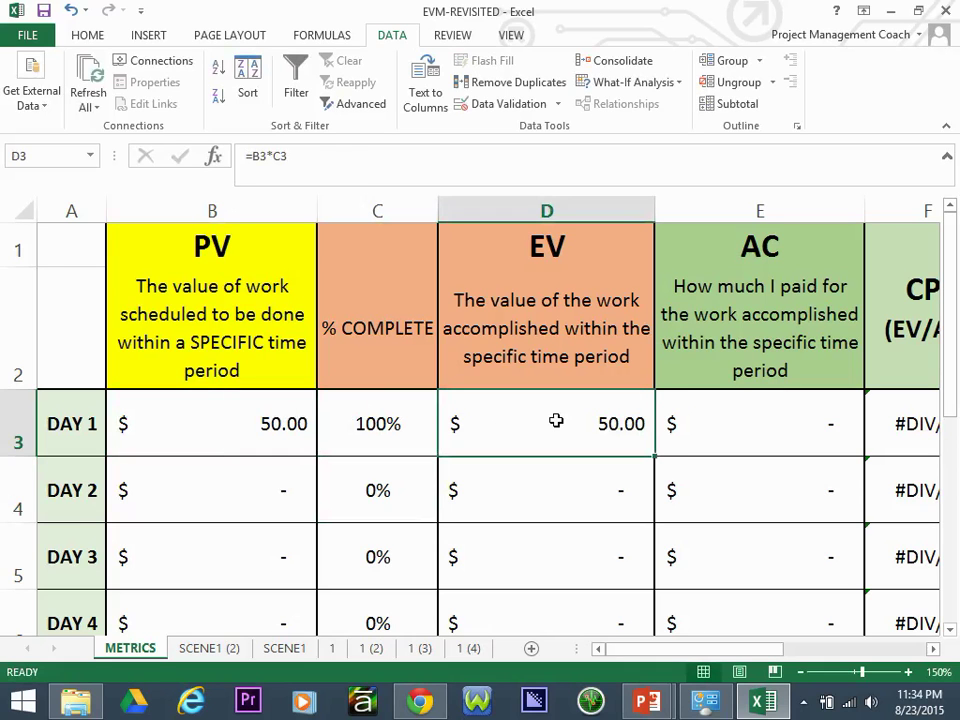
{"action": "left_click", "coordinate": [365, 425]}
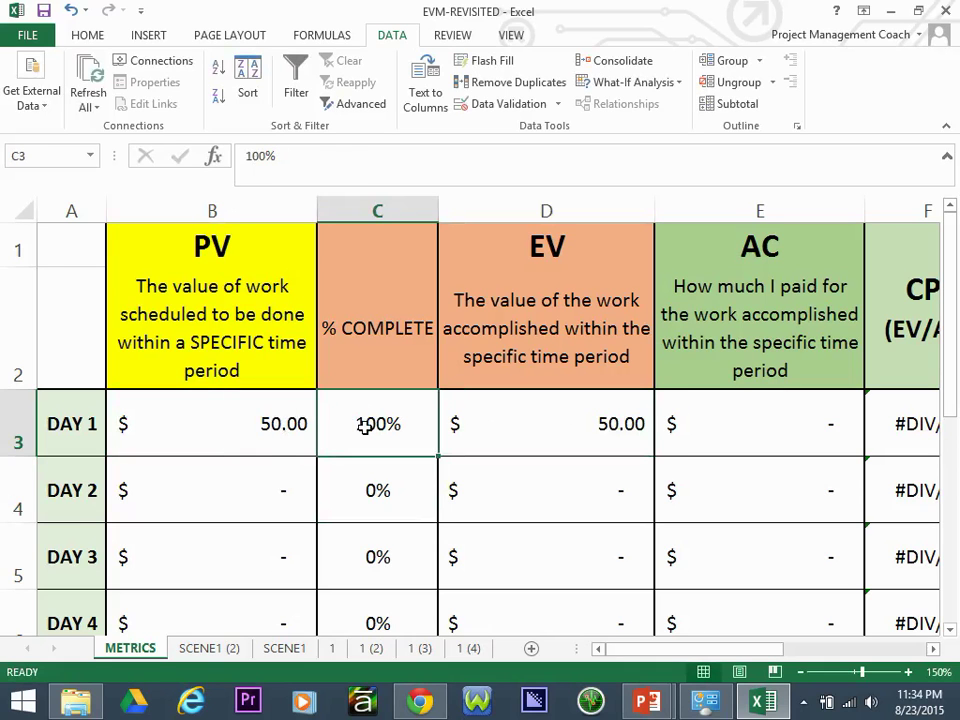
{"action": "left_click", "coordinate": [274, 422]}
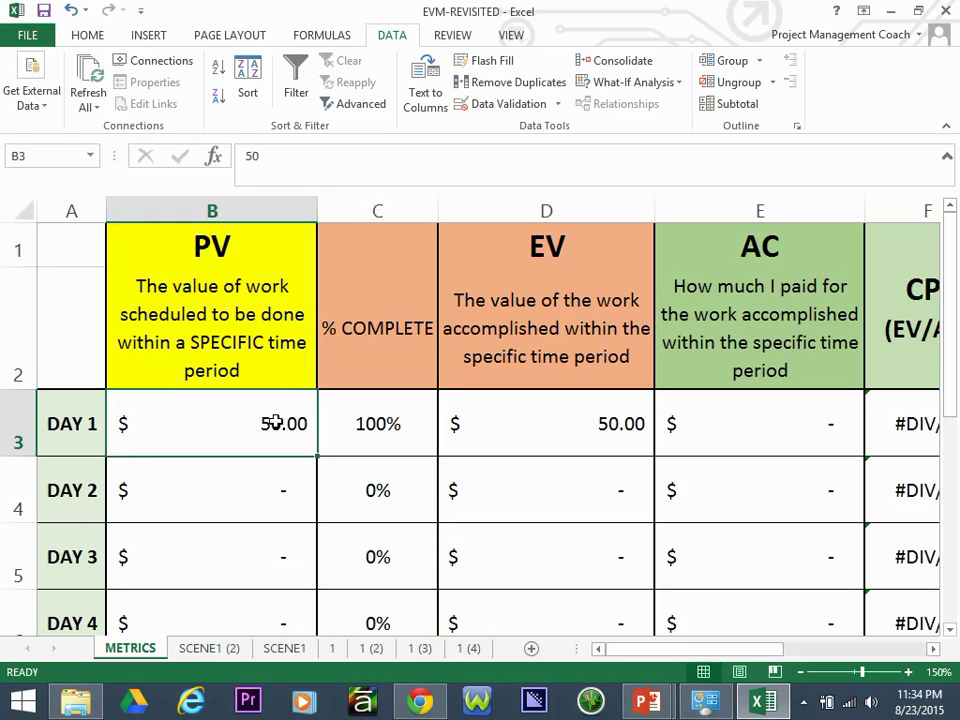
{"action": "left_click", "coordinate": [489, 421]}
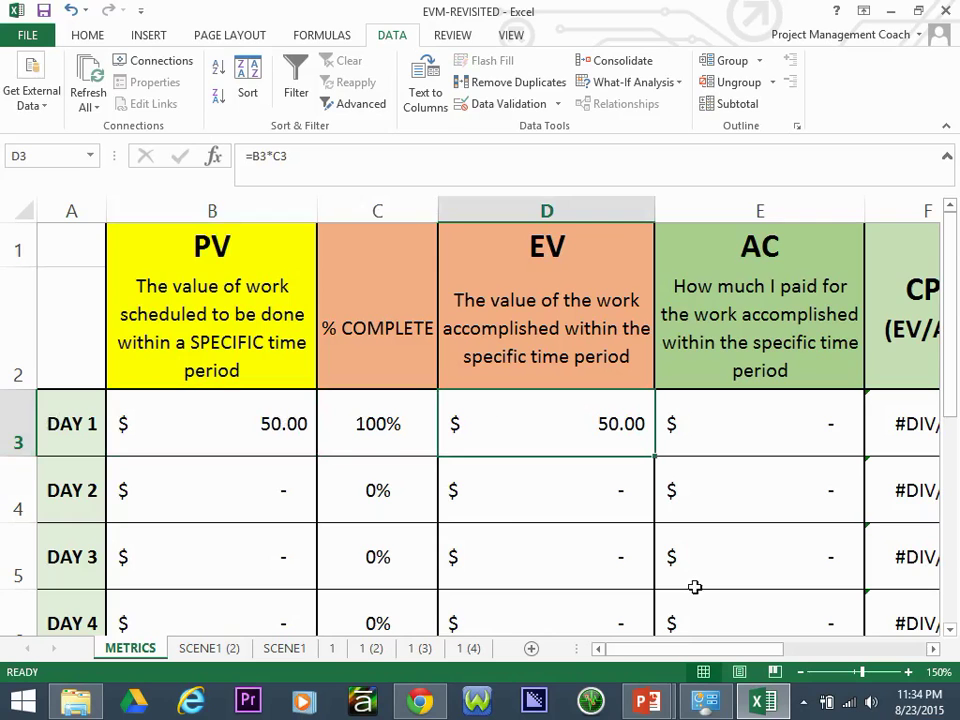
Step: Examine the Day 1 budget heading and the two Day 1 tasks in E3:E4 on the END OF DAY 1 sheet named 1
{"action": "left_click", "coordinate": [373, 647]}
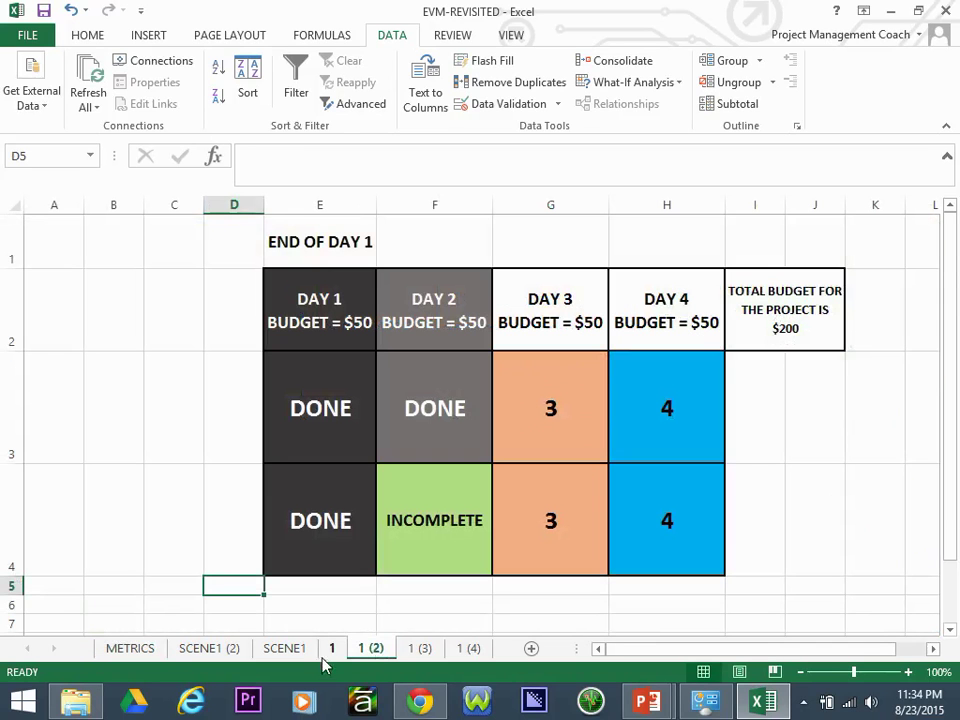
{"action": "left_click", "coordinate": [330, 650]}
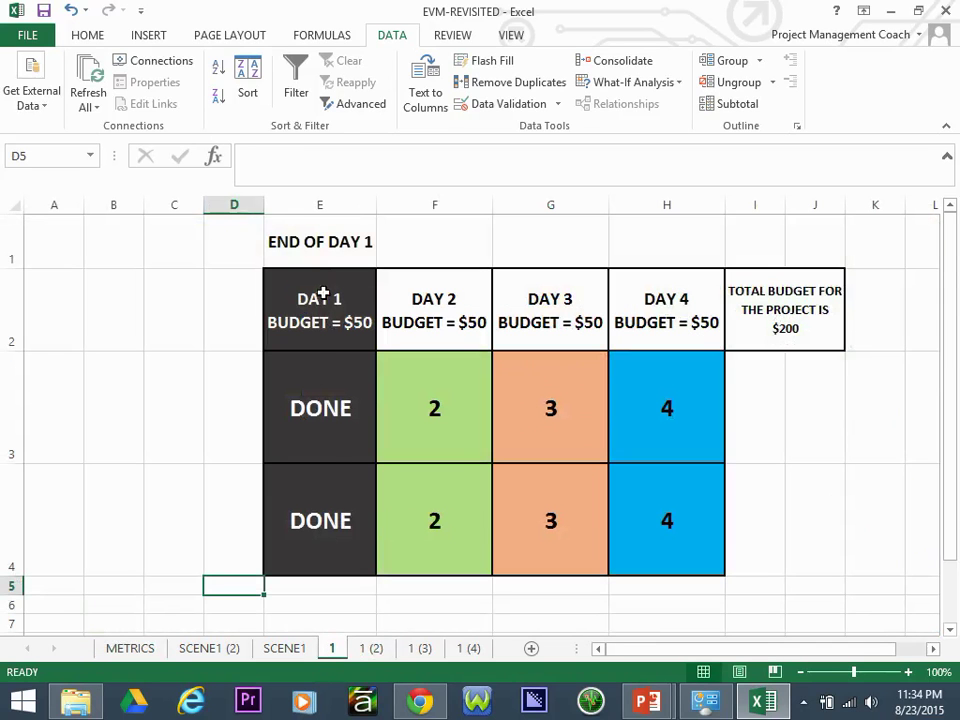
{"action": "left_click", "coordinate": [908, 672]}
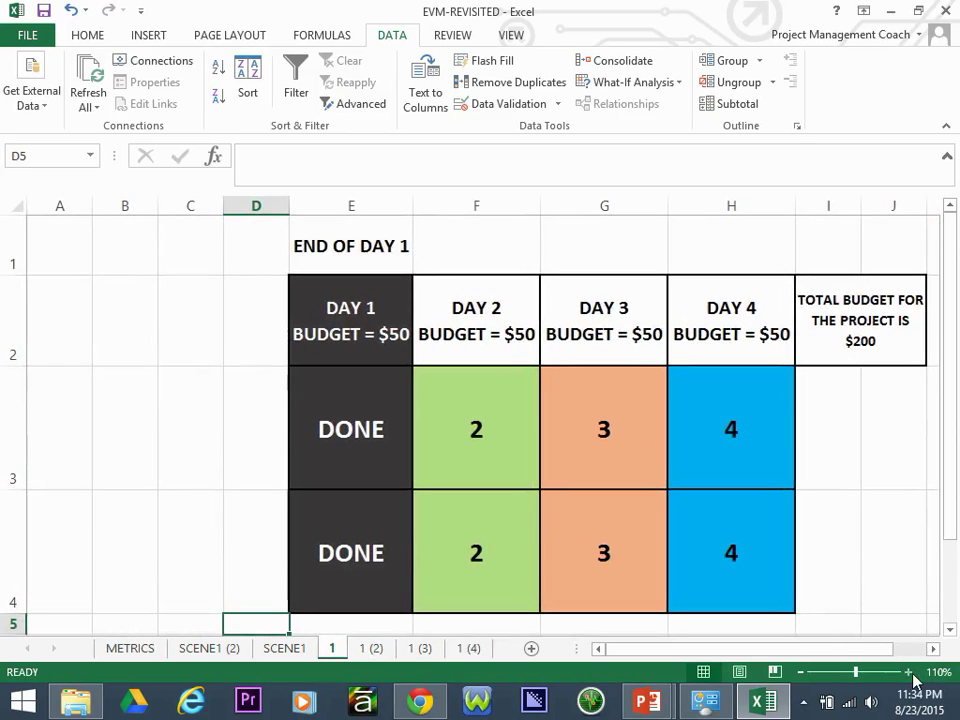
{"action": "left_click", "coordinate": [355, 427]}
{"action": "left_click_drag", "start_coordinate": [355, 427], "coordinate": [355, 543]}
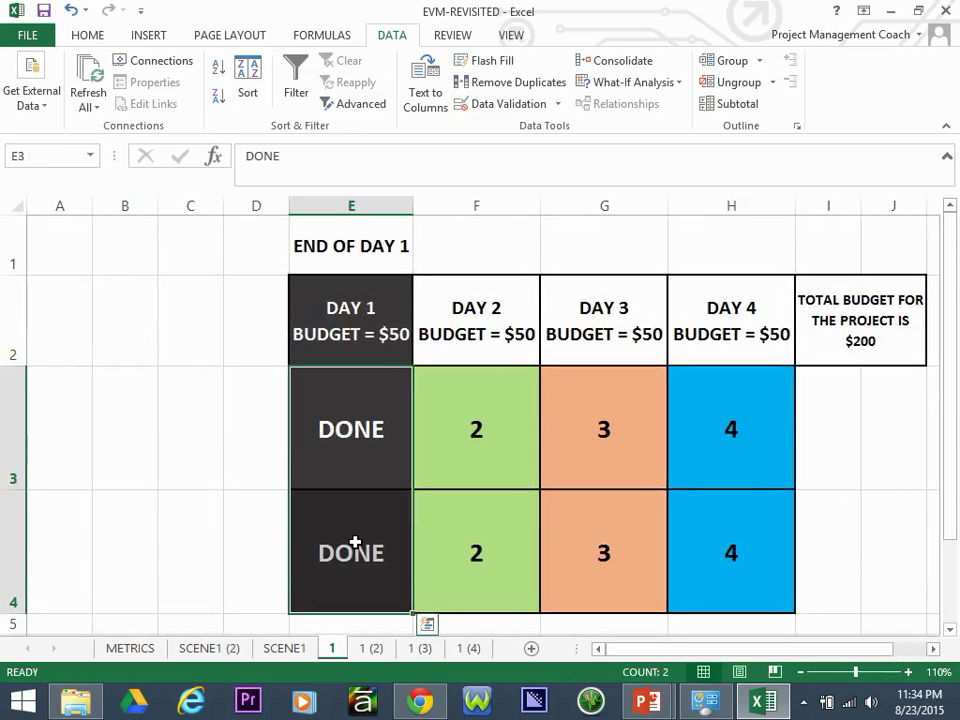
{"action": "left_click", "coordinate": [364, 394]}
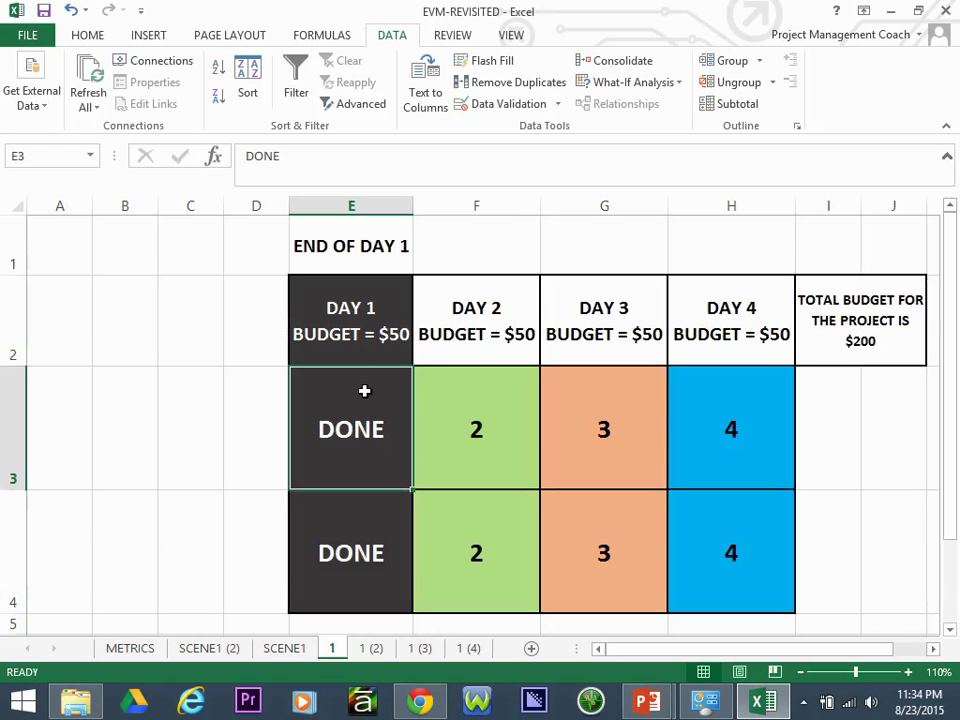
{"action": "left_click", "coordinate": [386, 329]}
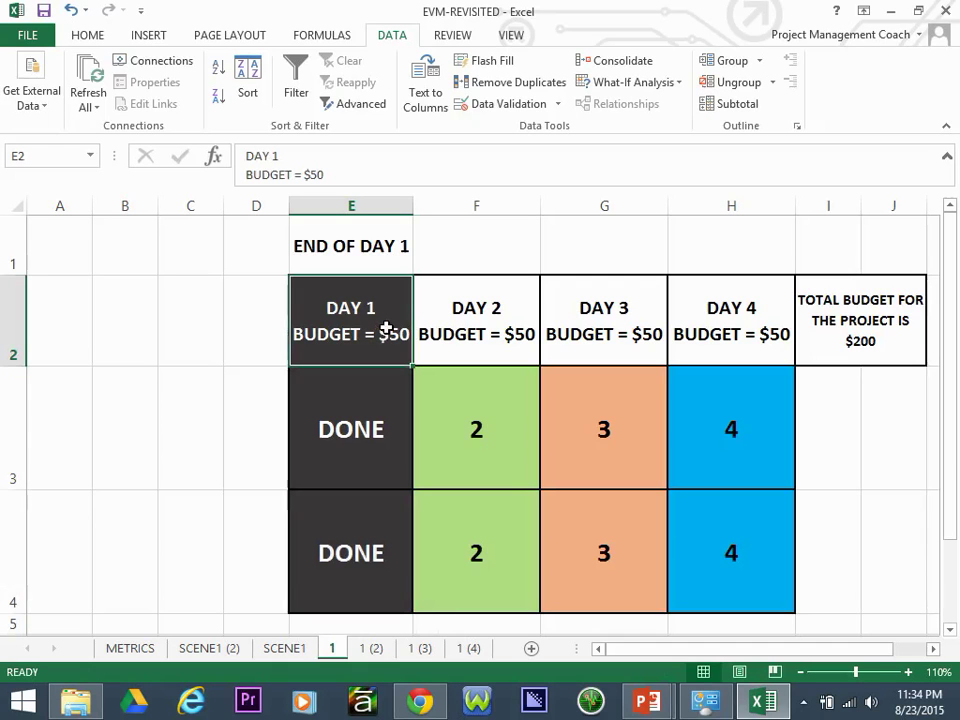
{"action": "left_click", "coordinate": [361, 428]}
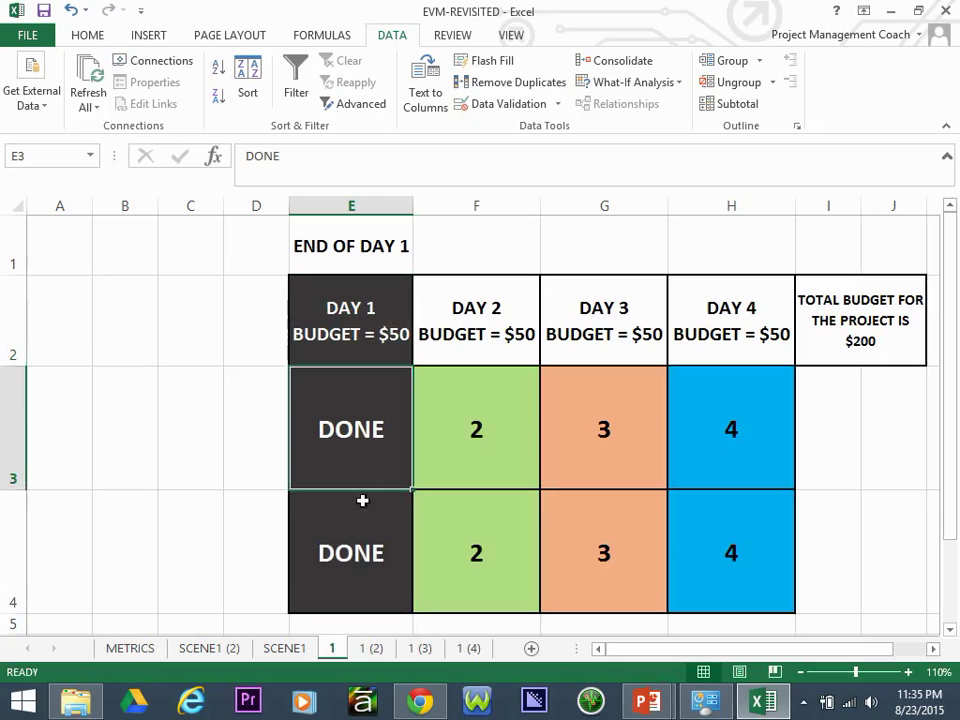
{"action": "left_click", "coordinate": [362, 574]}
Step: Review the Day 1 PV, % COMPLETE and EV cells in turn on the METRICS sheet
{"action": "left_click", "coordinate": [148, 648]}
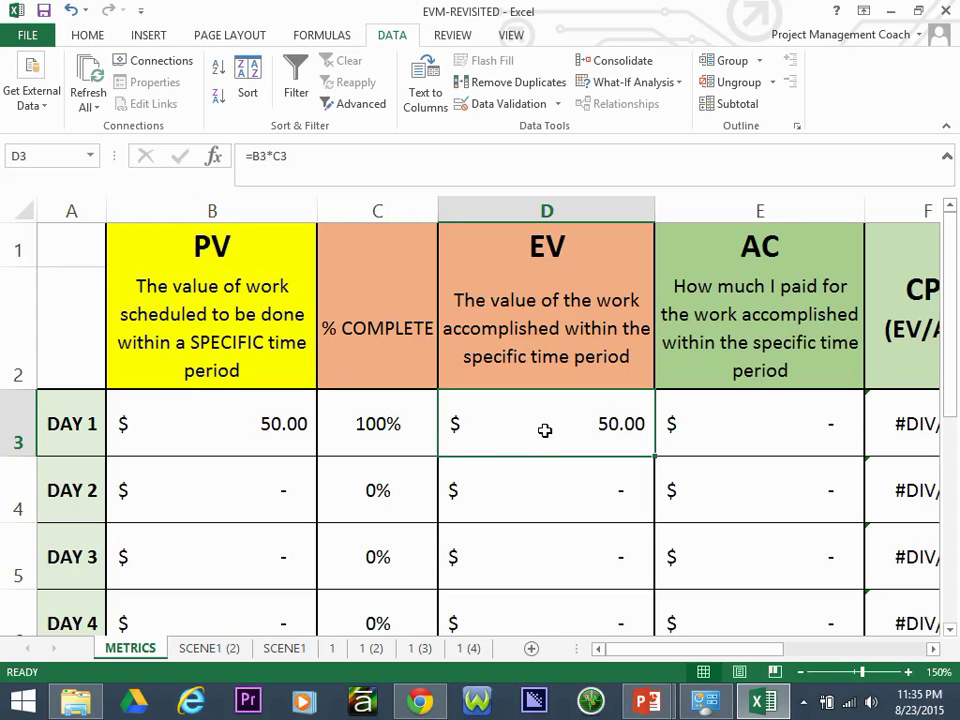
{"action": "left_click", "coordinate": [284, 430]}
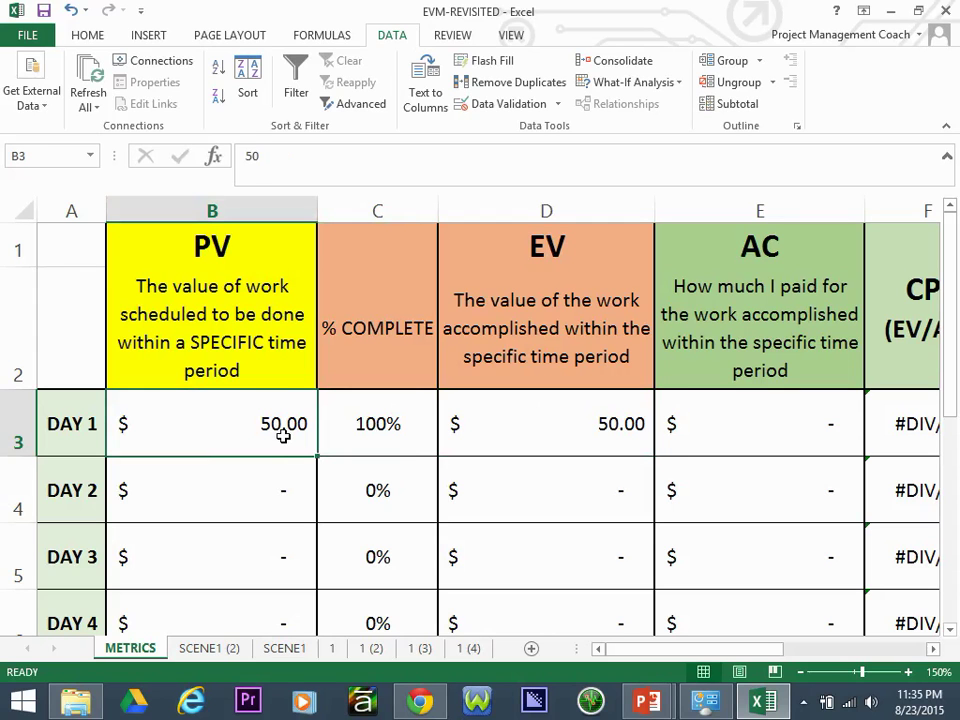
{"action": "left_click", "coordinate": [393, 419]}
{"action": "left_click", "coordinate": [503, 419]}
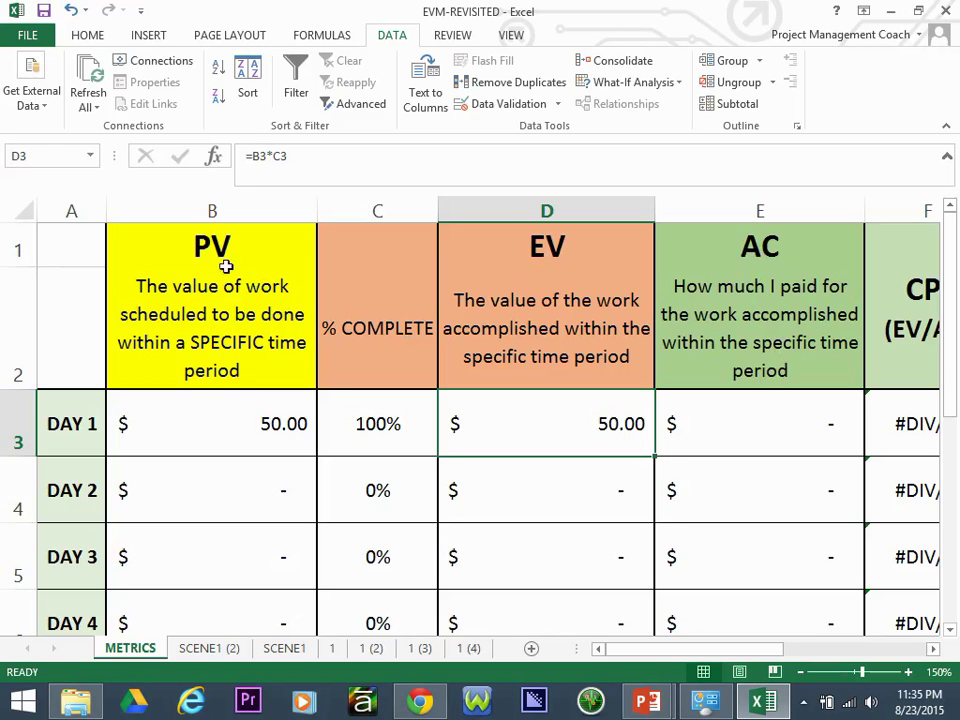
Step: Highlight the PV, EV and AC headings with their definitions one after another, ending on the Day 1 EV cell
{"action": "left_click_drag", "start_coordinate": [208, 253], "coordinate": [223, 339]}
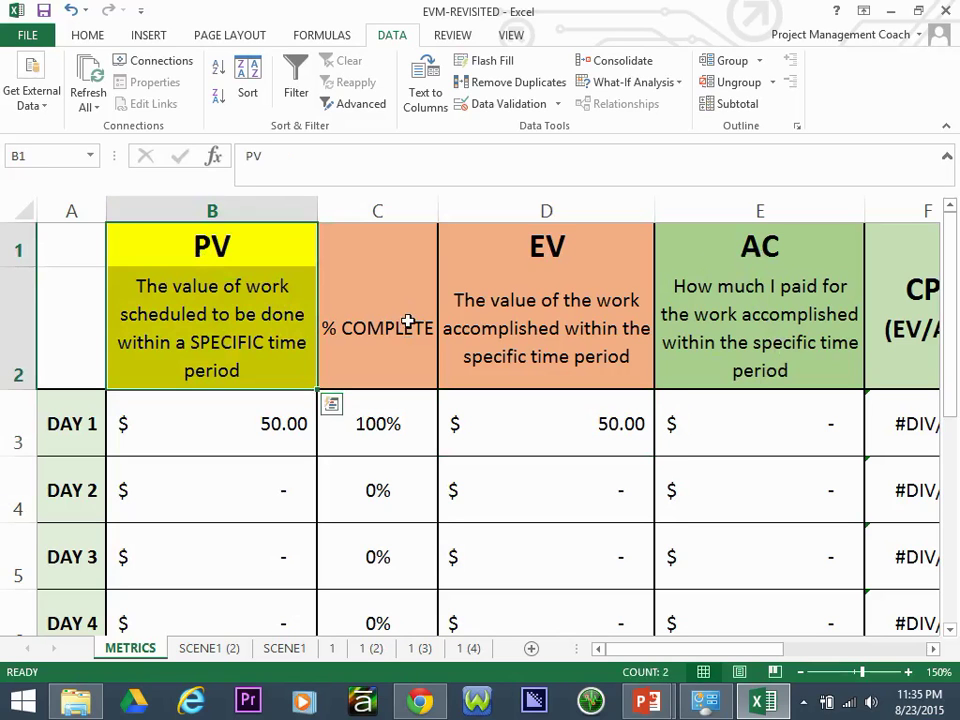
{"action": "left_click", "coordinate": [535, 248]}
{"action": "left_click_drag", "start_coordinate": [535, 248], "coordinate": [542, 349]}
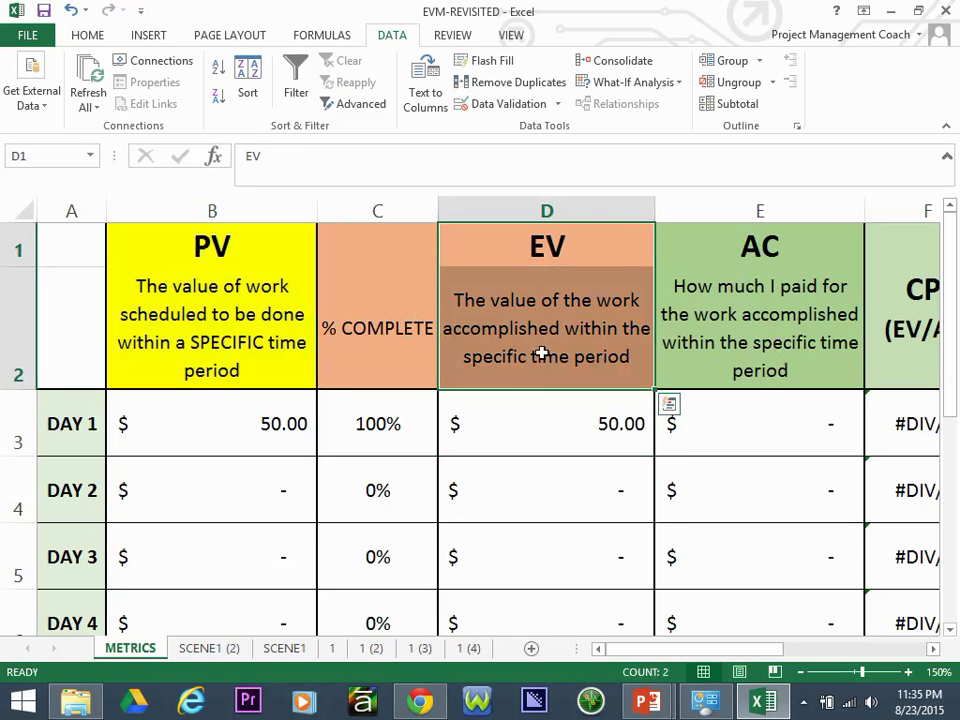
{"action": "left_click_drag", "start_coordinate": [735, 249], "coordinate": [744, 326]}
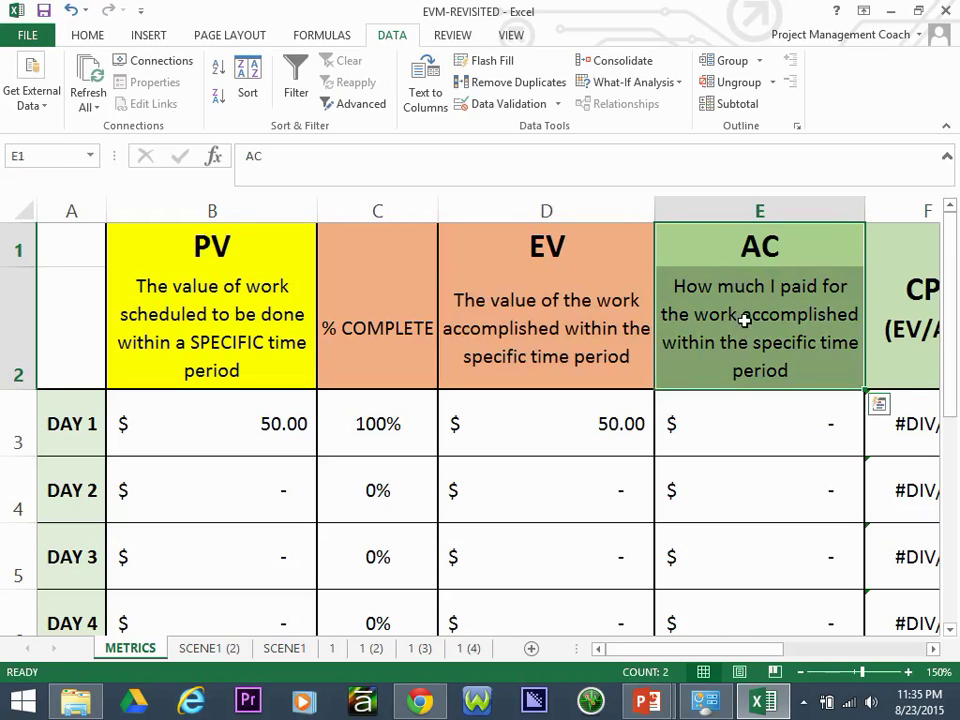
{"action": "left_click", "coordinate": [621, 424]}
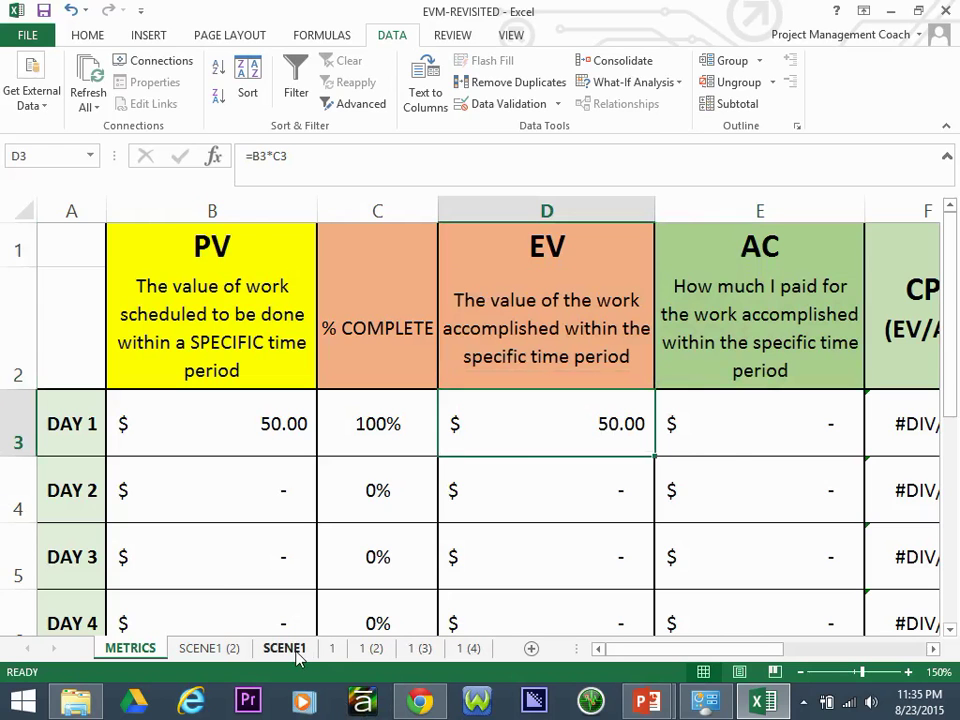
Step: Compare the Day 1 task costs in E3:E4 on the SCENE1 sheet with the task status in E3:E4 on sheet 1
{"action": "left_click", "coordinate": [285, 648]}
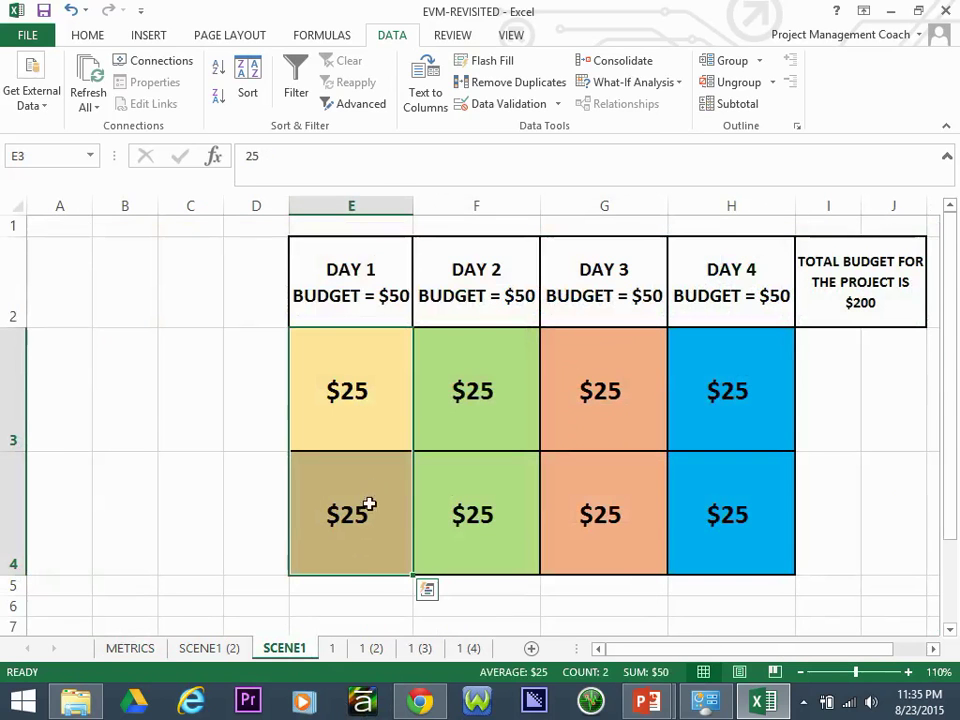
{"action": "left_click_drag", "start_coordinate": [343, 398], "coordinate": [352, 500]}
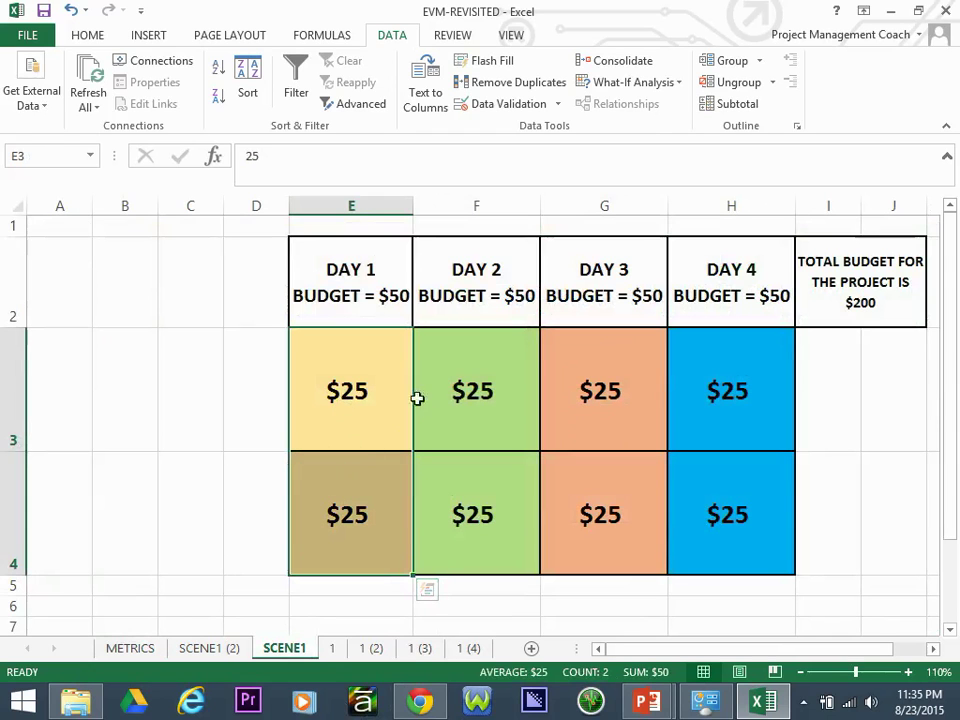
{"action": "left_click", "coordinate": [343, 390]}
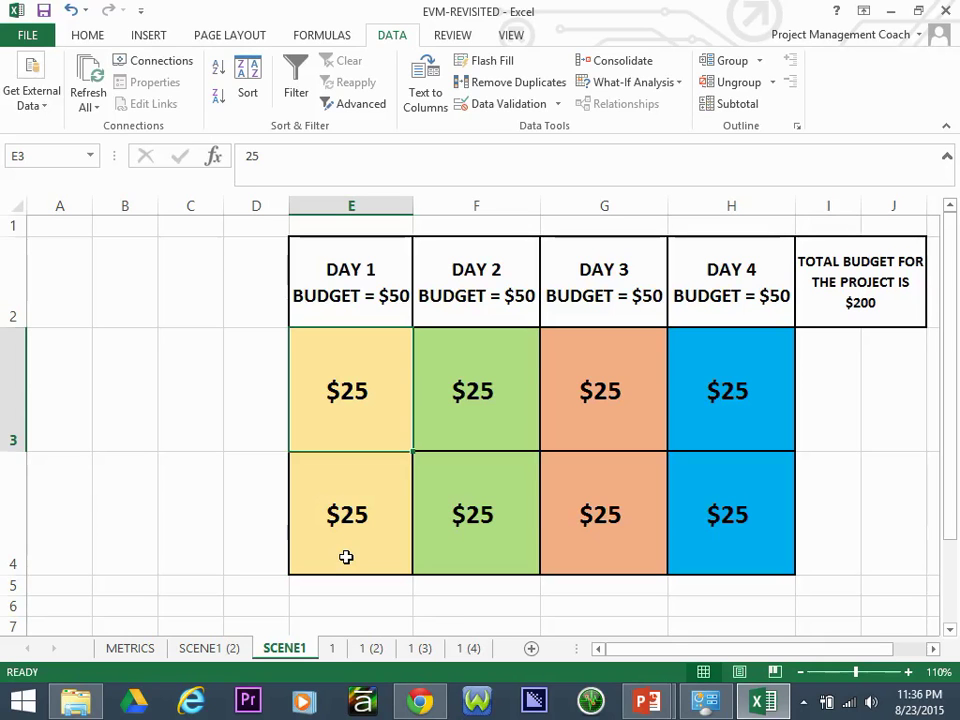
{"action": "left_click", "coordinate": [333, 648]}
{"action": "left_click_drag", "start_coordinate": [347, 428], "coordinate": [343, 542]}
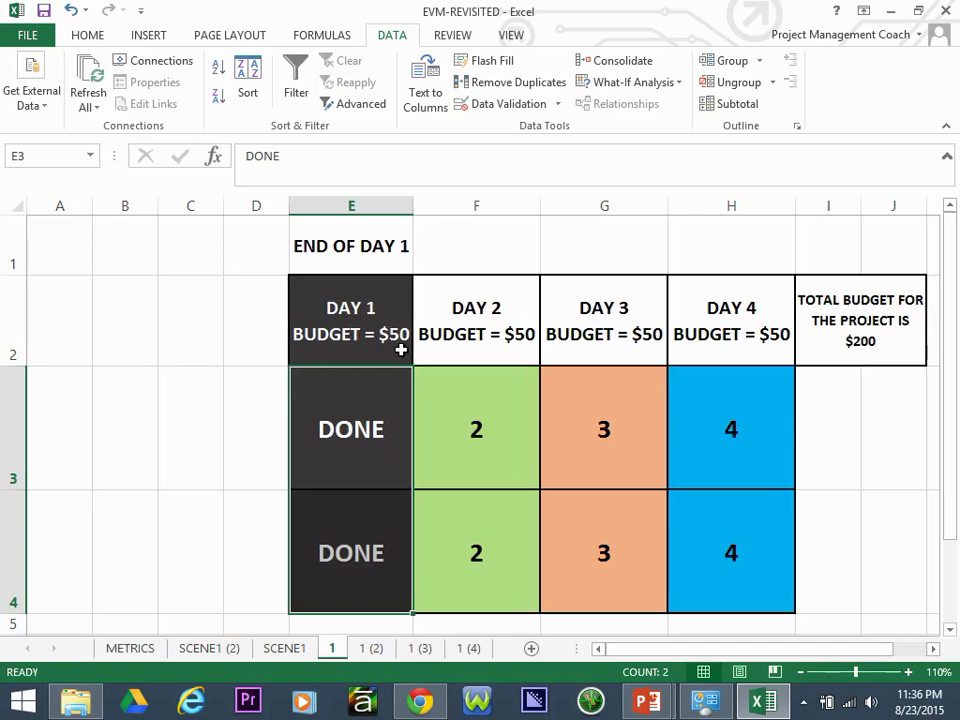
Step: Set the Day 1 AC value to 61 in cell E3 of the METRICS sheet
{"action": "left_click", "coordinate": [132, 649]}
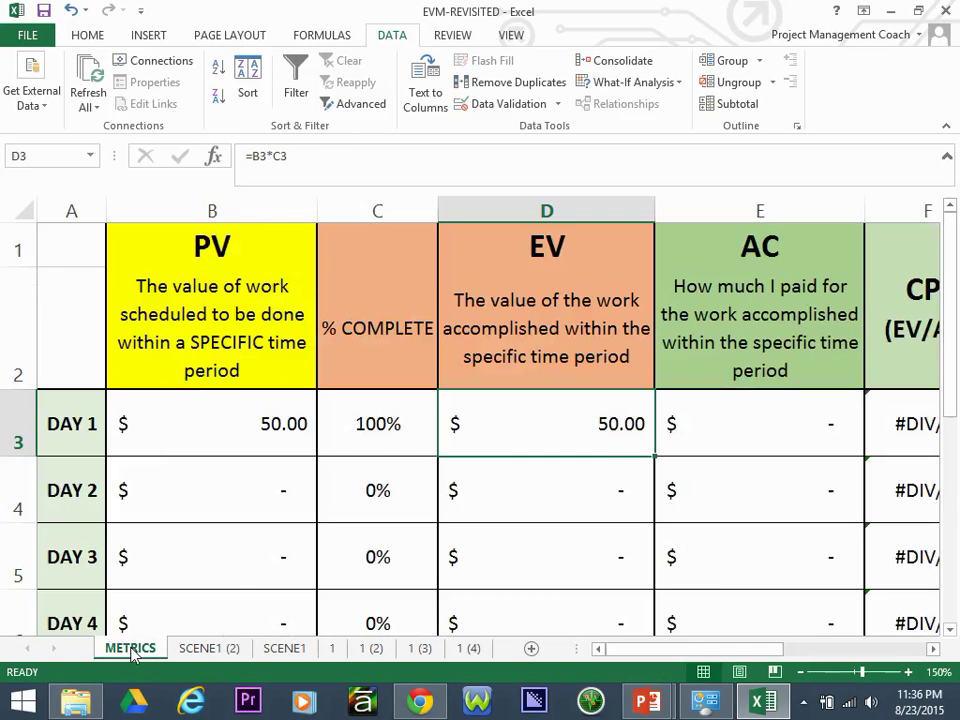
{"action": "left_click", "coordinate": [705, 423]}
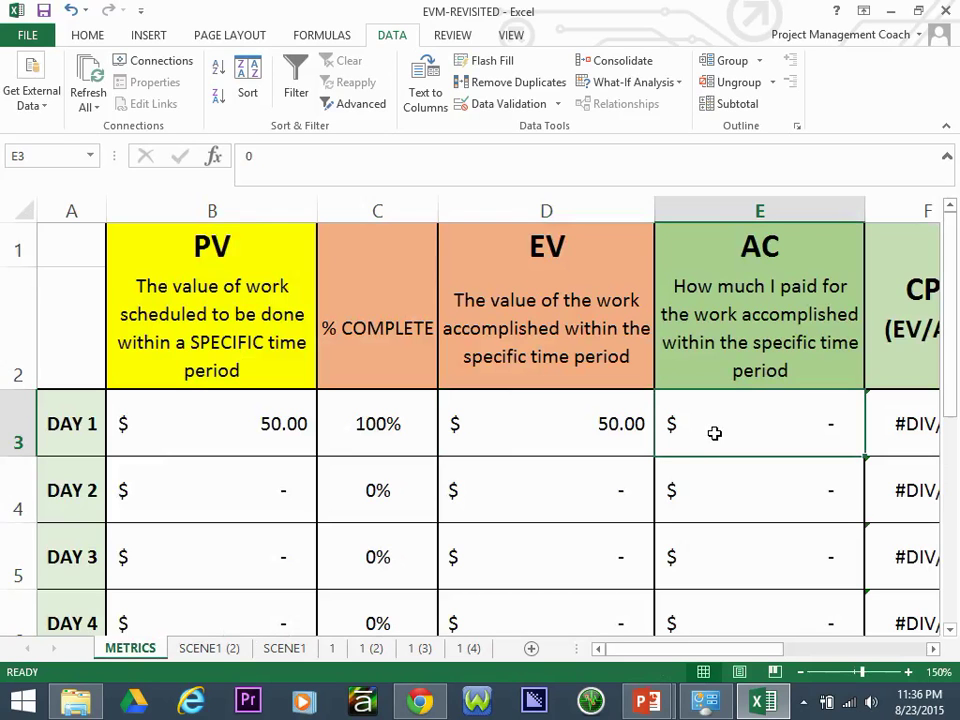
{"action": "type", "text": "6"}
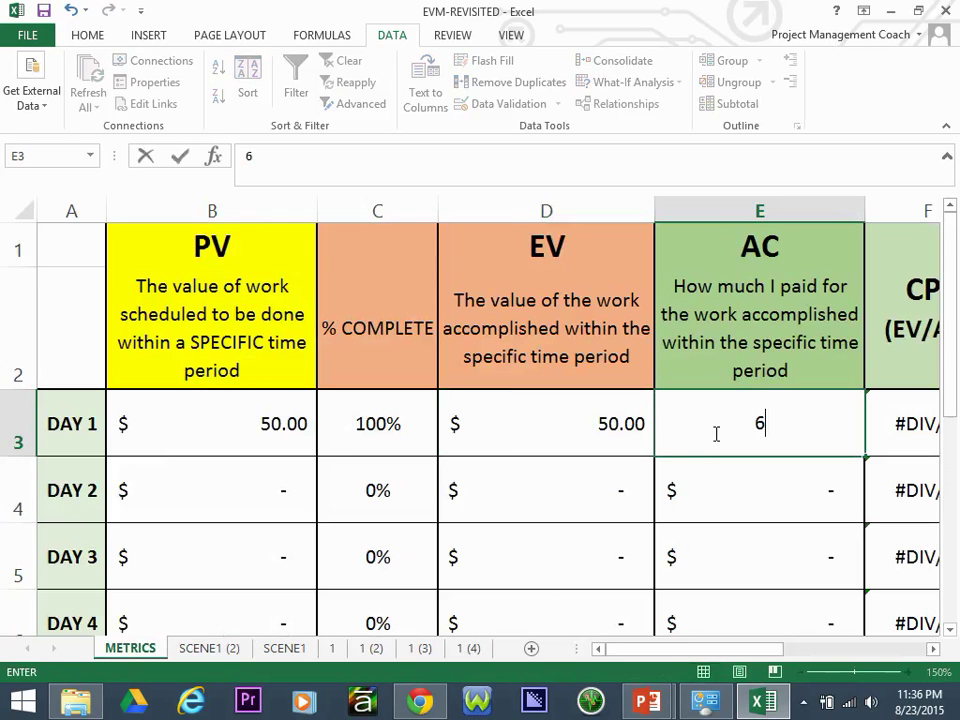
{"action": "type", "text": "1"}
{"action": "key", "text": "Return"}
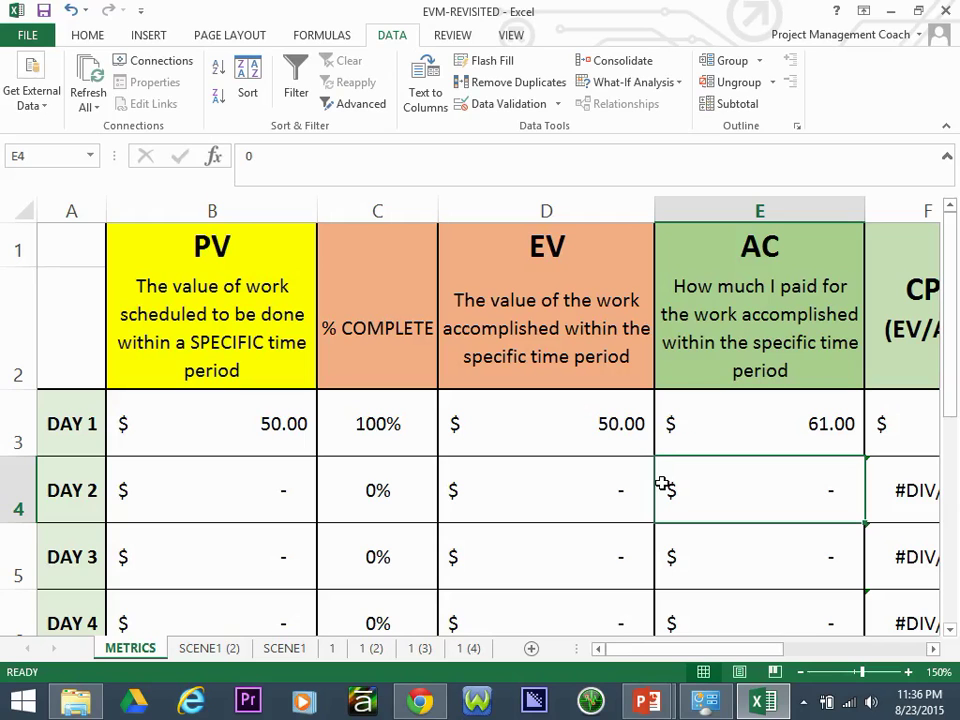
Step: Review the PV heading and the Day 1 row's PV, % COMPLETE, EV and AC cells in turn
{"action": "left_click", "coordinate": [228, 243]}
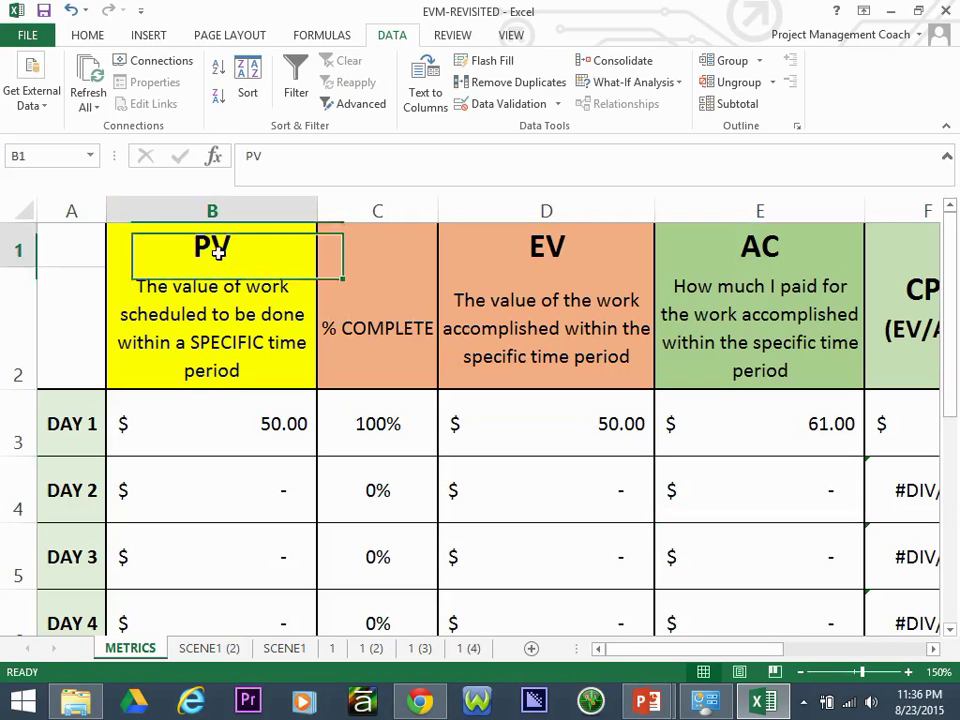
{"action": "left_click", "coordinate": [241, 429]}
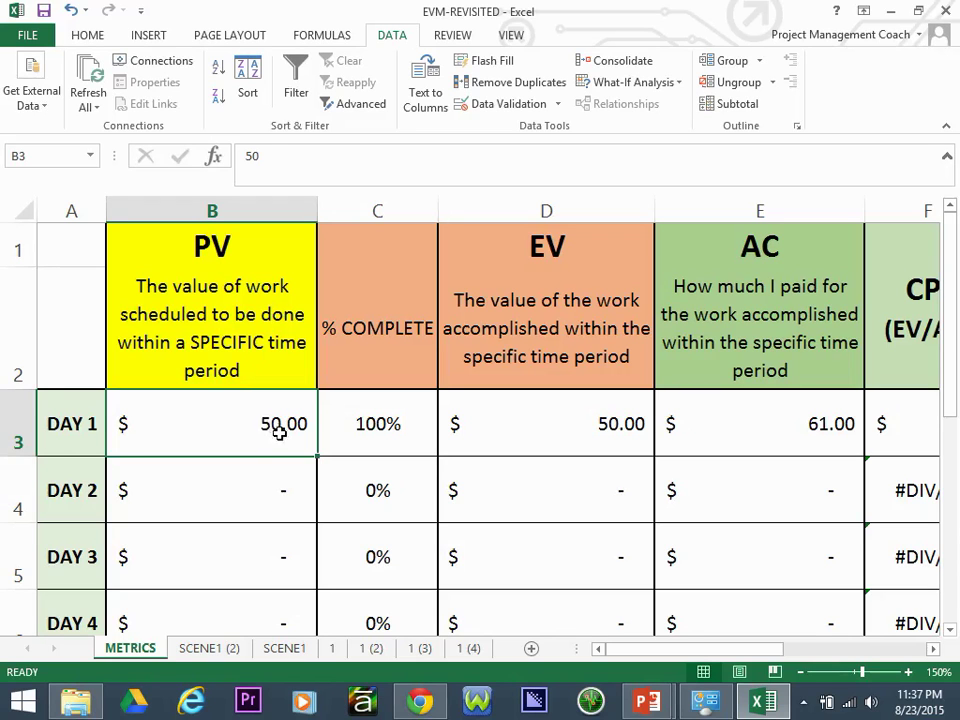
{"action": "left_click", "coordinate": [88, 426]}
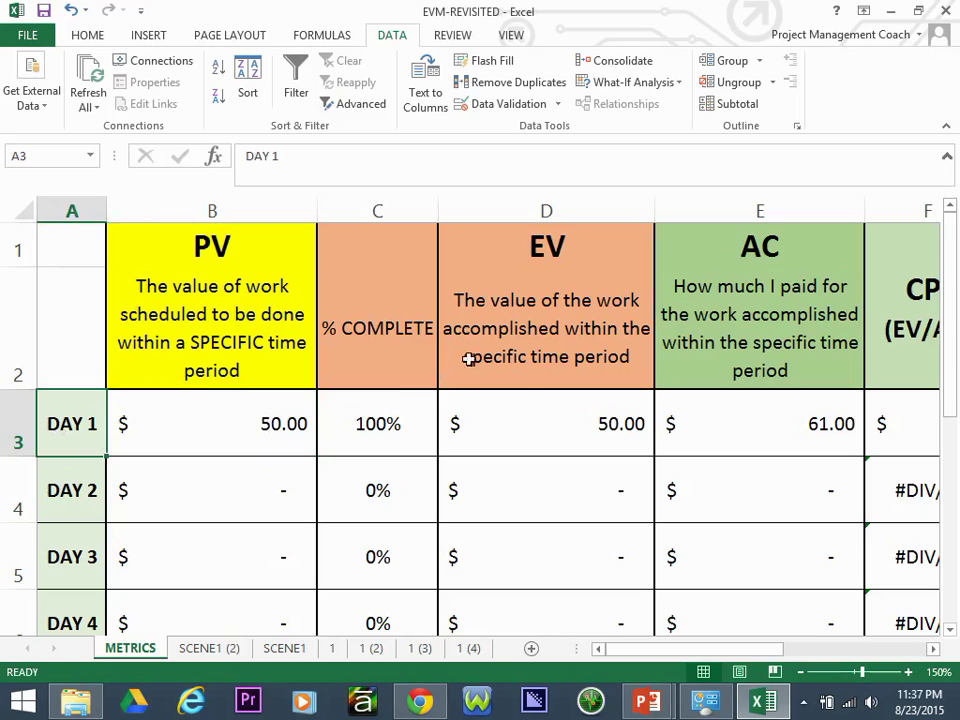
{"action": "left_click", "coordinate": [386, 426]}
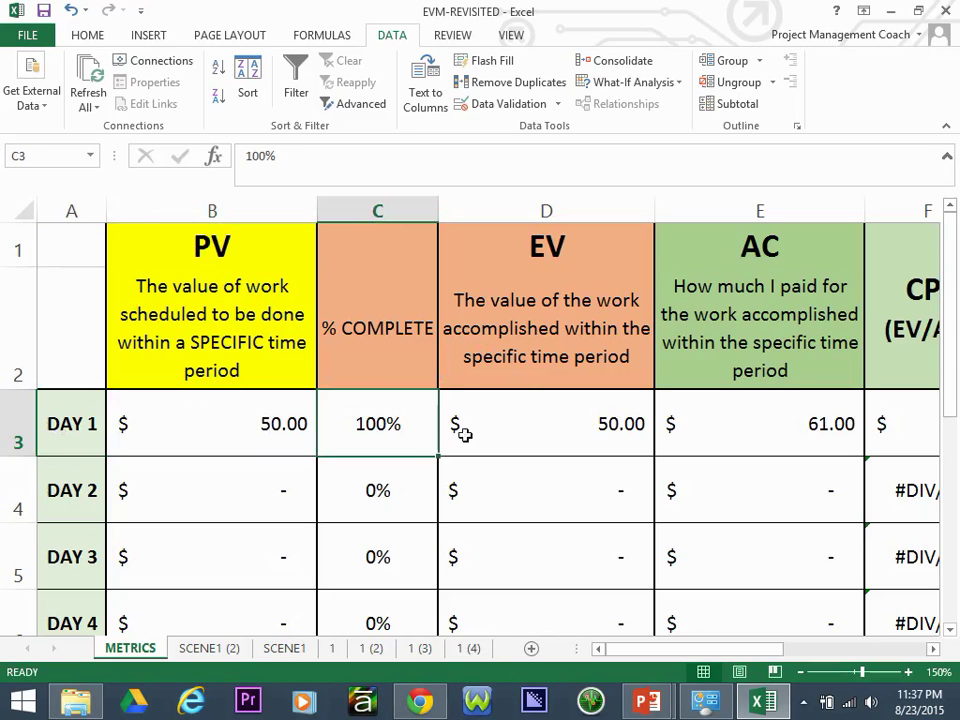
{"action": "left_click", "coordinate": [521, 426]}
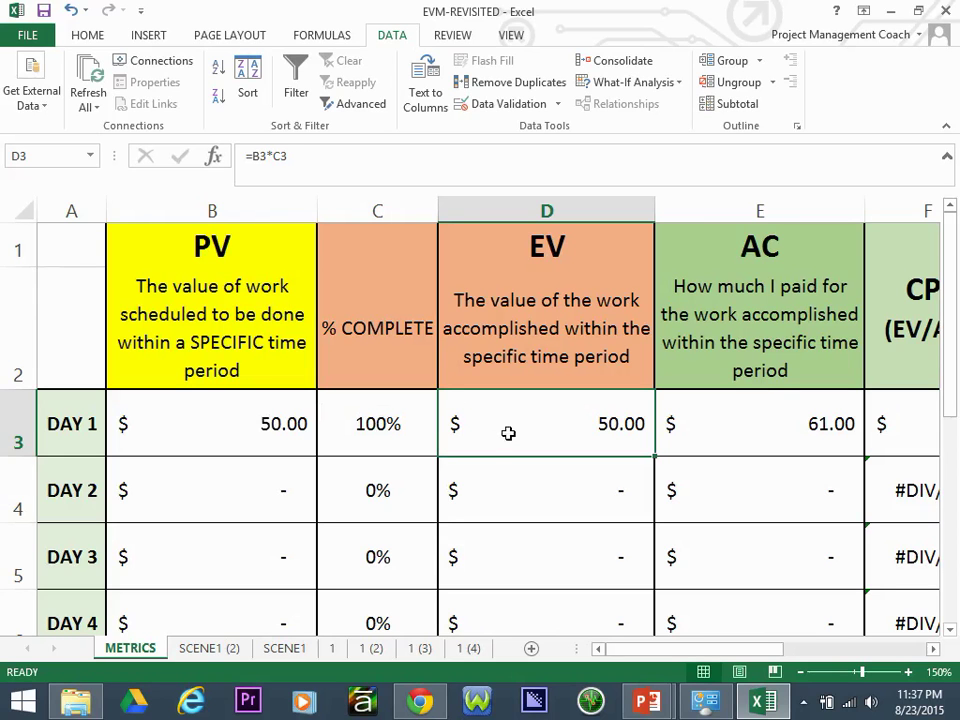
{"action": "left_click", "coordinate": [726, 432]}
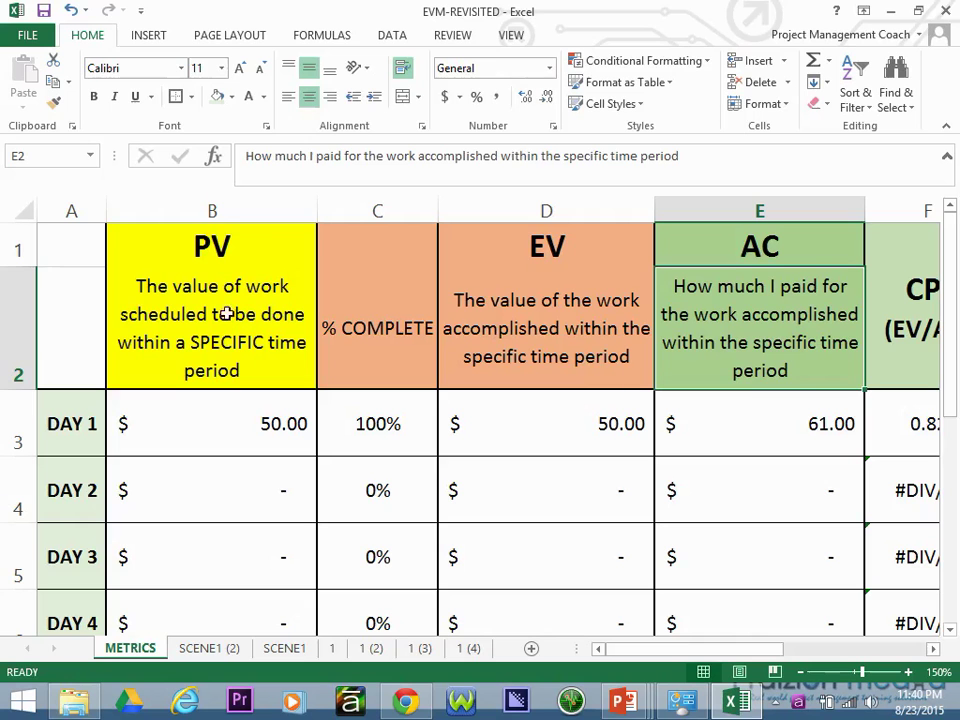
Step: Highlight the PV to AC headings in B1:E2 and bring the CPI, SPI, CV and SV columns into enlarged view
{"action": "left_click_drag", "start_coordinate": [199, 253], "coordinate": [730, 340]}
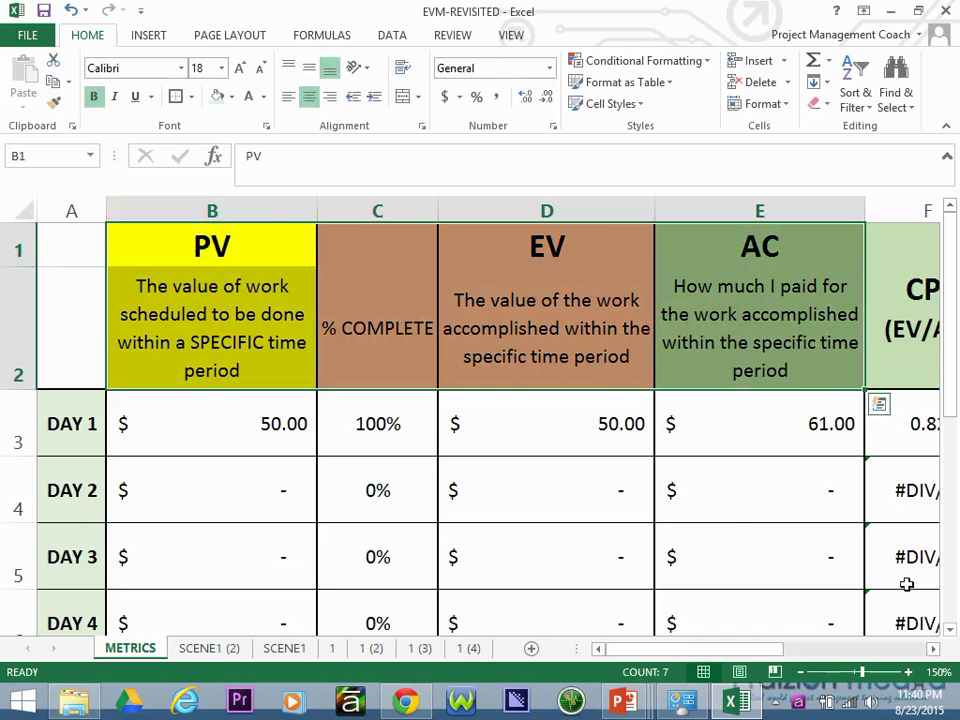
{"action": "left_click", "coordinate": [933, 649]}
{"action": "left_click", "coordinate": [933, 649]}
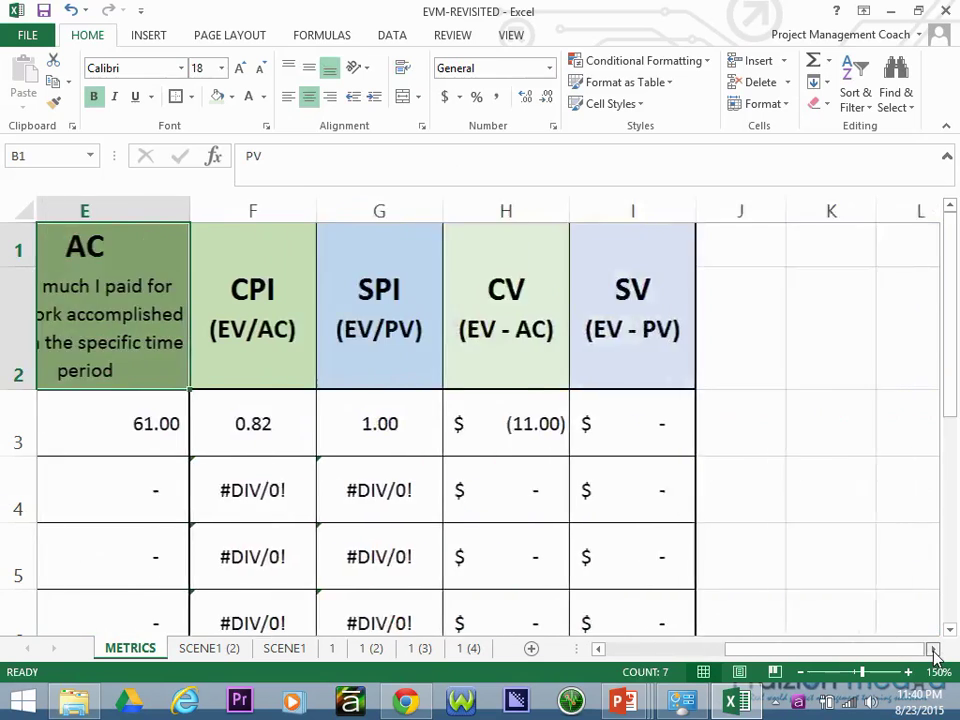
{"action": "left_click", "coordinate": [908, 673]}
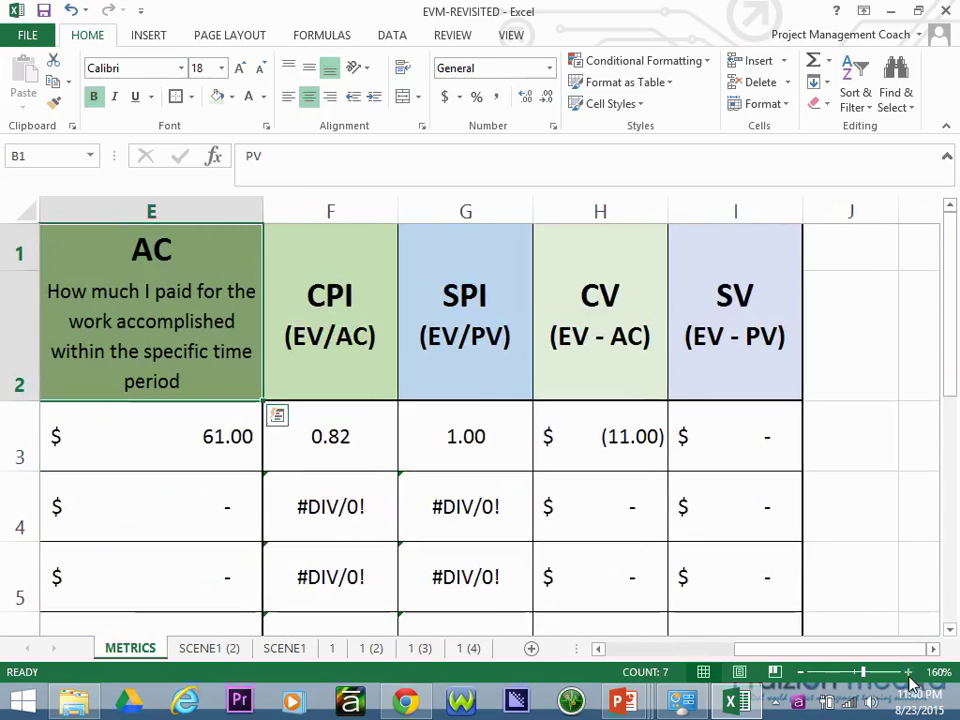
Step: Enlarge the CPI, SPI, CV and SV columns to 180% and switch to the PowerPoint slide with the EV formulas
{"action": "left_click", "coordinate": [908, 673]}
{"action": "left_click", "coordinate": [908, 673]}
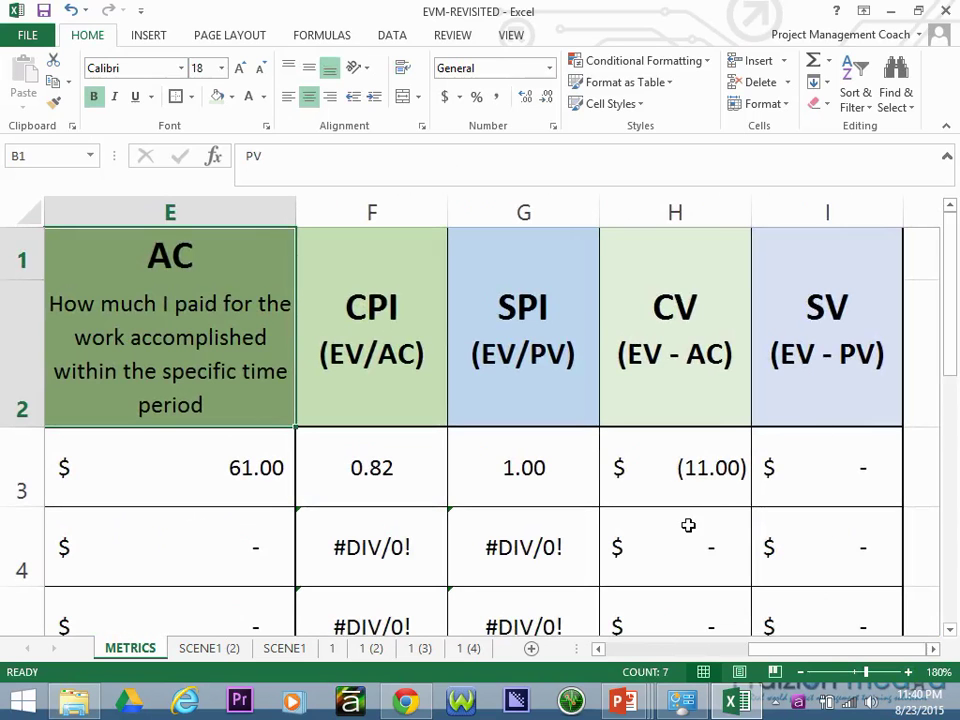
{"action": "left_click", "coordinate": [890, 12]}
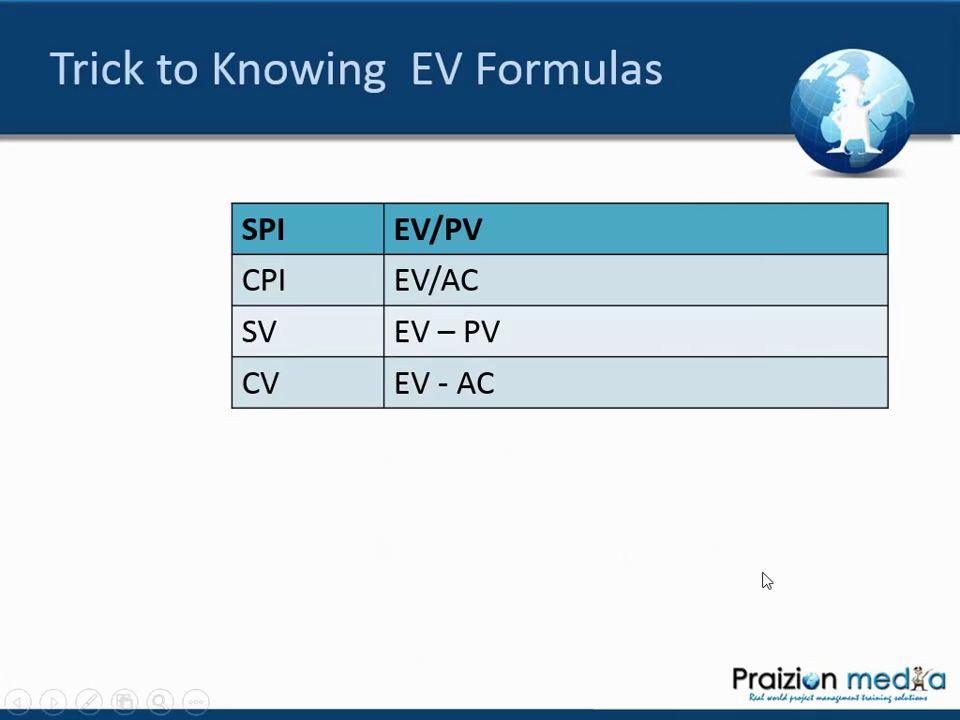
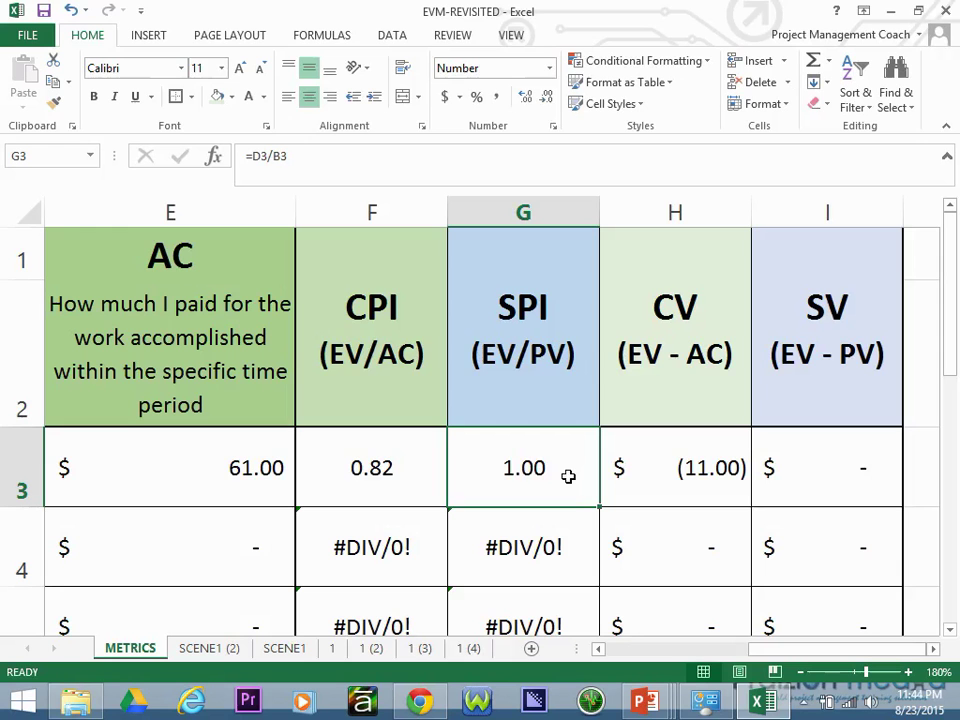
Step: Review the Day 1 row's PV, EV and AC cells that feed the performance metrics on the METRICS sheet
{"action": "key", "text": "Left"}
{"action": "key", "text": "Home"}
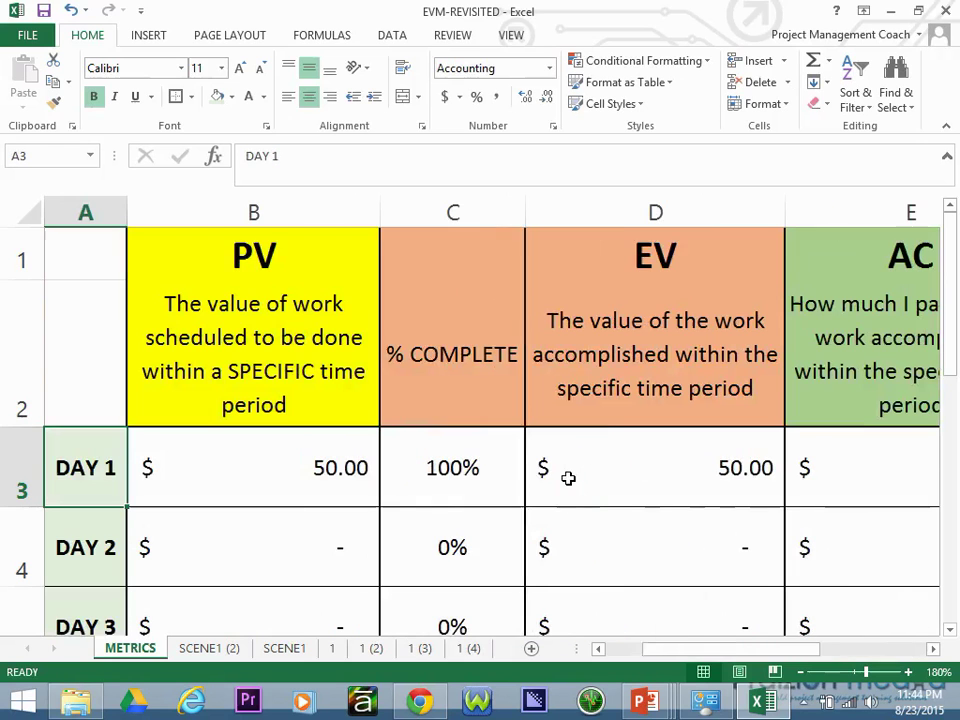
{"action": "left_click", "coordinate": [654, 448]}
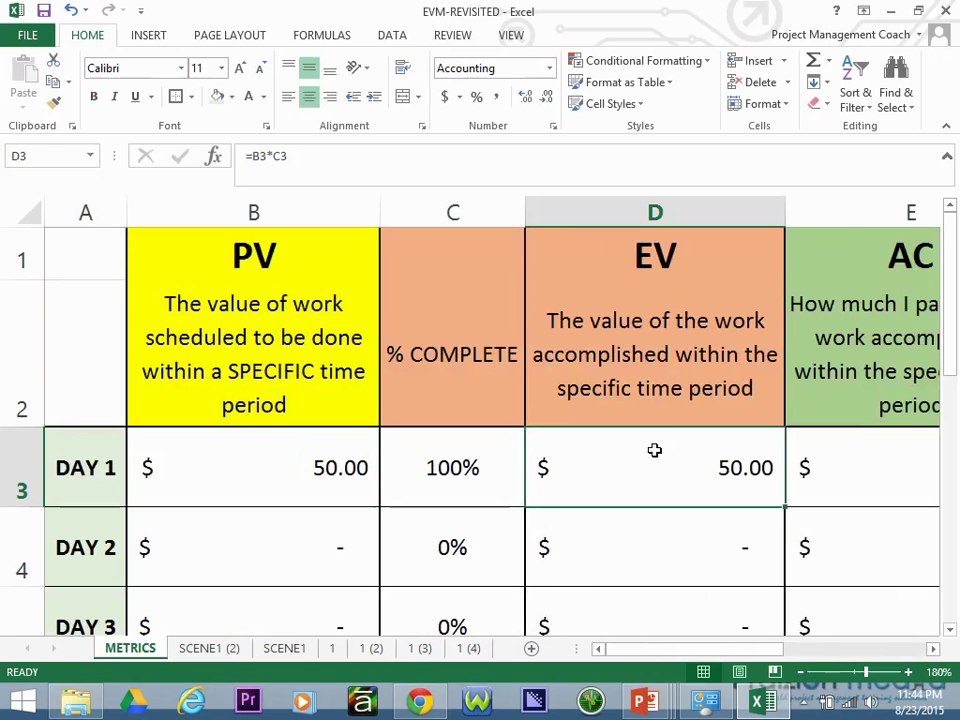
{"action": "left_click", "coordinate": [312, 466]}
{"action": "key", "text": "Right"}
{"action": "key", "text": "Right"}
{"action": "key", "text": "Right"}
{"action": "key", "text": "Right"}
{"action": "key", "text": "Right"}
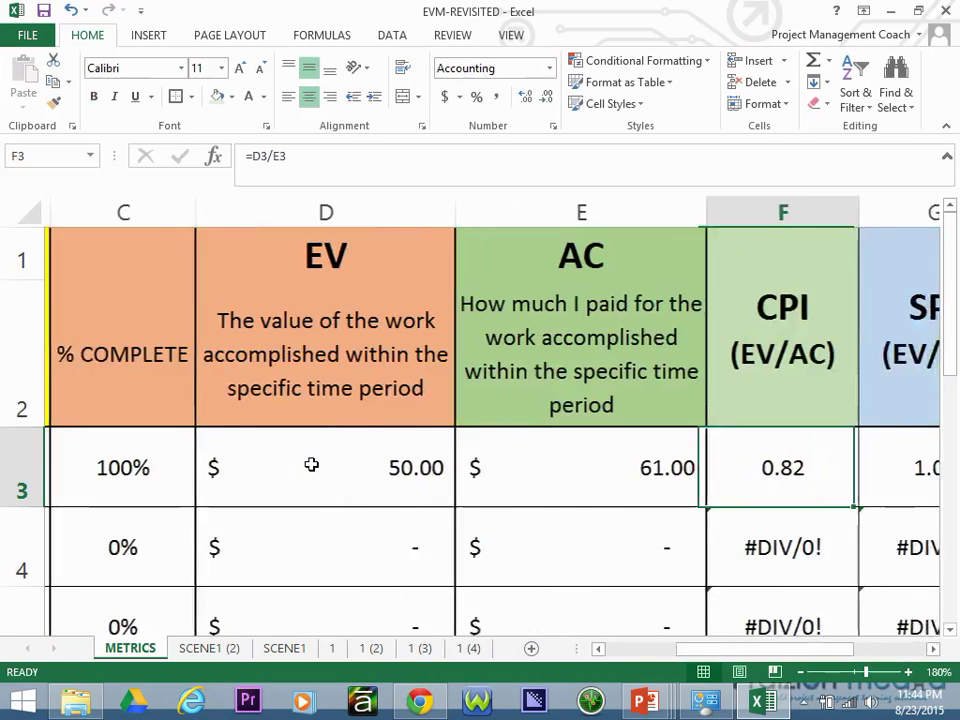
{"action": "left_click", "coordinate": [389, 447]}
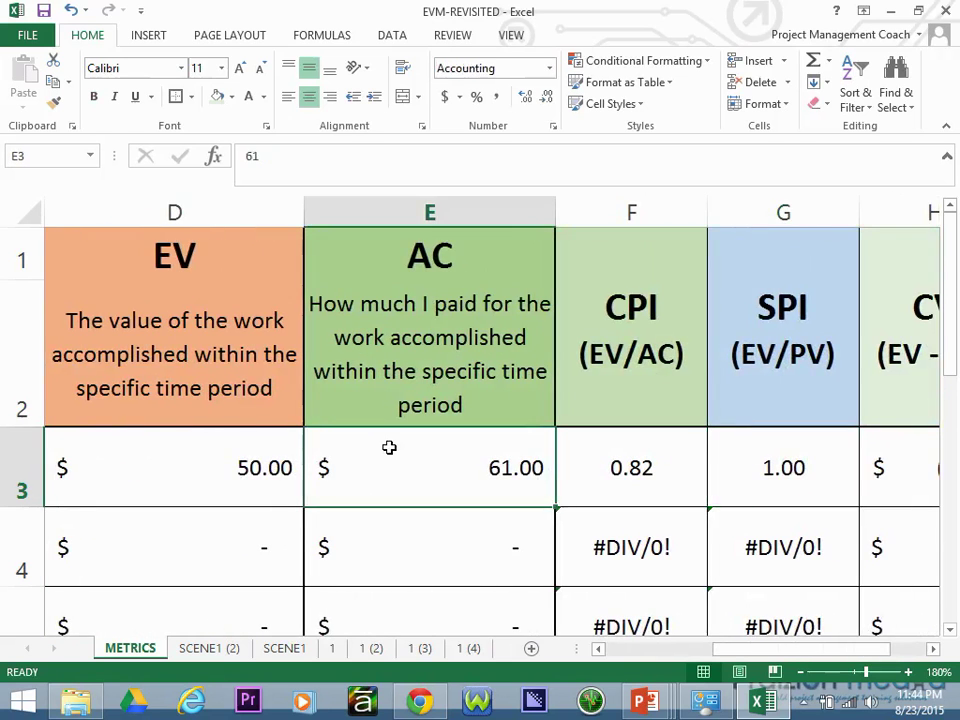
Step: Review the Day 1 CPI, SPI, CV and SV cells in turn
{"action": "key", "text": "Right"}
{"action": "key", "text": "Right"}
{"action": "key", "text": "Right"}
{"action": "key", "text": "Right"}
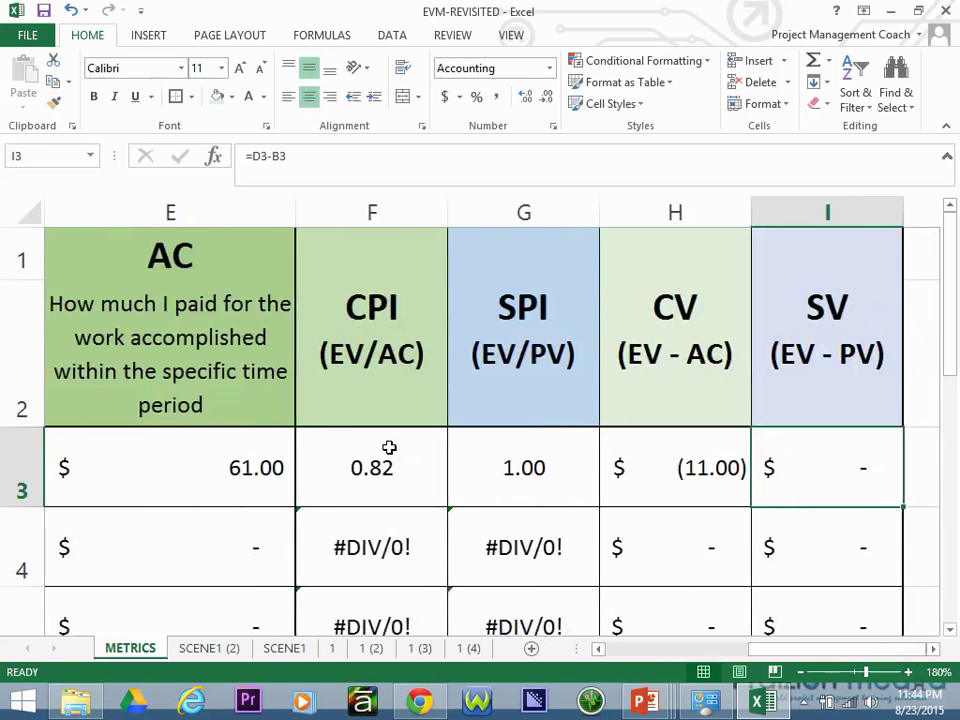
{"action": "key", "text": "Right"}
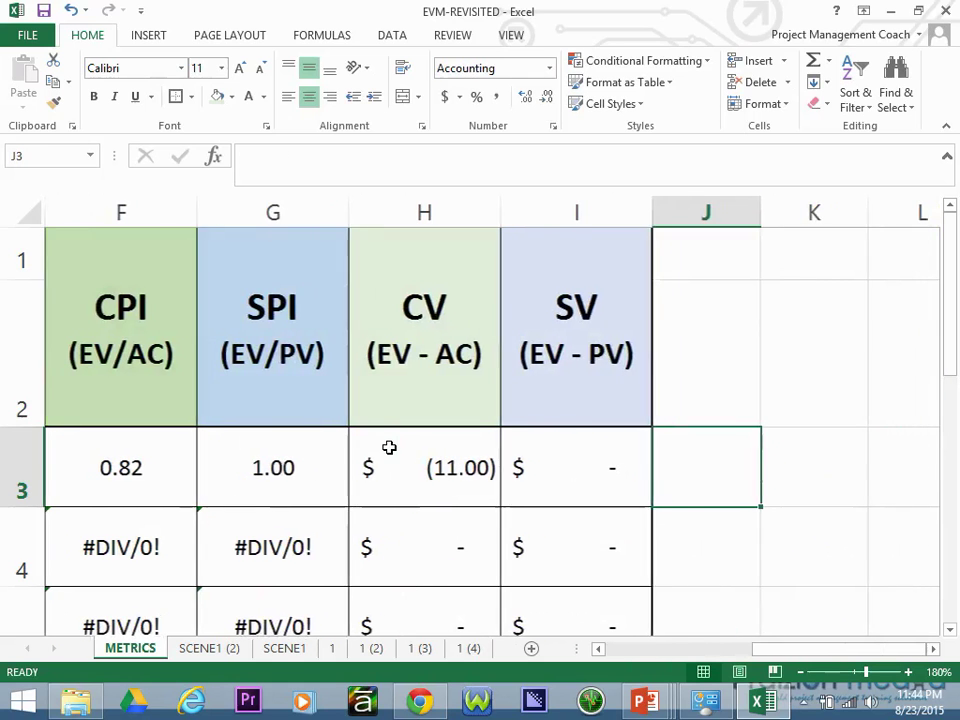
Step: Re-enter the Day 1 SV formula in cell I3 as EV minus PV, =D3-B3
{"action": "left_click", "coordinate": [563, 468]}
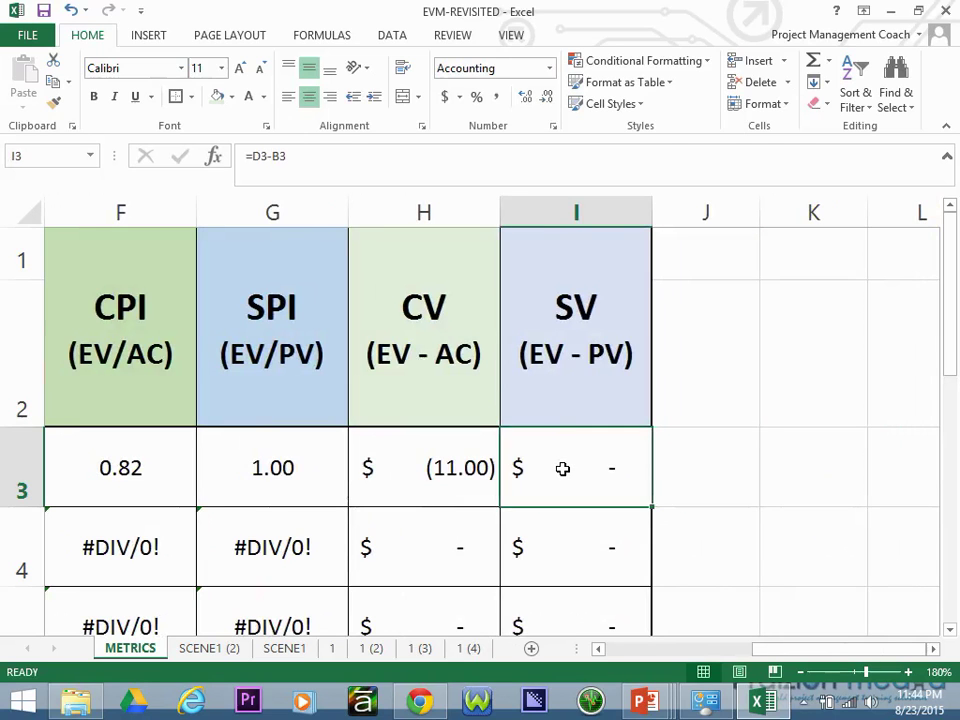
{"action": "type", "text": "="}
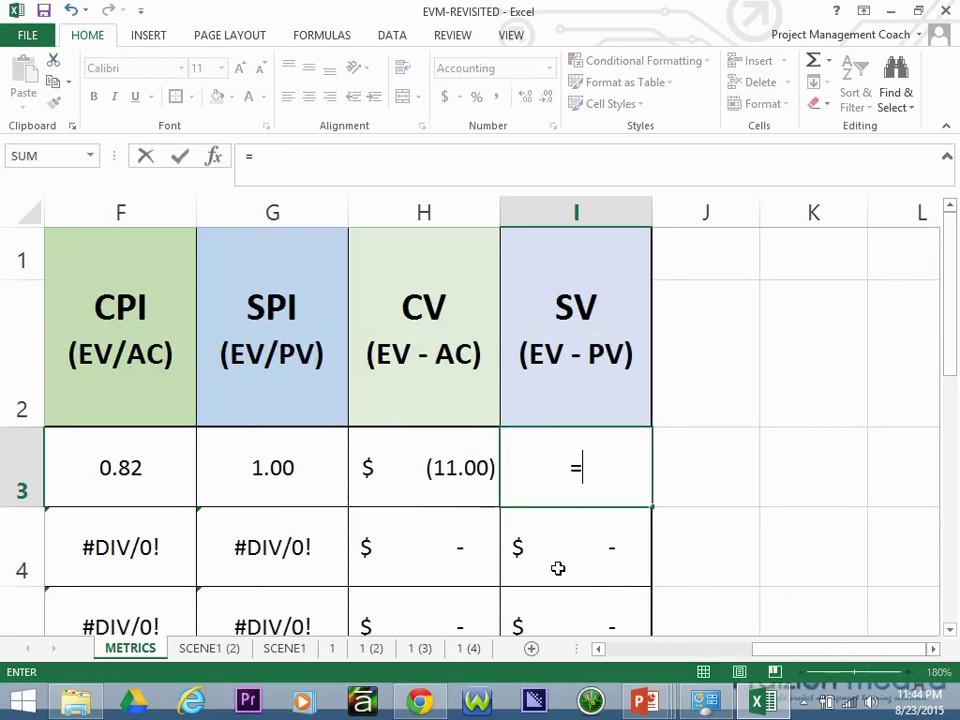
{"action": "left_click", "coordinate": [600, 649]}
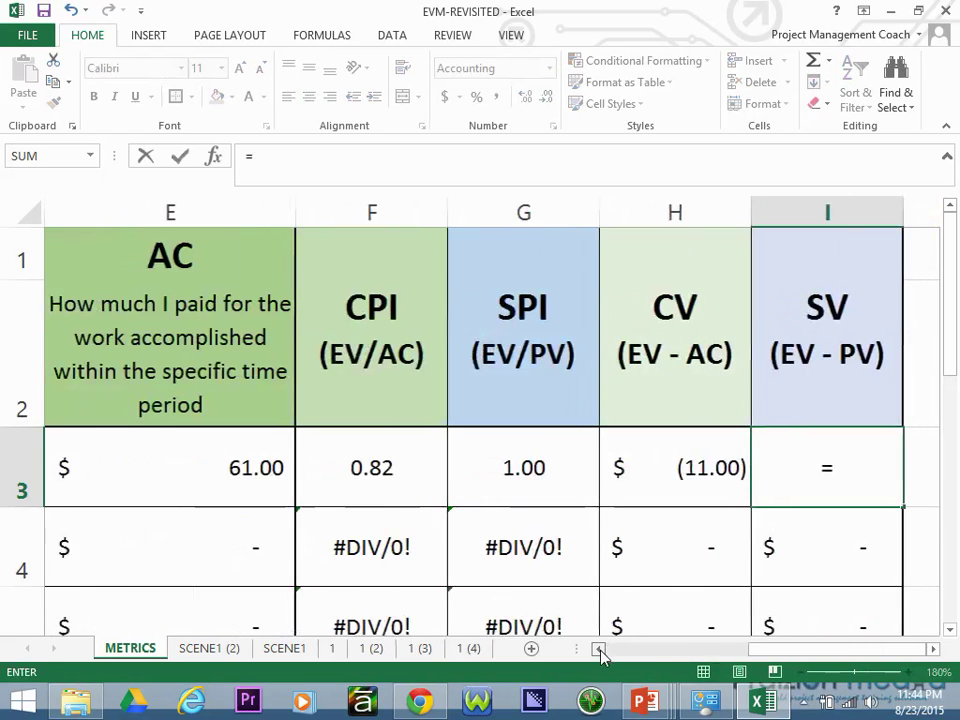
{"action": "left_click", "coordinate": [628, 471]}
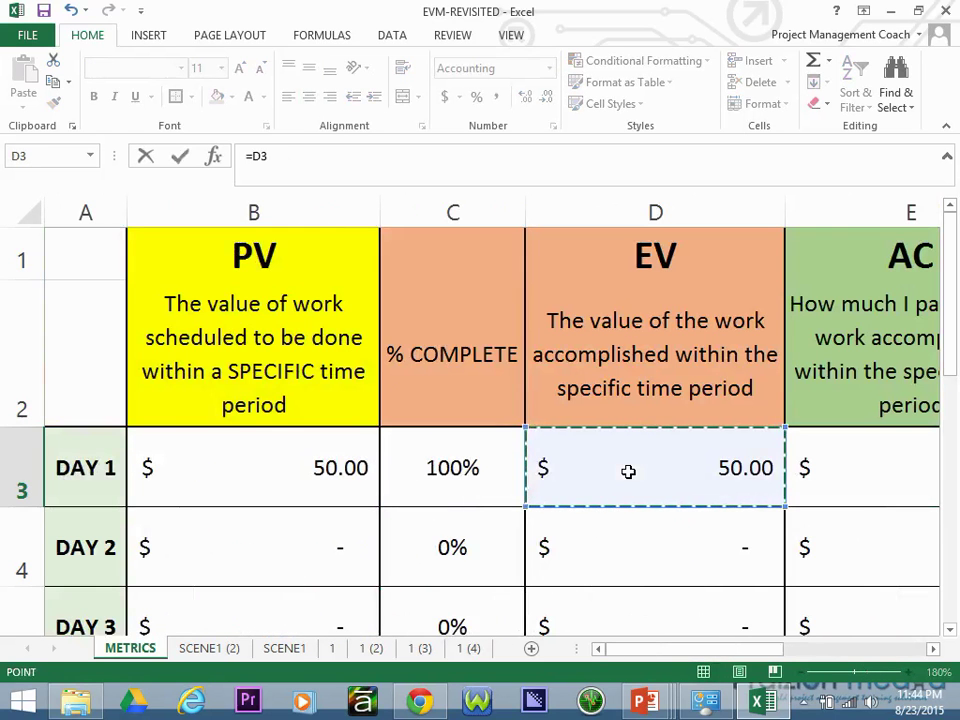
{"action": "type", "text": "-"}
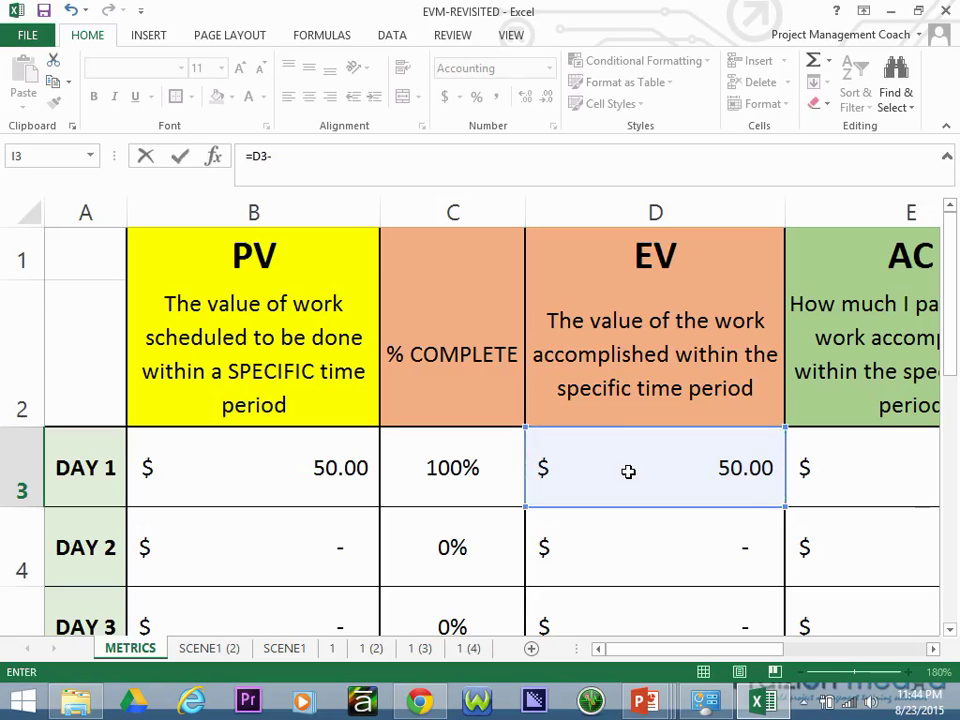
{"action": "left_click", "coordinate": [347, 467]}
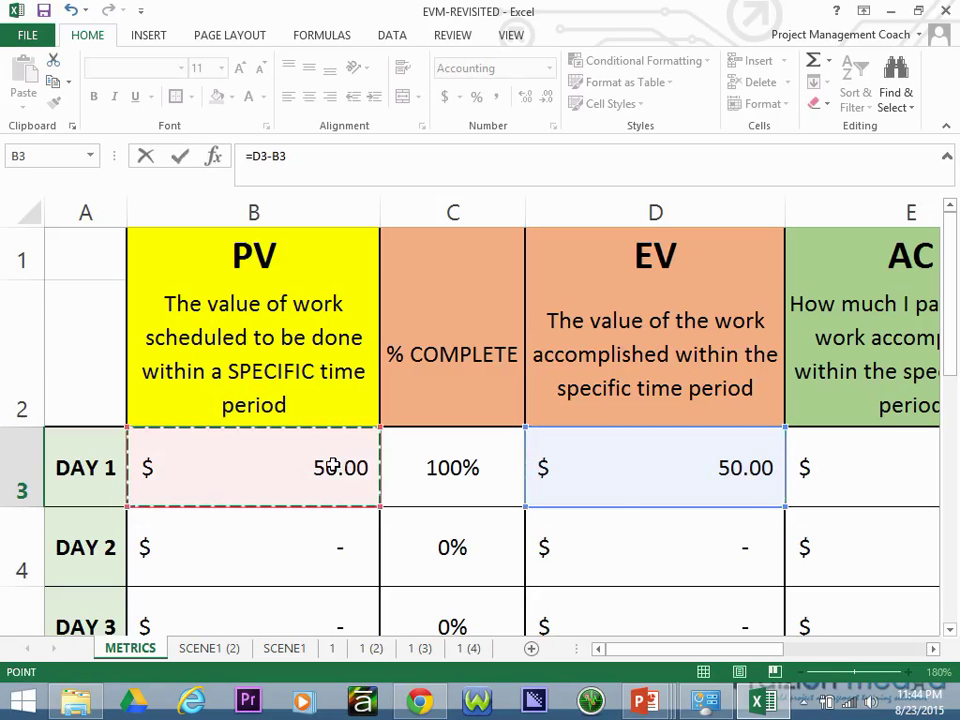
{"action": "key", "text": "Return"}
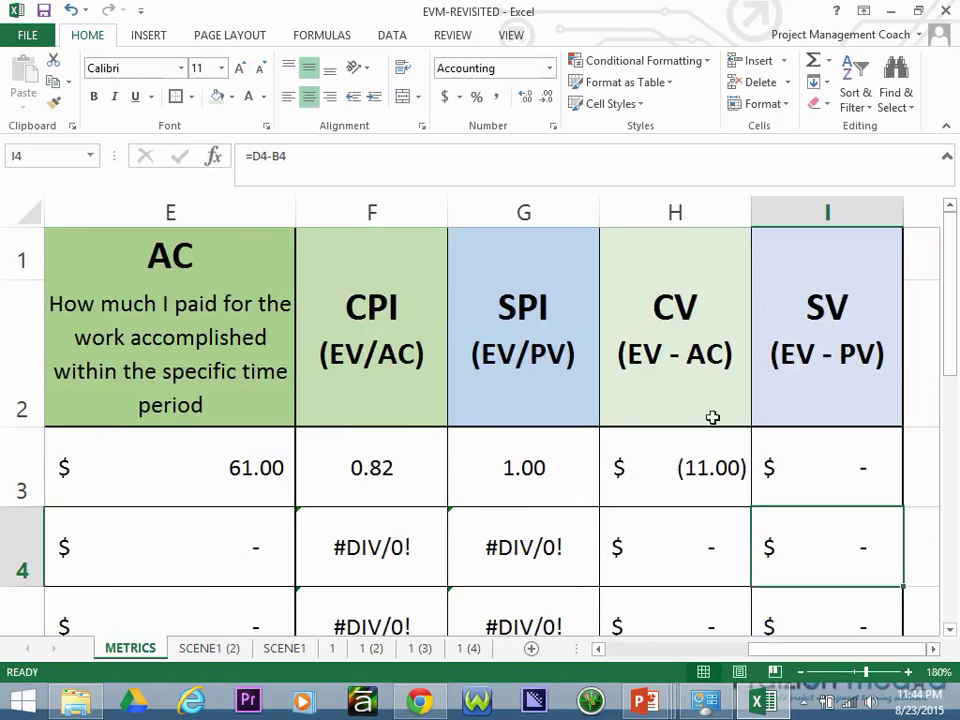
Step: Adjust the decimal places of the Day 1 SV cell I3 and enter 0 in it
{"action": "left_click", "coordinate": [850, 471]}
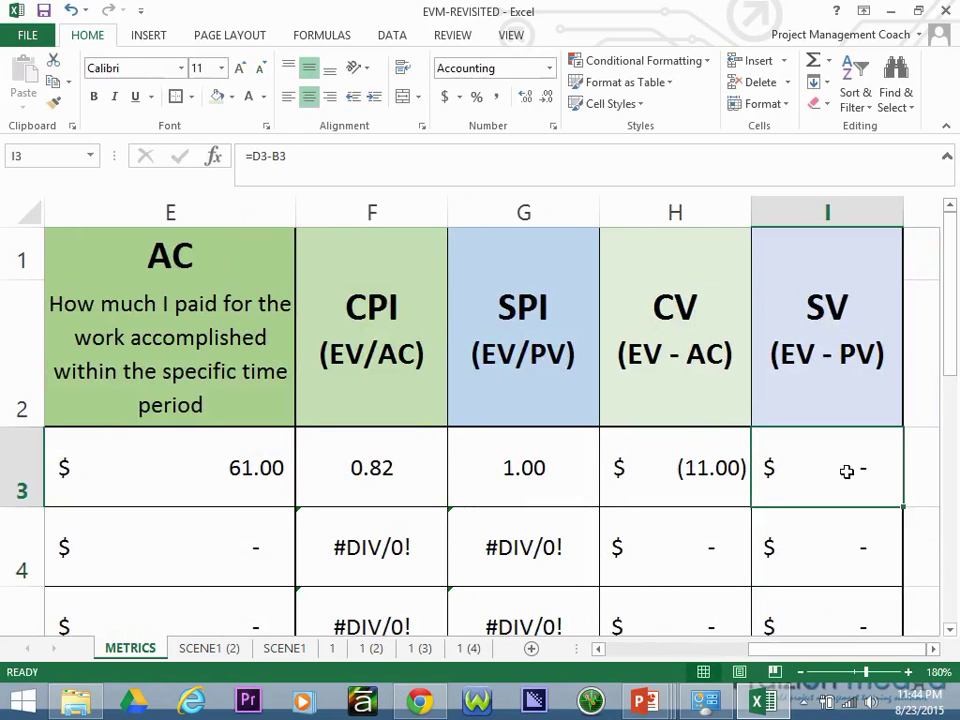
{"action": "left_click", "coordinate": [545, 100]}
{"action": "left_click", "coordinate": [528, 104]}
{"action": "type", "text": "0"}
{"action": "key", "text": "Return"}
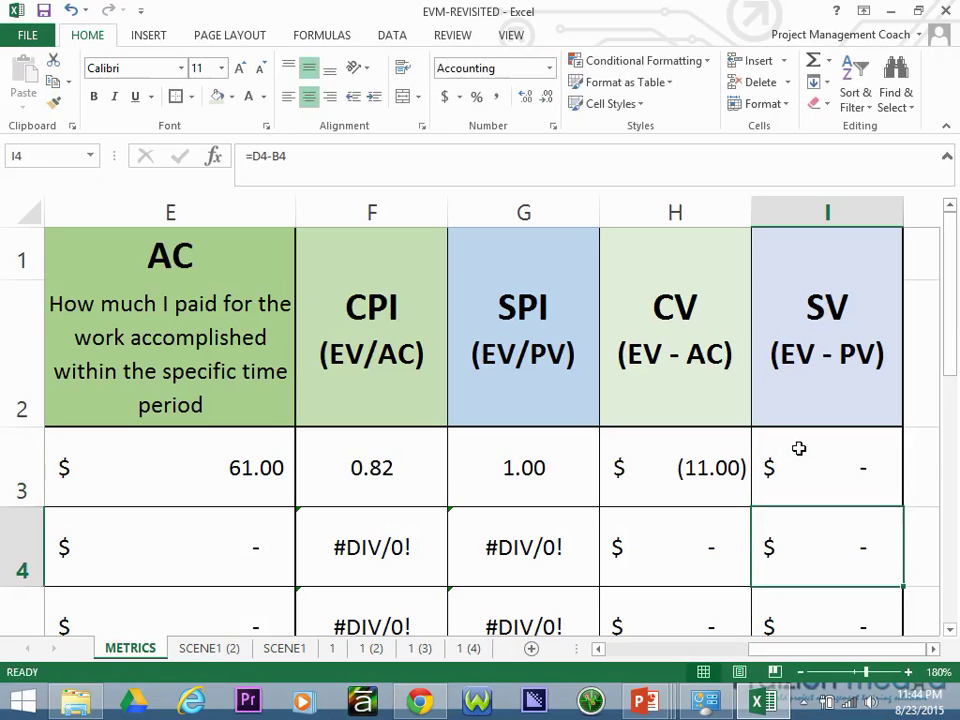
Step: Select the Day 2 PV cell B4 on the METRICS sheet
{"action": "key", "text": "Left"}
{"action": "key", "text": "Left"}
{"action": "key", "text": "Left"}
{"action": "key", "text": "Left"}
{"action": "key", "text": "Left"}
{"action": "key", "text": "Left"}
{"action": "key", "text": "Left"}
{"action": "key", "text": "Left"}
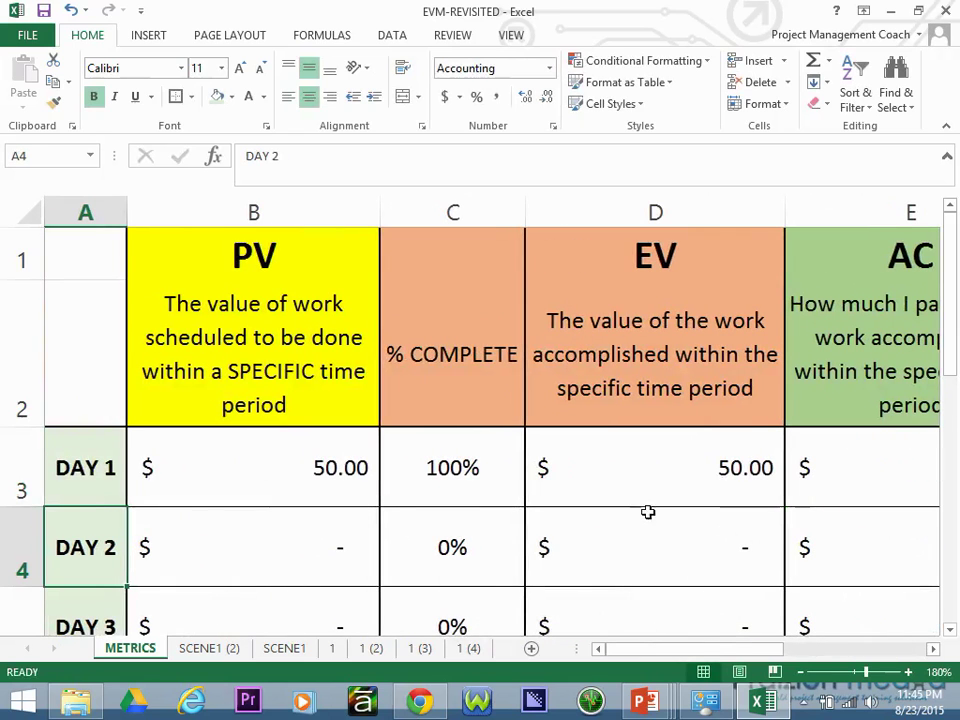
{"action": "left_click", "coordinate": [308, 531]}
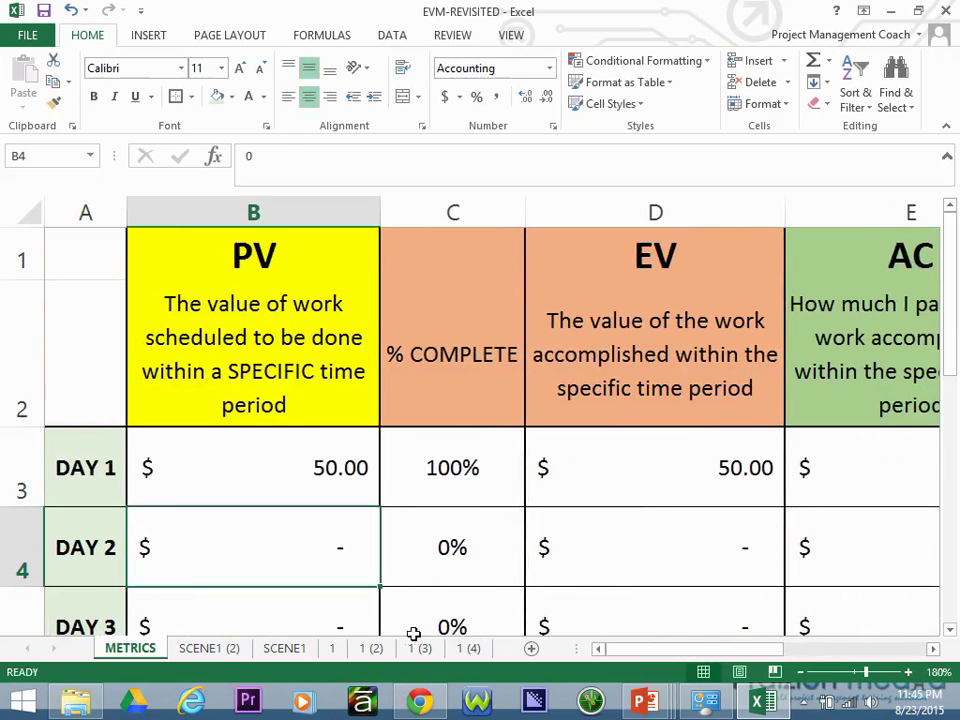
Step: Review the Day 2 budget heading and the task status in F2:F4 on sheet 1 (2)
{"action": "left_click", "coordinate": [373, 650]}
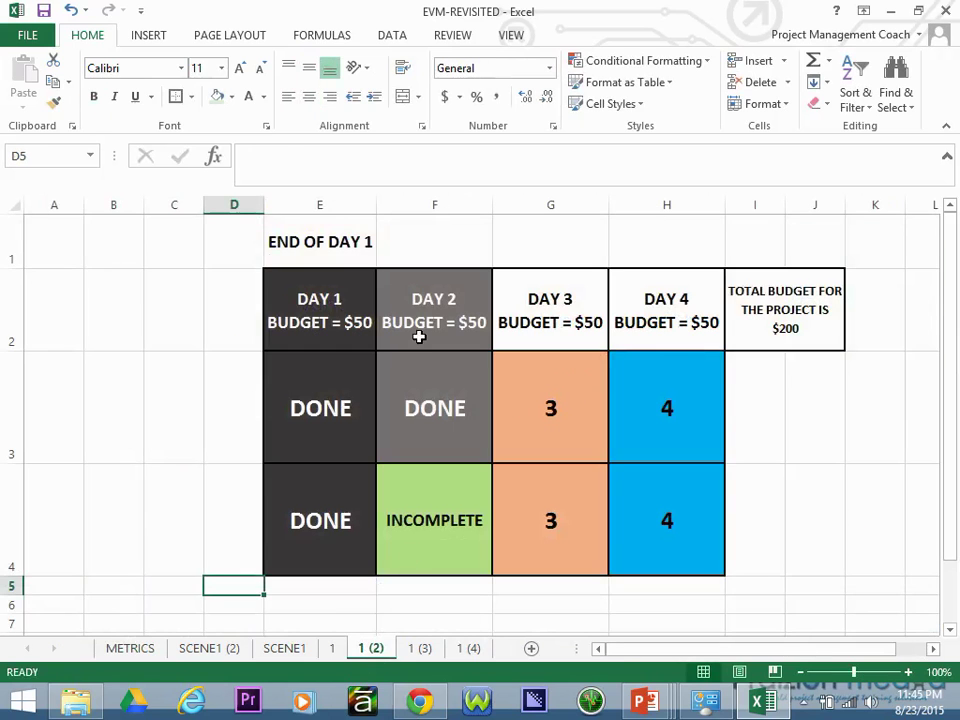
{"action": "double_click", "coordinate": [453, 406]}
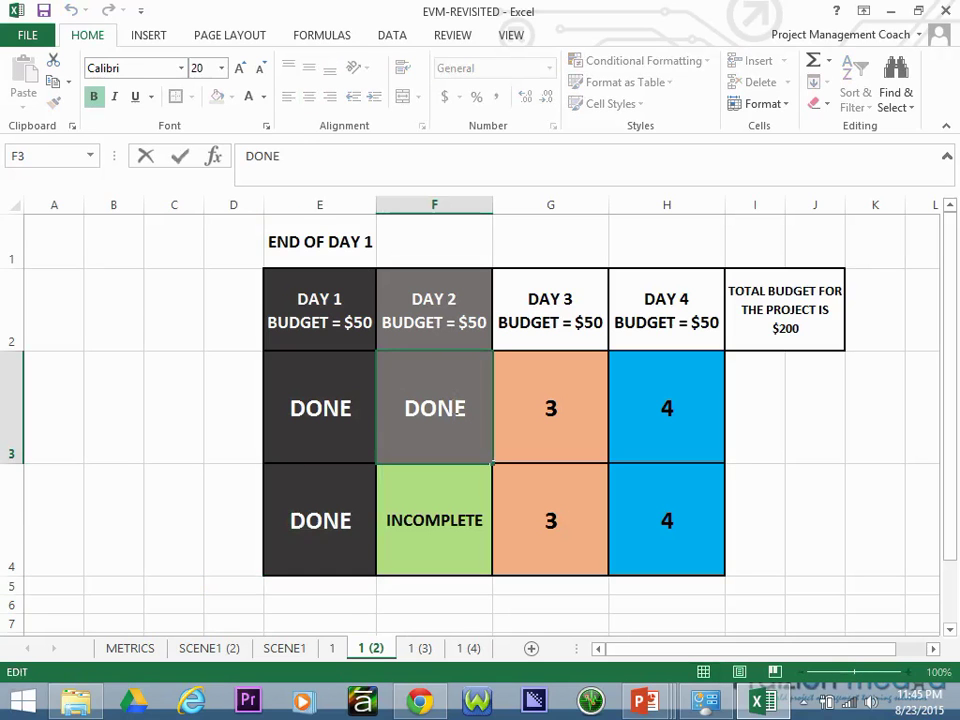
{"action": "left_click", "coordinate": [525, 406]}
{"action": "left_click", "coordinate": [441, 407]}
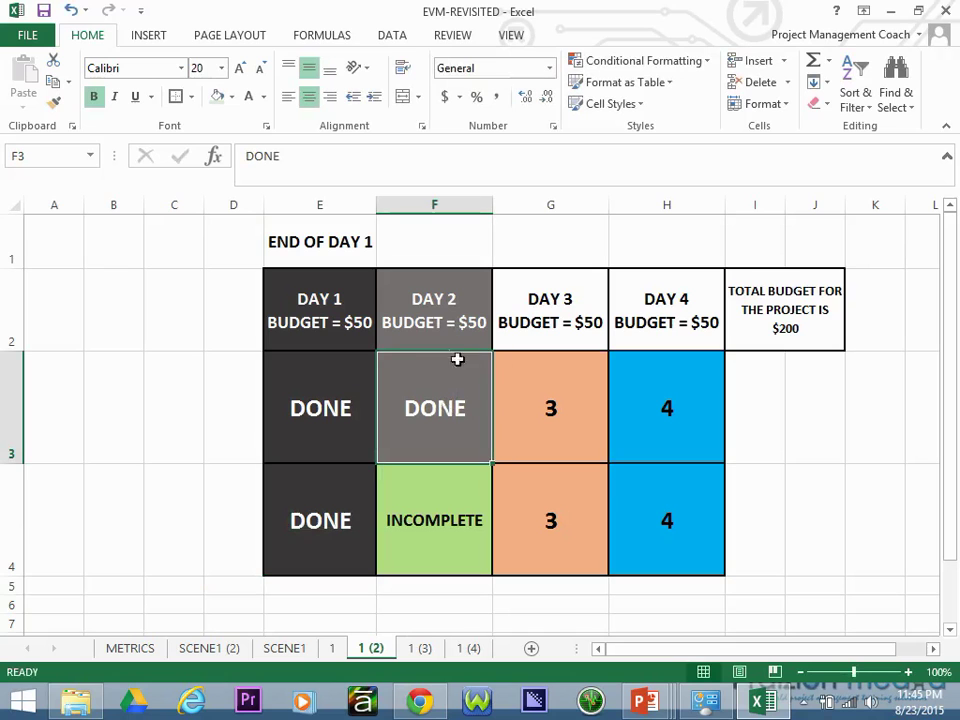
{"action": "left_click", "coordinate": [440, 314]}
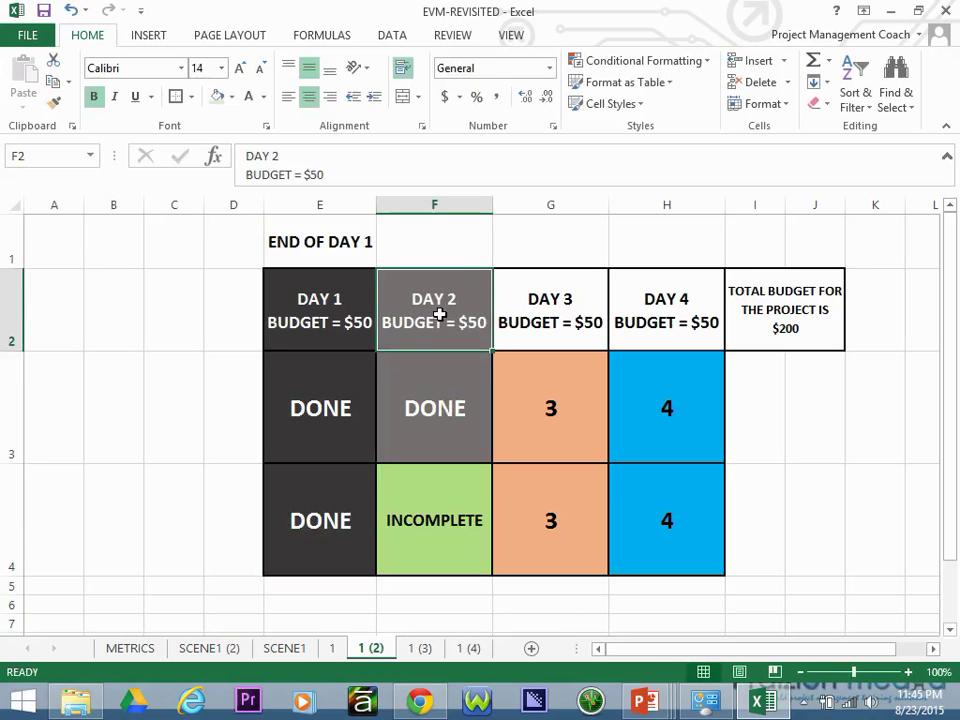
{"action": "left_click_drag", "start_coordinate": [439, 396], "coordinate": [452, 557]}
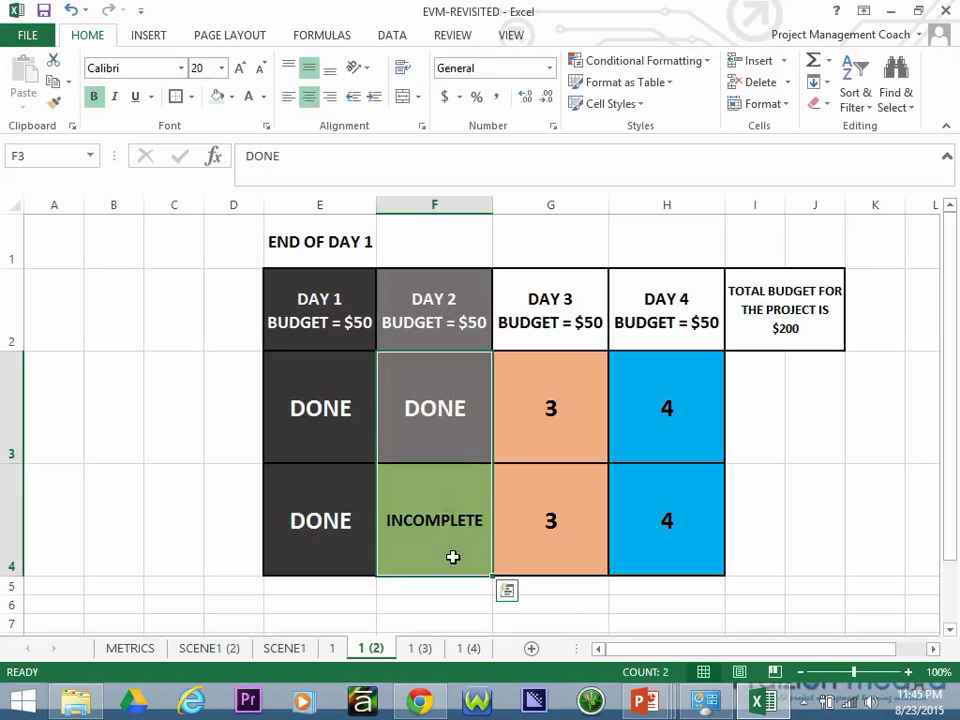
Step: Compare the Day 2 tasks in F3:F4 on sheet 1 and their costs on SCENE1 with the status on sheet 1 (2)
{"action": "left_click", "coordinate": [332, 648]}
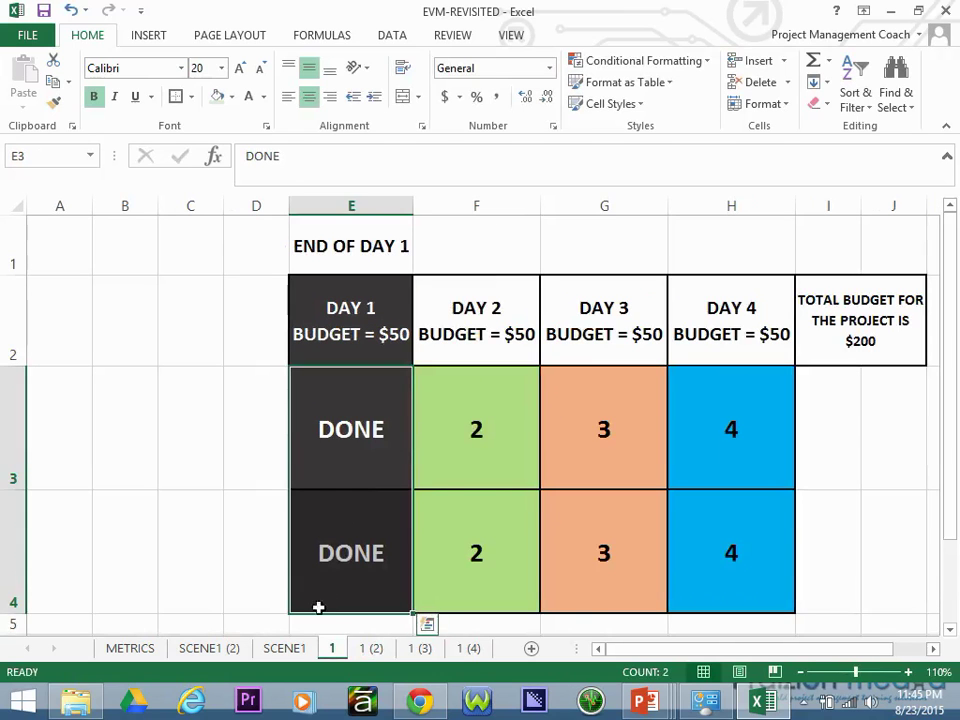
{"action": "left_click_drag", "start_coordinate": [472, 400], "coordinate": [435, 566]}
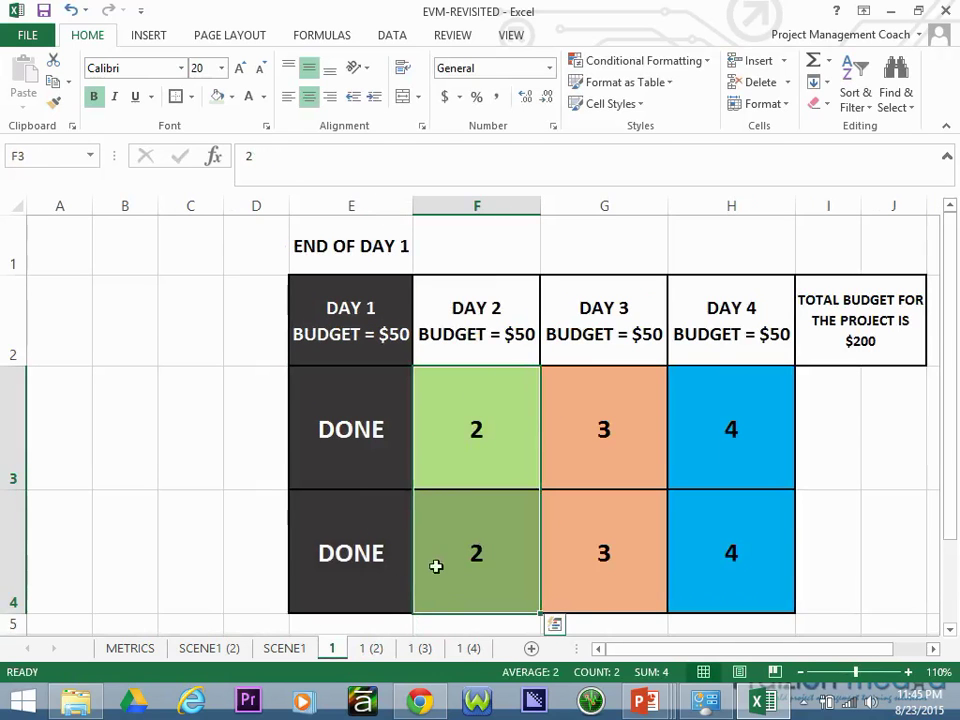
{"action": "left_click", "coordinate": [422, 649]}
{"action": "left_click", "coordinate": [292, 647]}
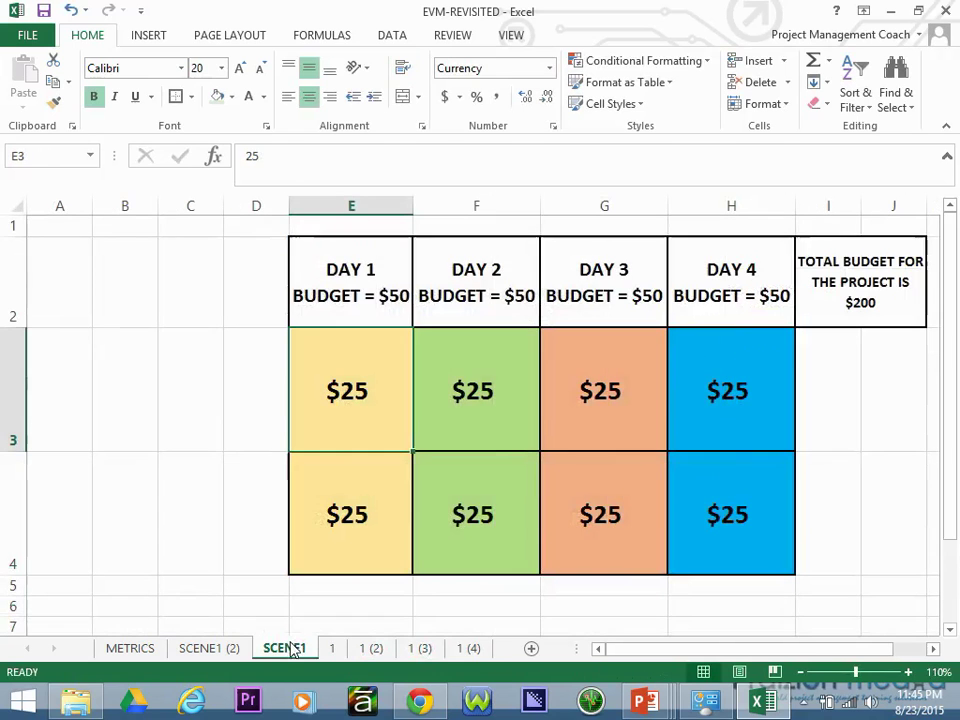
{"action": "left_click_drag", "start_coordinate": [467, 390], "coordinate": [463, 499]}
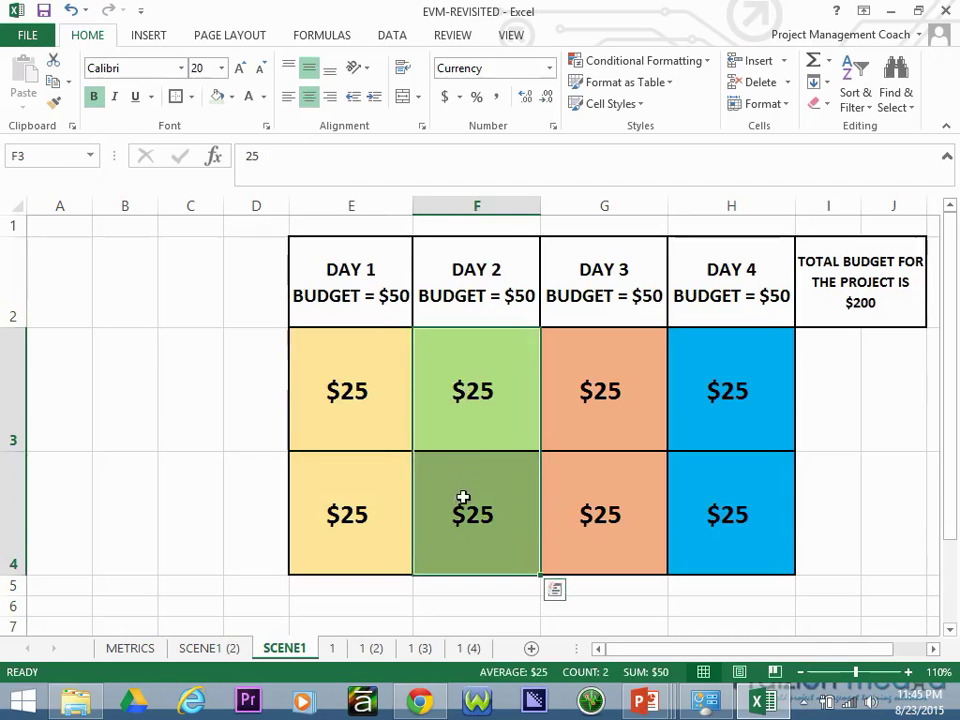
{"action": "left_click", "coordinate": [477, 395]}
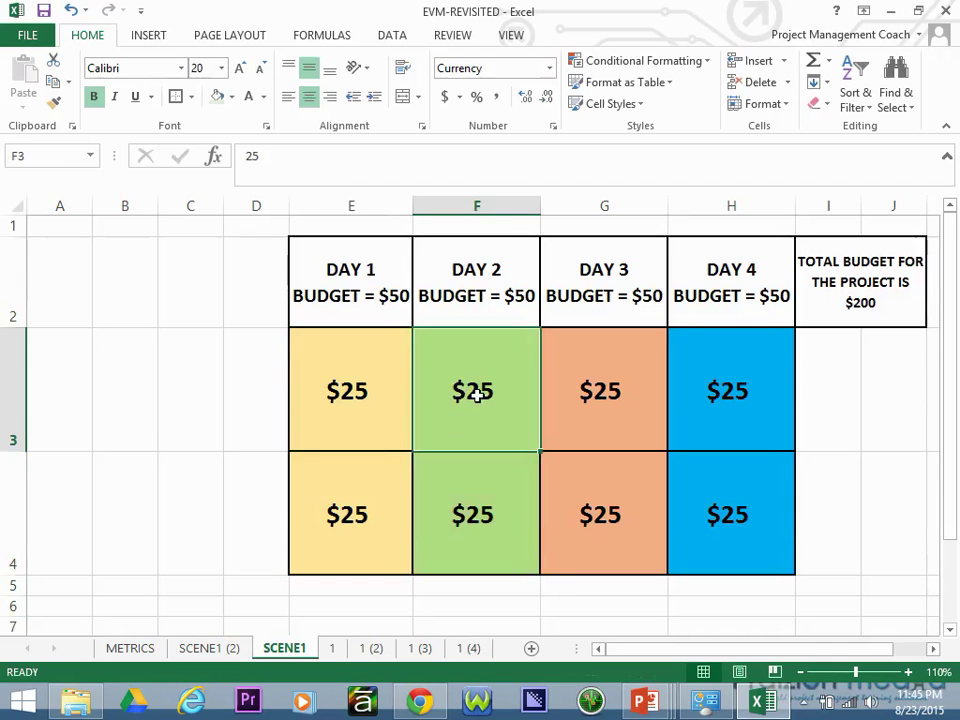
{"action": "left_click", "coordinate": [365, 649]}
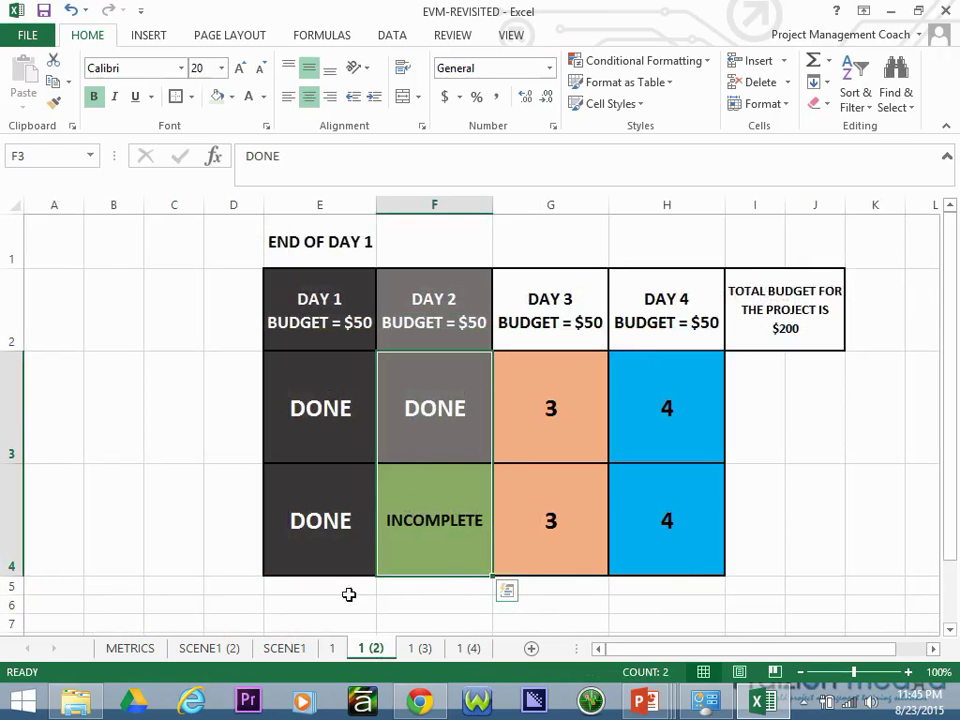
Step: On the METRICS sheet, set the Day 2 PV in B4 to 50 and the % complete in C4 to 50%
{"action": "left_click", "coordinate": [130, 648]}
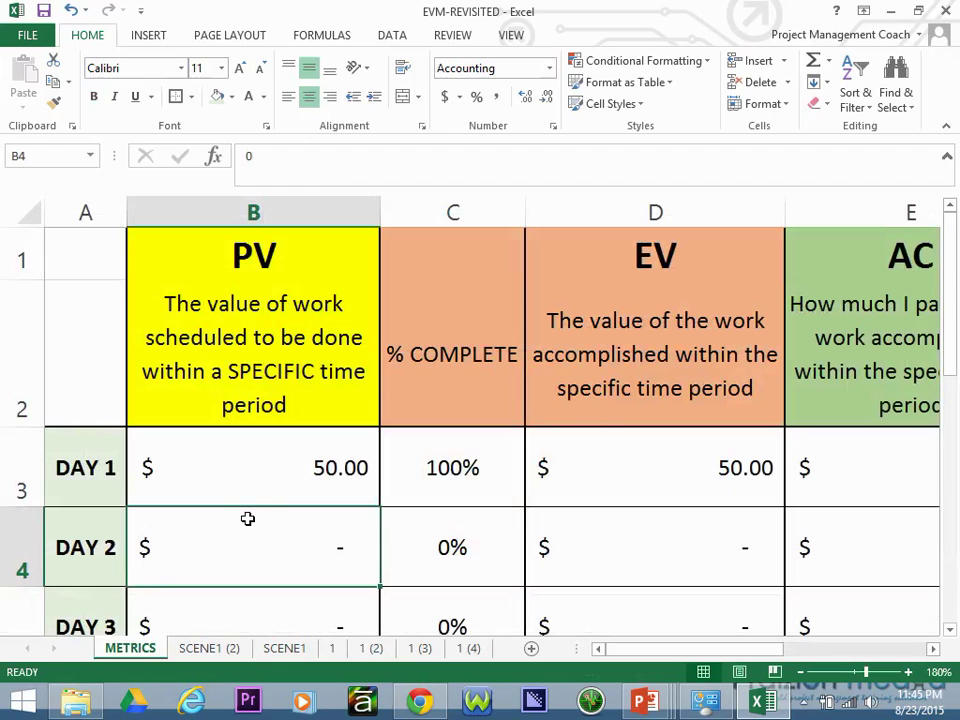
{"action": "type", "text": "50"}
{"action": "key", "text": "Return"}
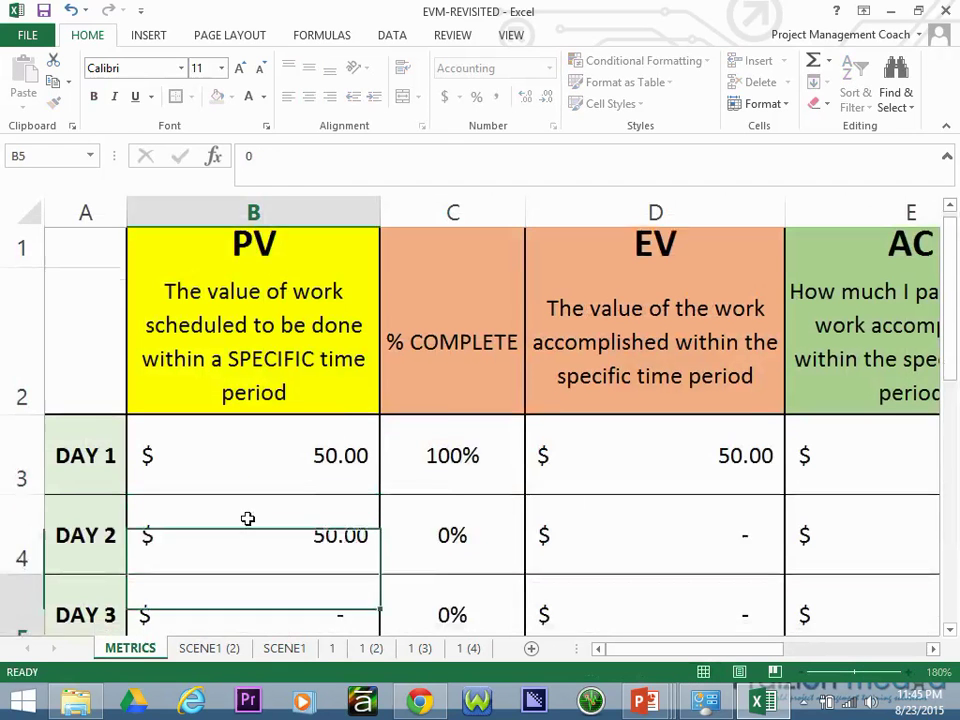
{"action": "left_click", "coordinate": [471, 491]}
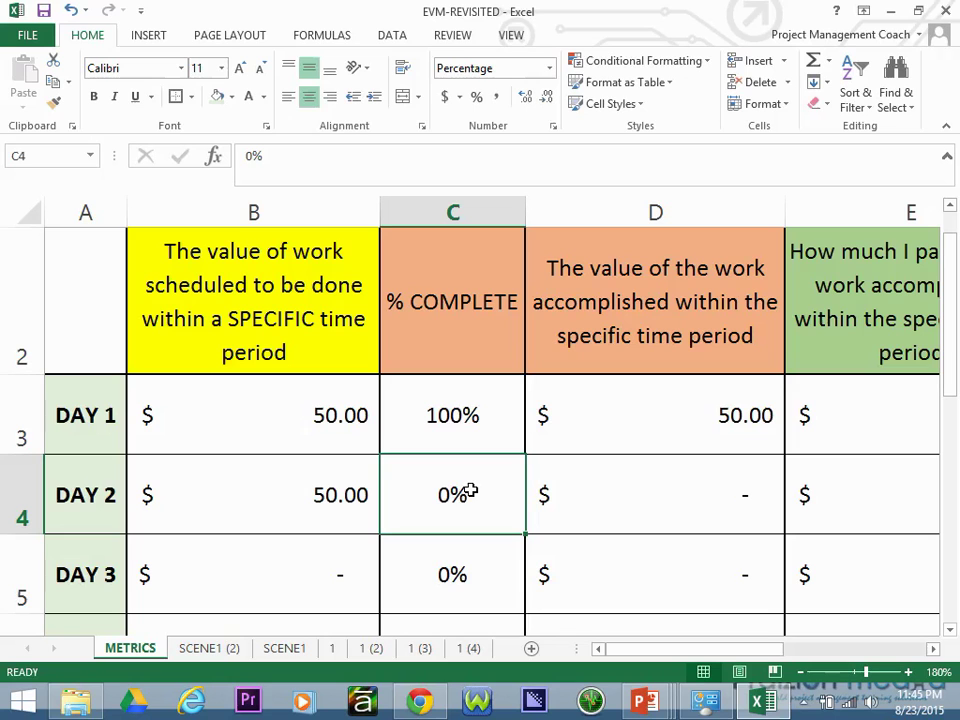
{"action": "type", "text": "50"}
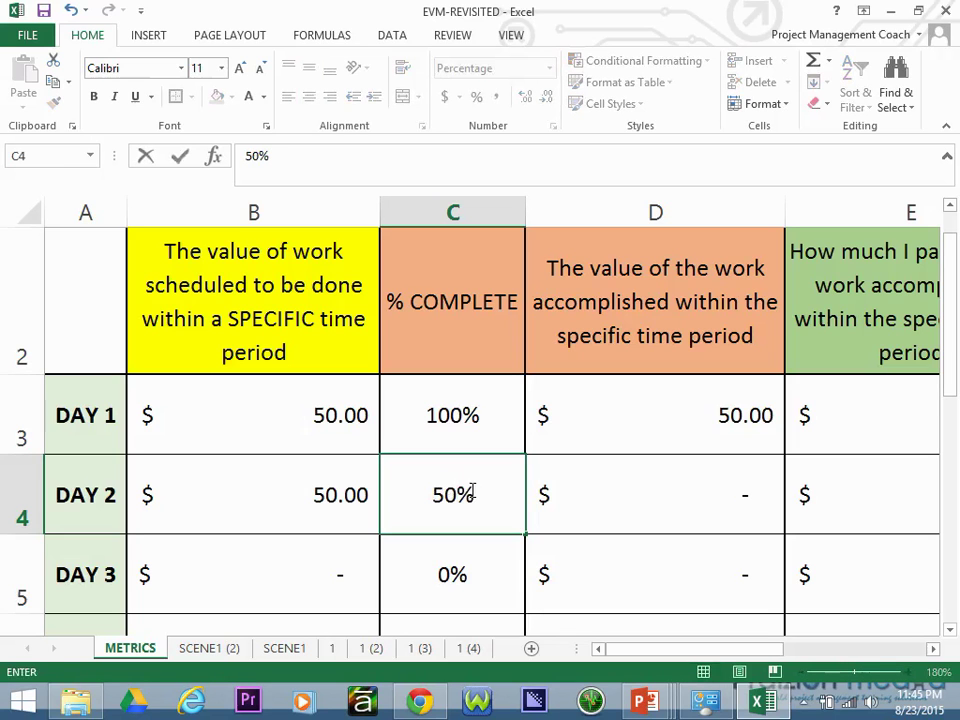
{"action": "key", "text": "Return"}
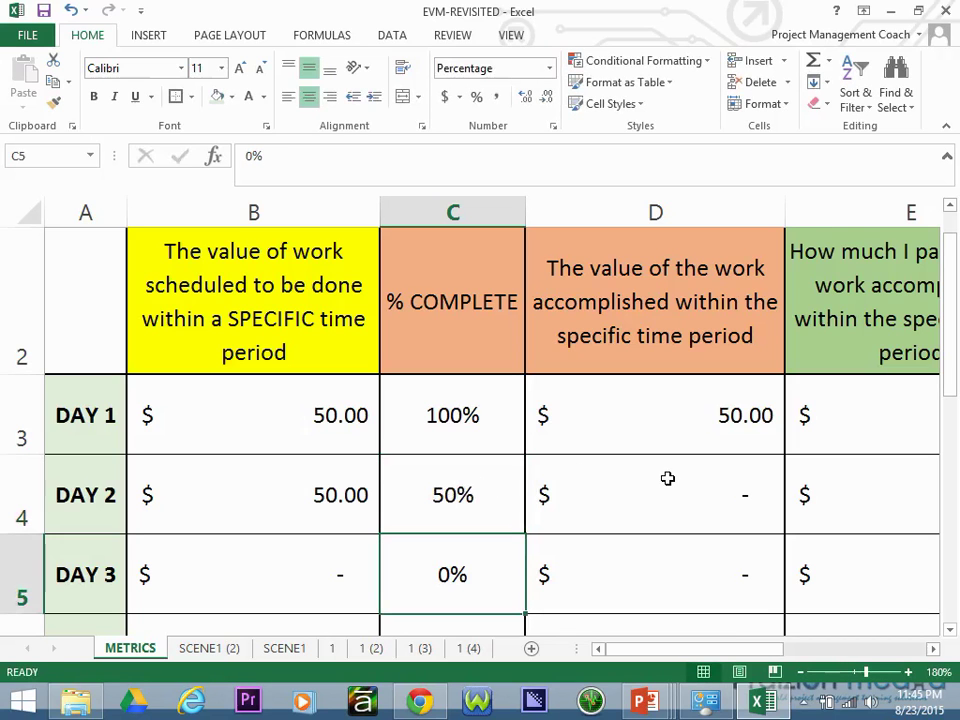
Step: Copy the Day 1 EV formula from D3 into the Day 2 EV cell D4
{"action": "left_click", "coordinate": [673, 418]}
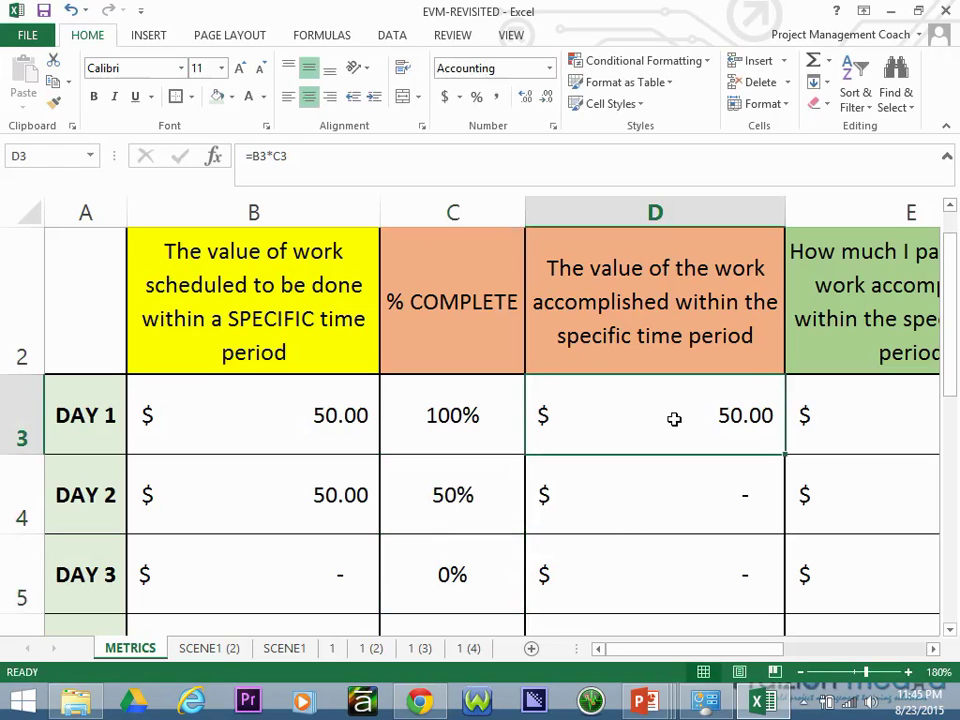
{"action": "key", "text": "ctrl+c"}
{"action": "left_click", "coordinate": [675, 494]}
{"action": "key", "text": "ctrl+v"}
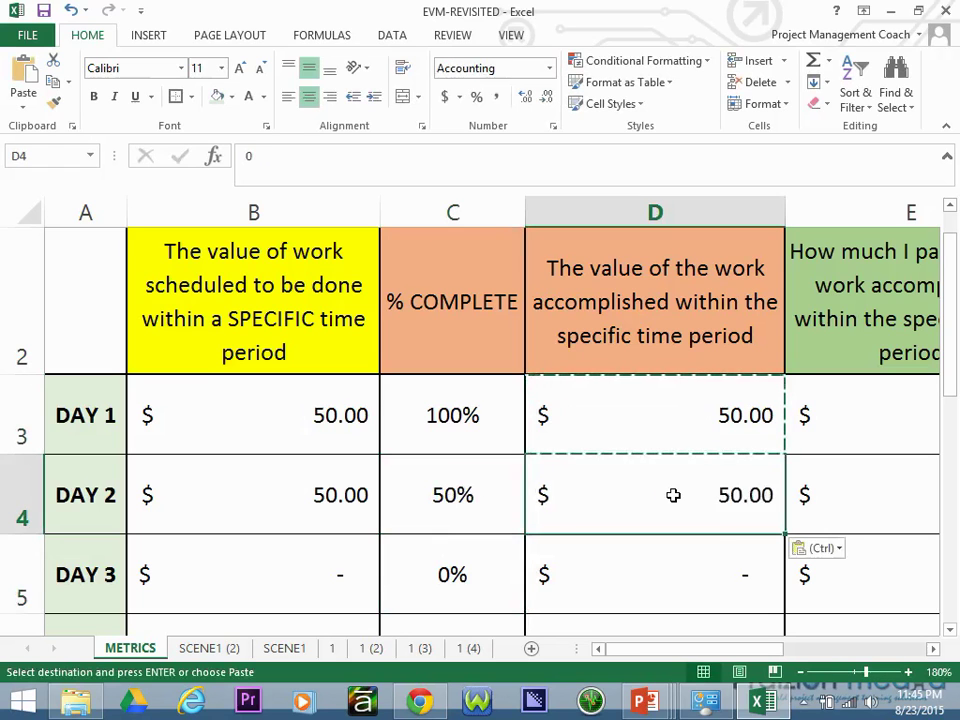
{"action": "key", "text": "Escape"}
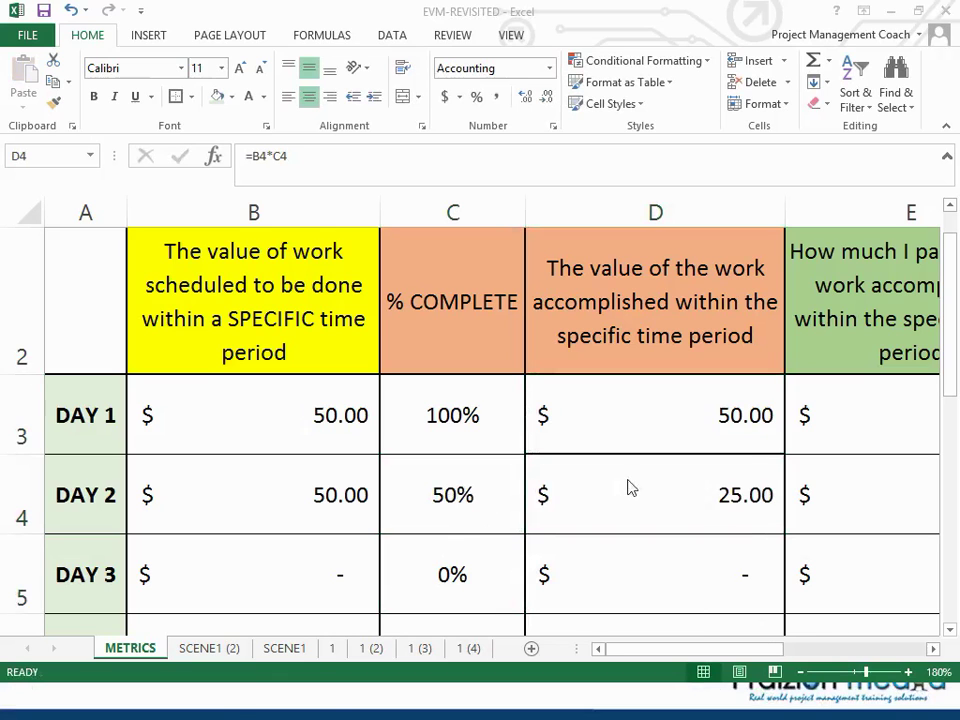
Step: Examine the Day 2 EV in D4 against the EV heading in D1 and the neighbouring PV, % complete and AC columns
{"action": "left_click", "coordinate": [719, 490]}
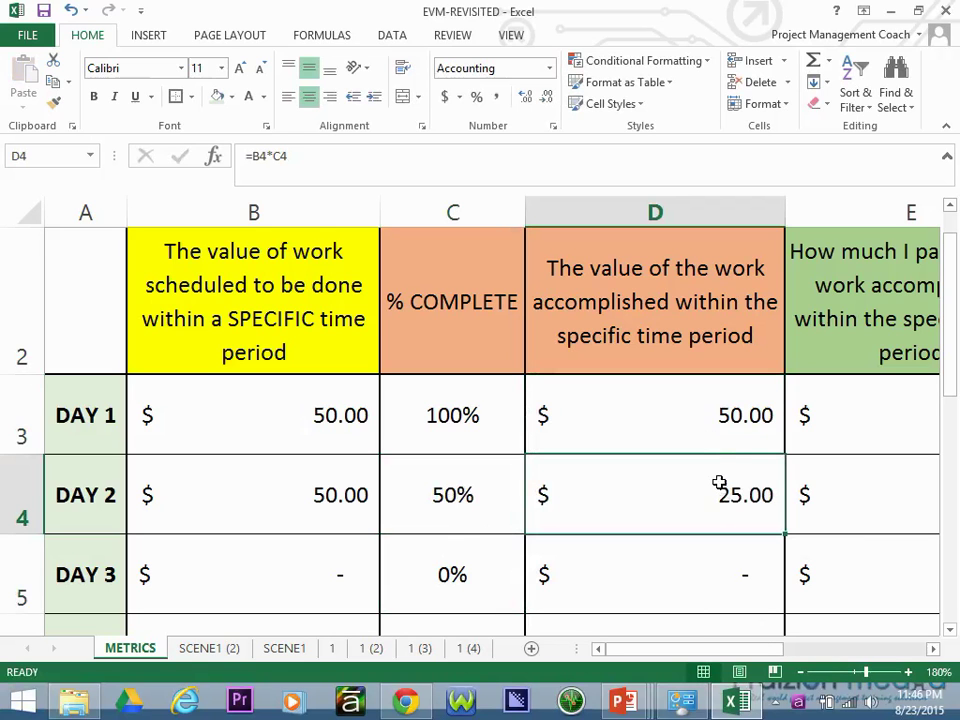
{"action": "key", "text": "Up"}
{"action": "key", "text": "Up"}
{"action": "key", "text": "Up"}
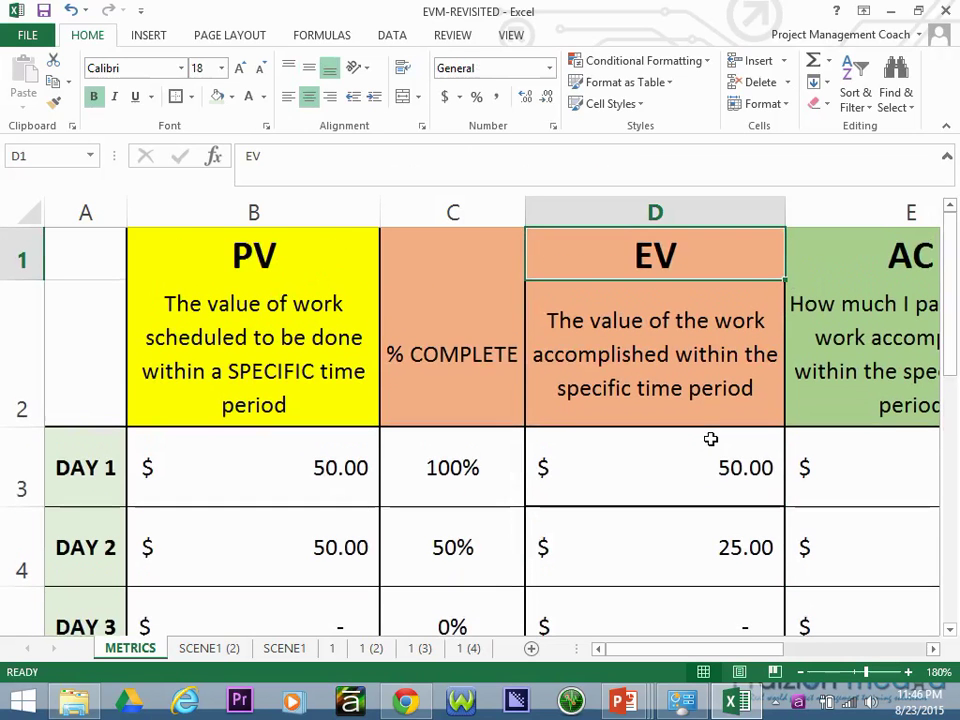
{"action": "left_click", "coordinate": [800, 672]}
{"action": "left_click", "coordinate": [800, 672]}
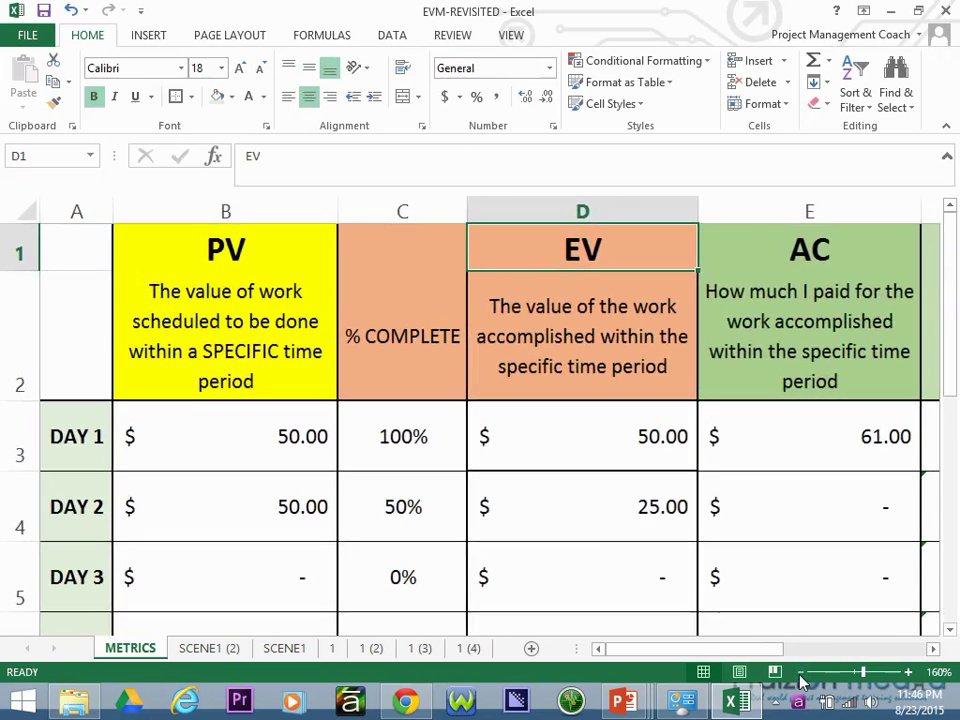
{"action": "left_click", "coordinate": [800, 672]}
{"action": "left_click", "coordinate": [604, 491]}
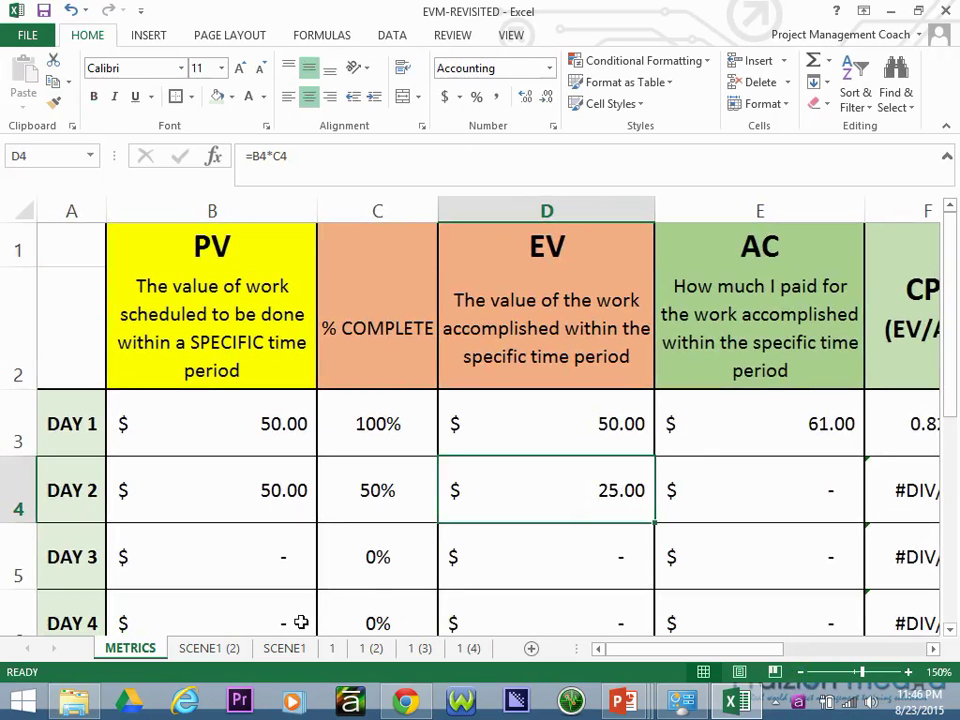
Step: Review the Day 1 tasks in E3:E4 and the Day 2 task in F3 on sheet 1 (2) and the original plan on SCENE1 (2)
{"action": "left_click", "coordinate": [370, 649]}
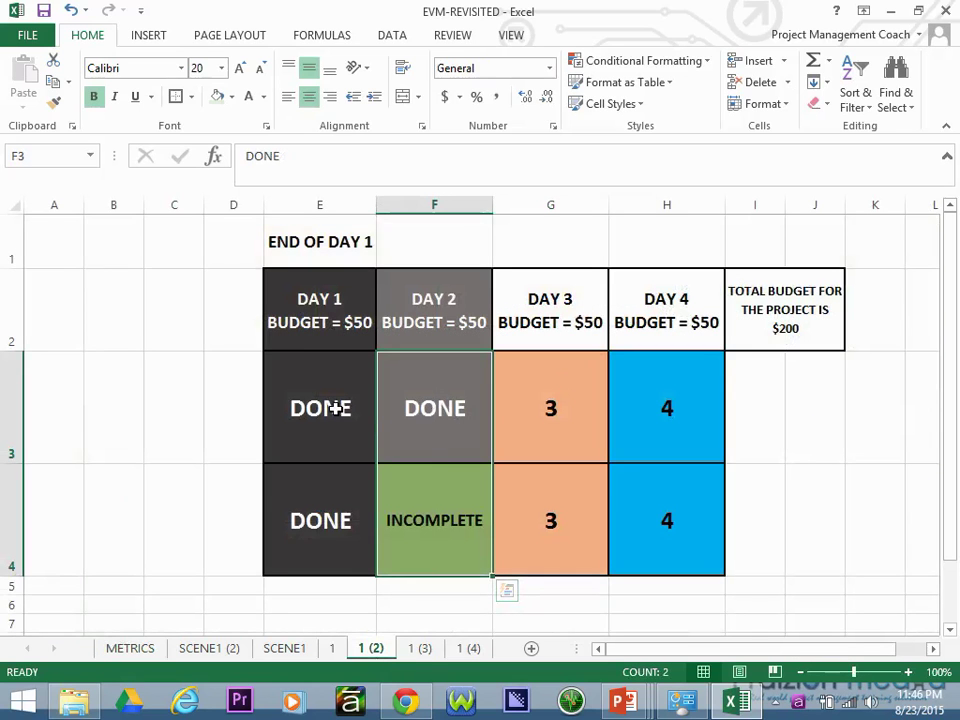
{"action": "left_click_drag", "start_coordinate": [317, 557], "coordinate": [322, 427]}
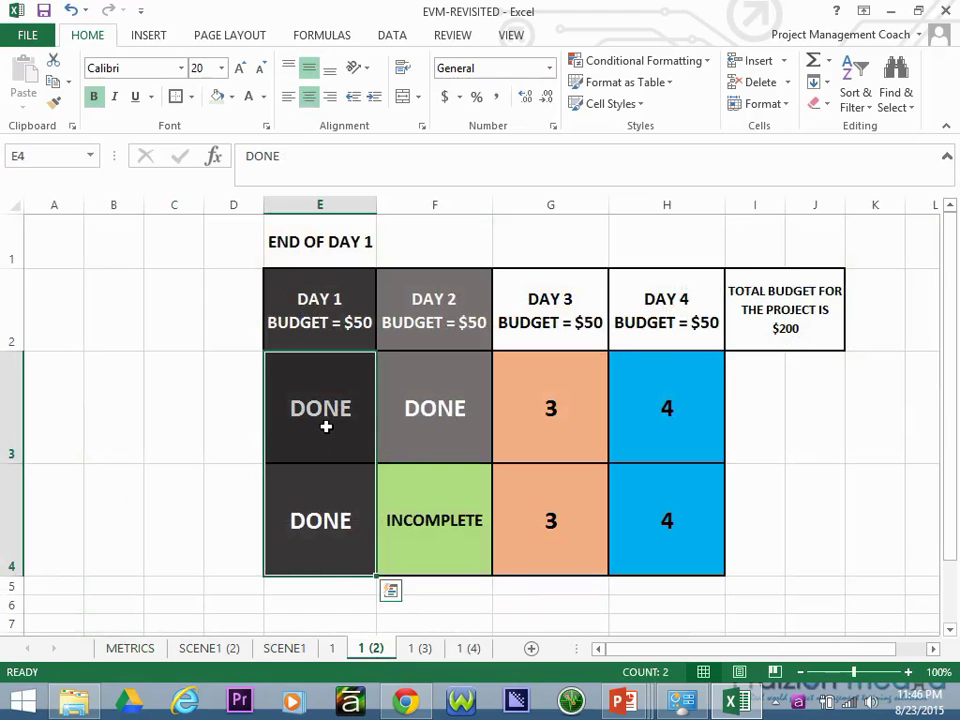
{"action": "left_click", "coordinate": [444, 400]}
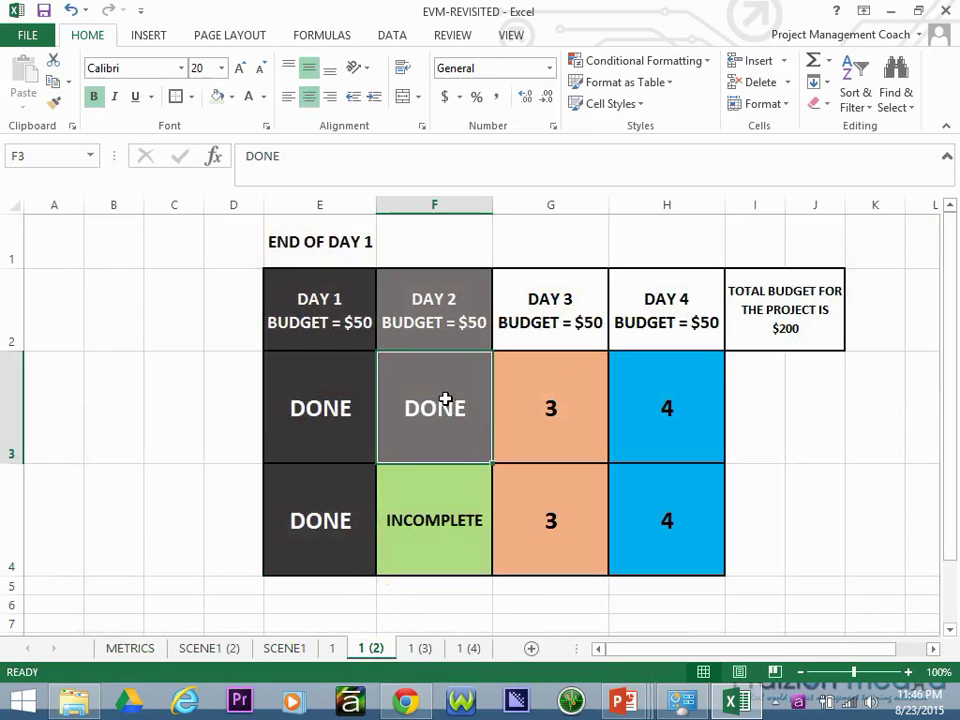
{"action": "left_click", "coordinate": [212, 651]}
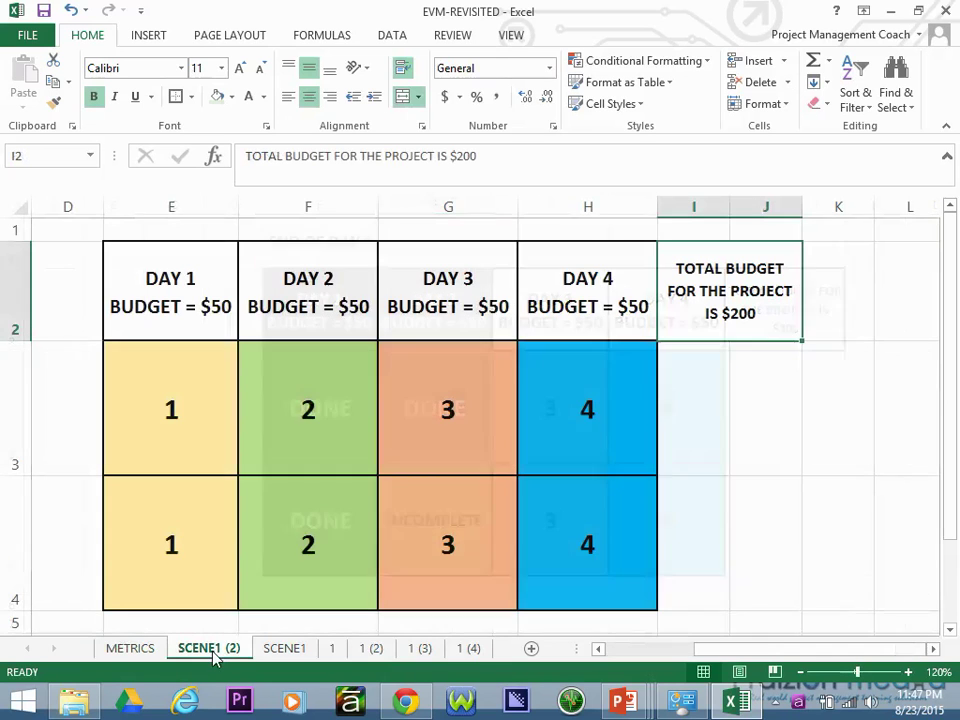
Step: Set the Day 2 AC in E4 on the METRICS sheet to 30
{"action": "left_click", "coordinate": [120, 649]}
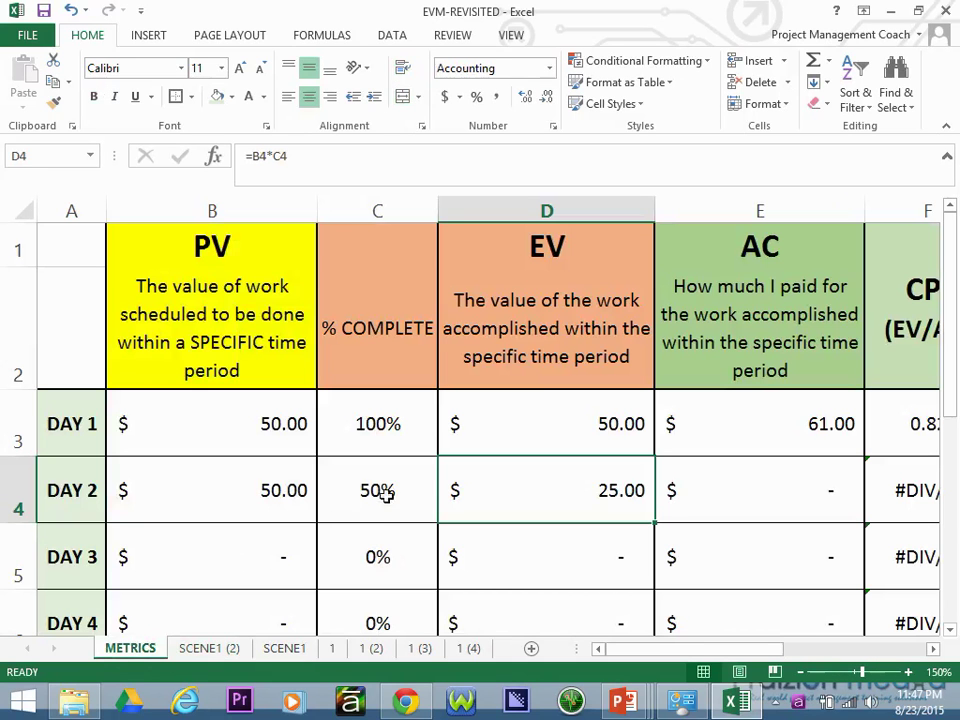
{"action": "left_click", "coordinate": [765, 483]}
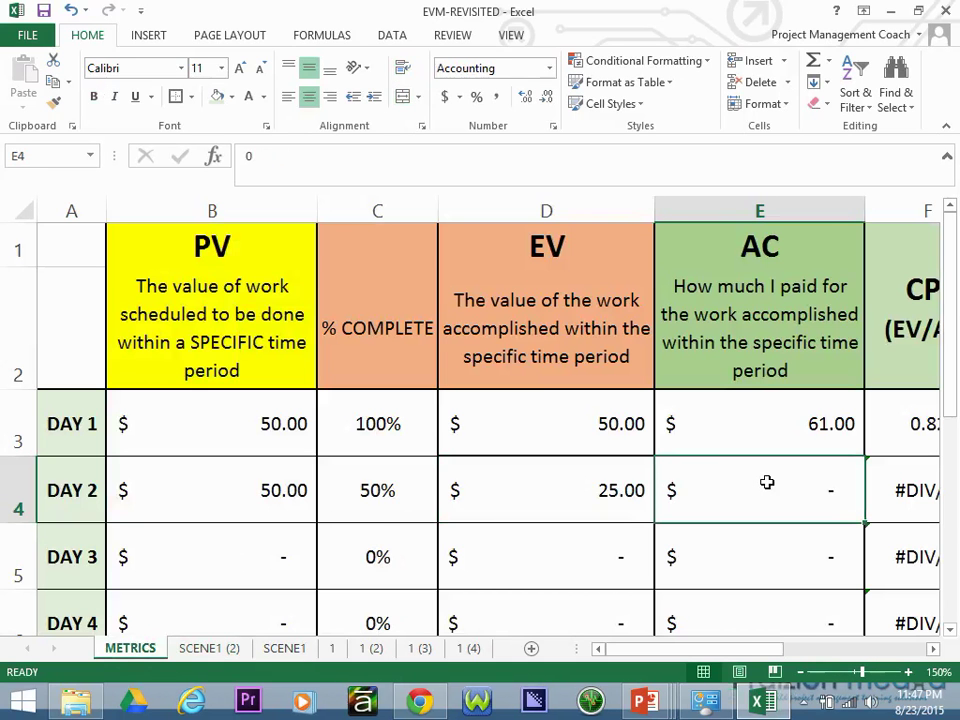
{"action": "type", "text": "30"}
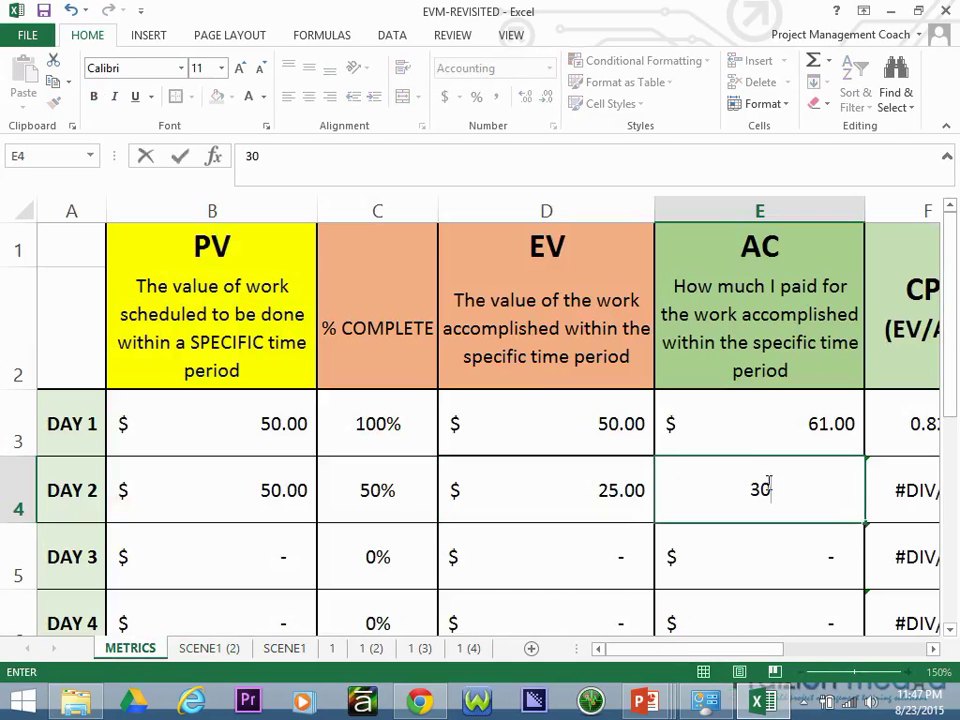
{"action": "key", "text": "Return"}
Step: Review the Day 2 CPI, SPI, CV and SV in F4:I4 and trace the CPI back through AC, EV and % complete to PV
{"action": "left_click", "coordinate": [749, 484]}
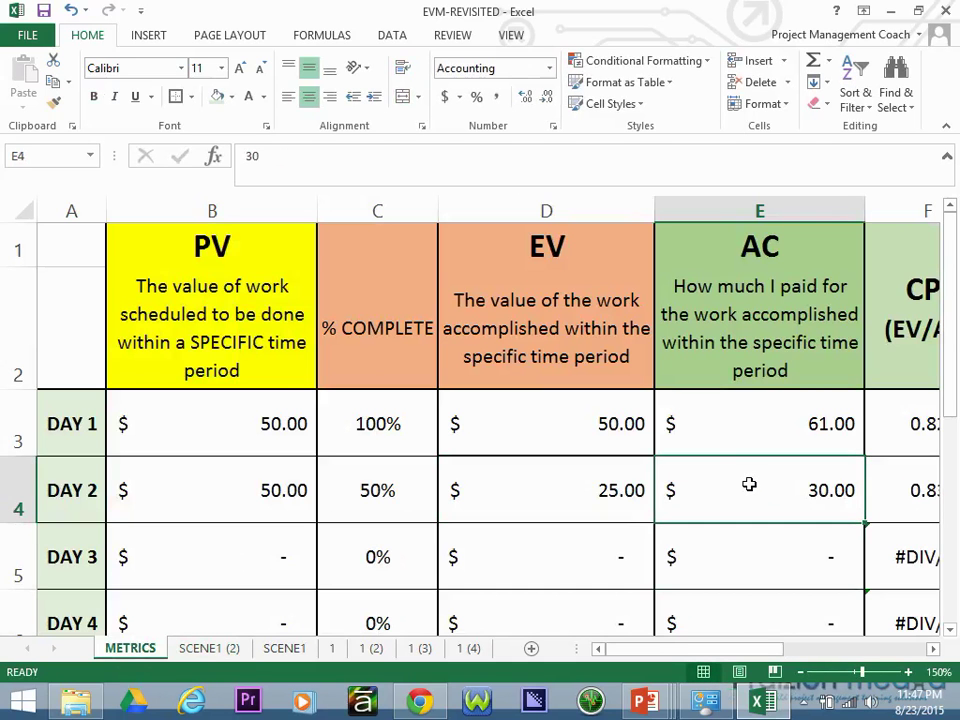
{"action": "key", "text": "Right"}
{"action": "key", "text": "Right"}
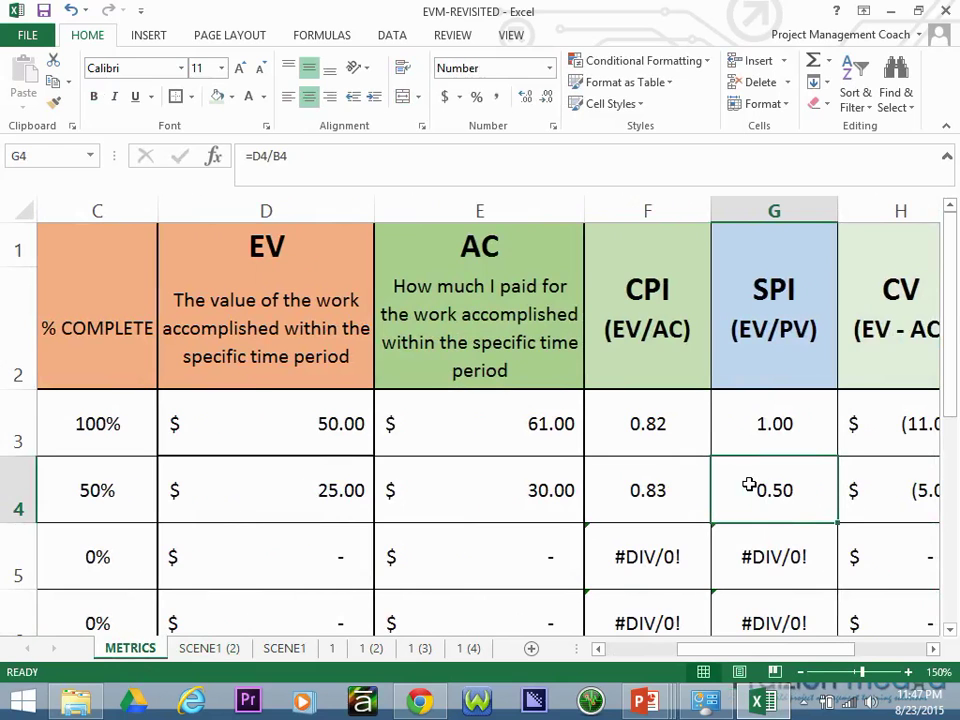
{"action": "key", "text": "Right"}
{"action": "key", "text": "Right"}
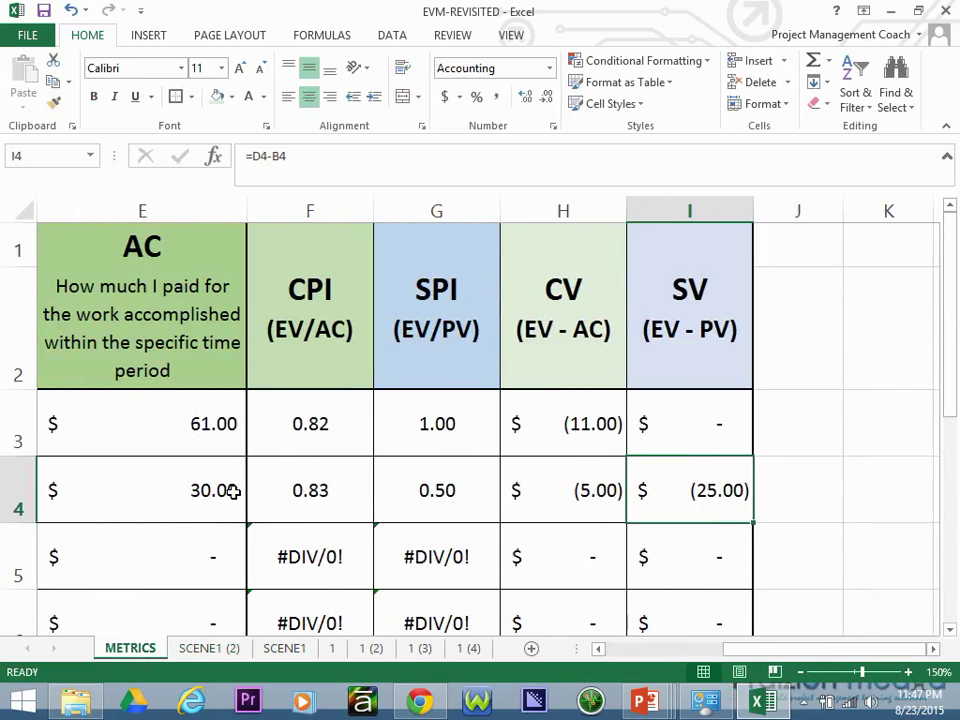
{"action": "left_click", "coordinate": [290, 492]}
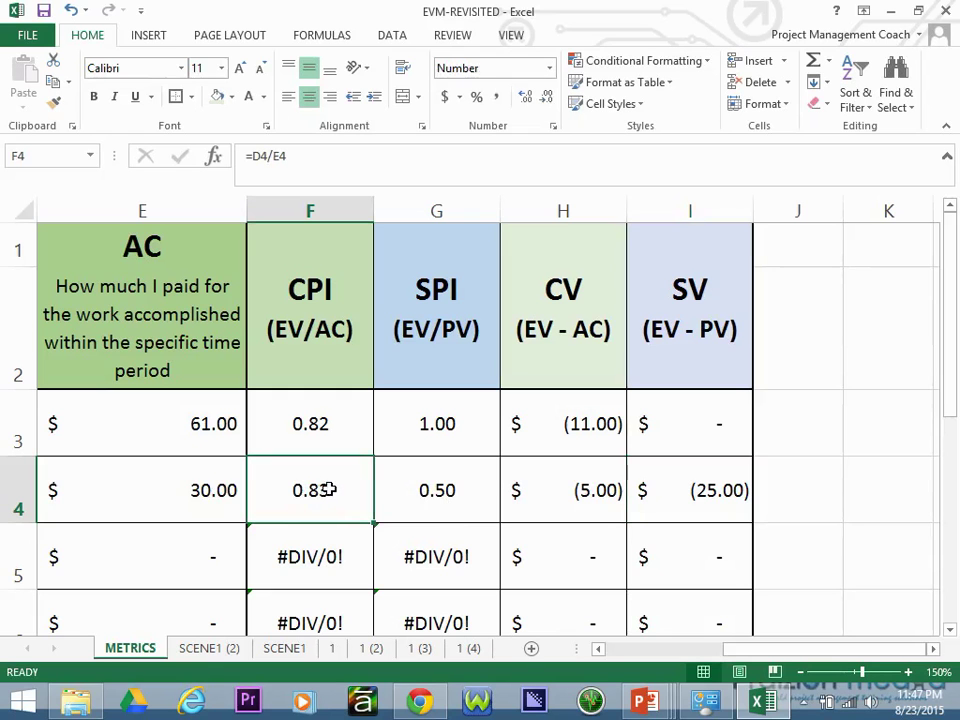
{"action": "key", "text": "Left"}
{"action": "key", "text": "Left"}
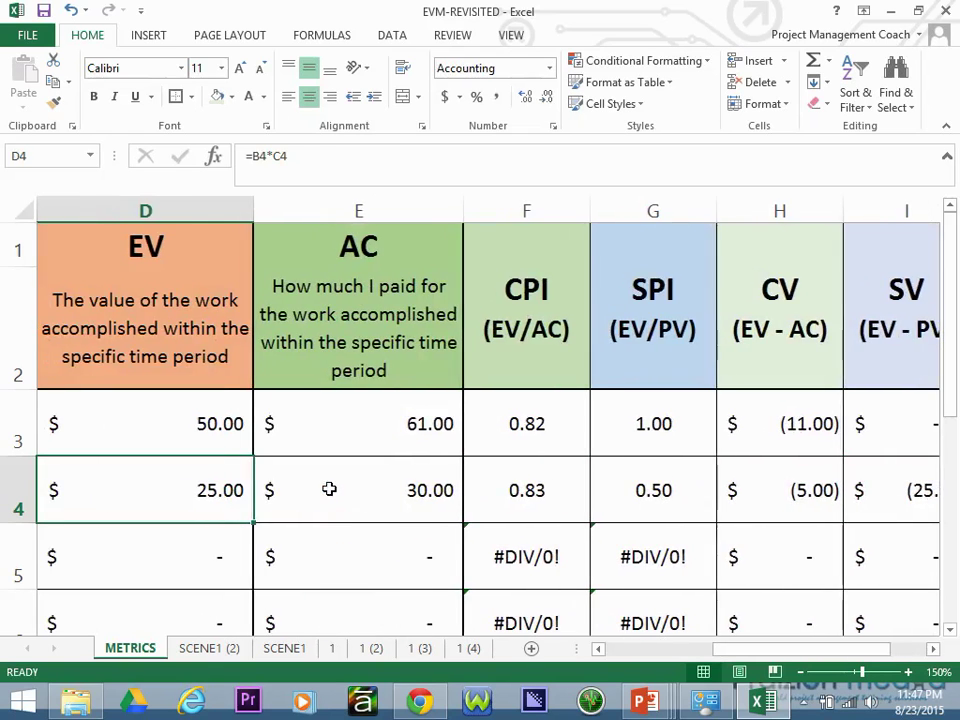
{"action": "key", "text": "Left"}
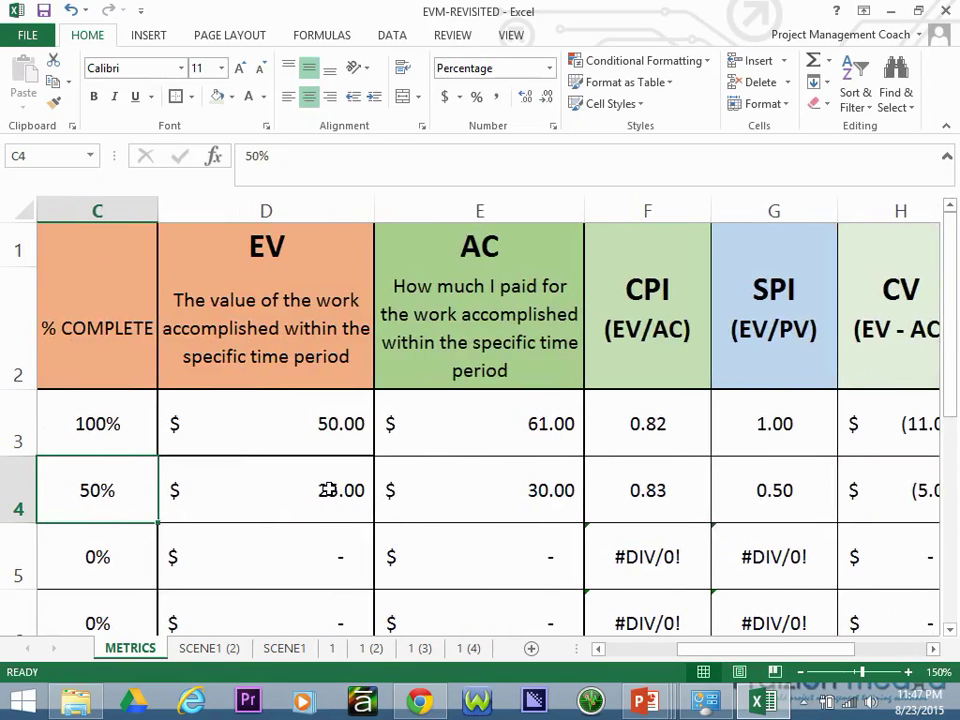
{"action": "key", "text": "Left"}
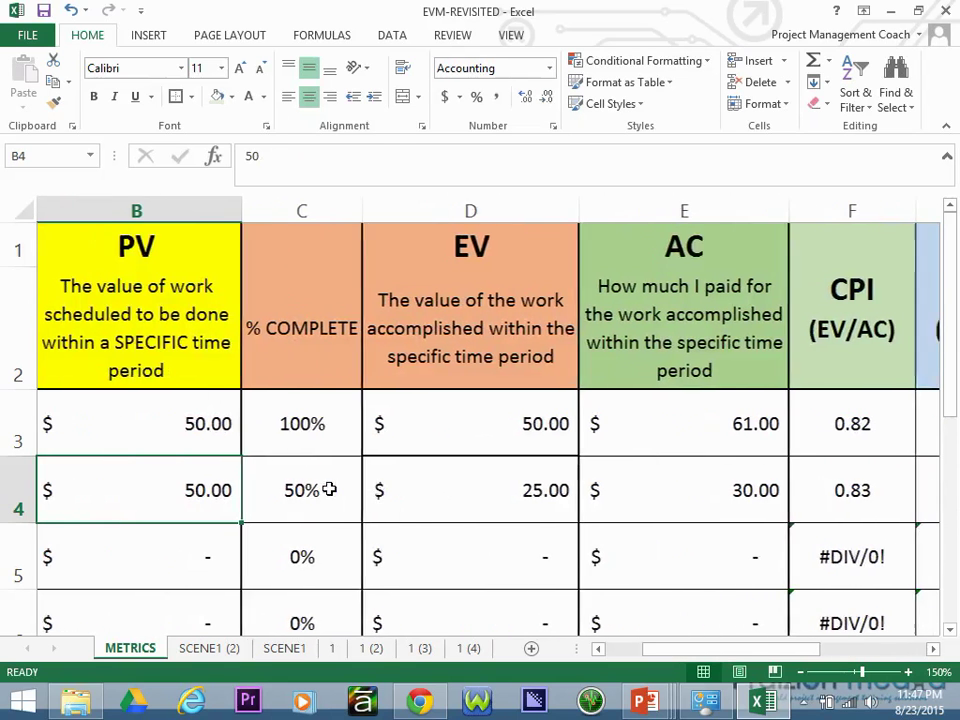
Step: Compare the Day 2 EV in D4 with the AC in E4 and examine the CPI, SPI and CV in F4:H4
{"action": "left_click", "coordinate": [545, 493]}
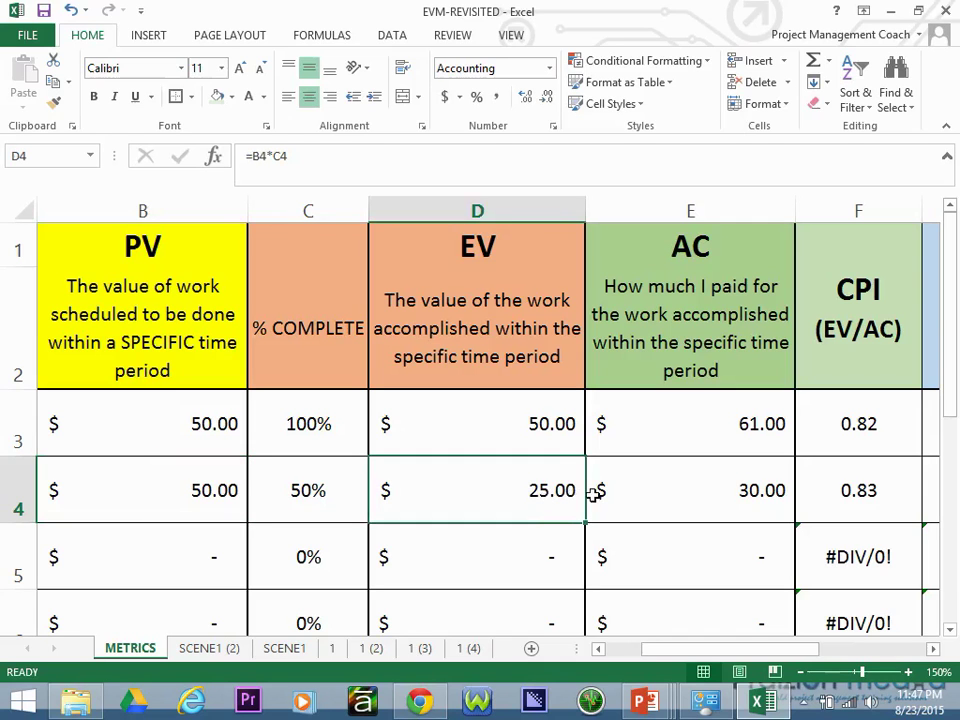
{"action": "left_click", "coordinate": [706, 493]}
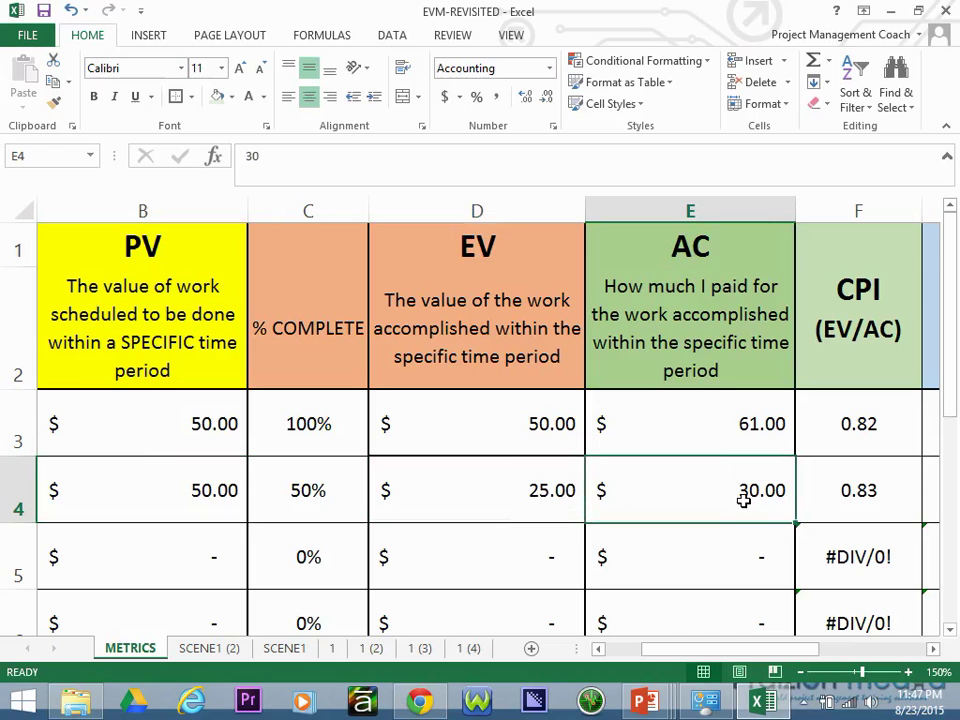
{"action": "key", "text": "Right"}
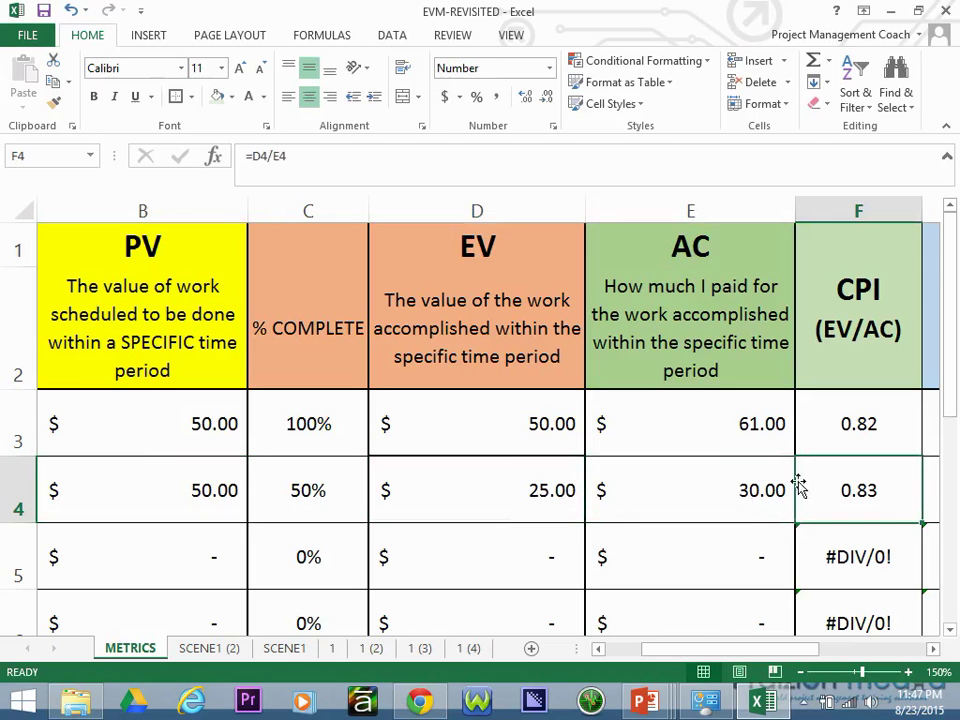
{"action": "key", "text": "Right"}
{"action": "key", "text": "Right"}
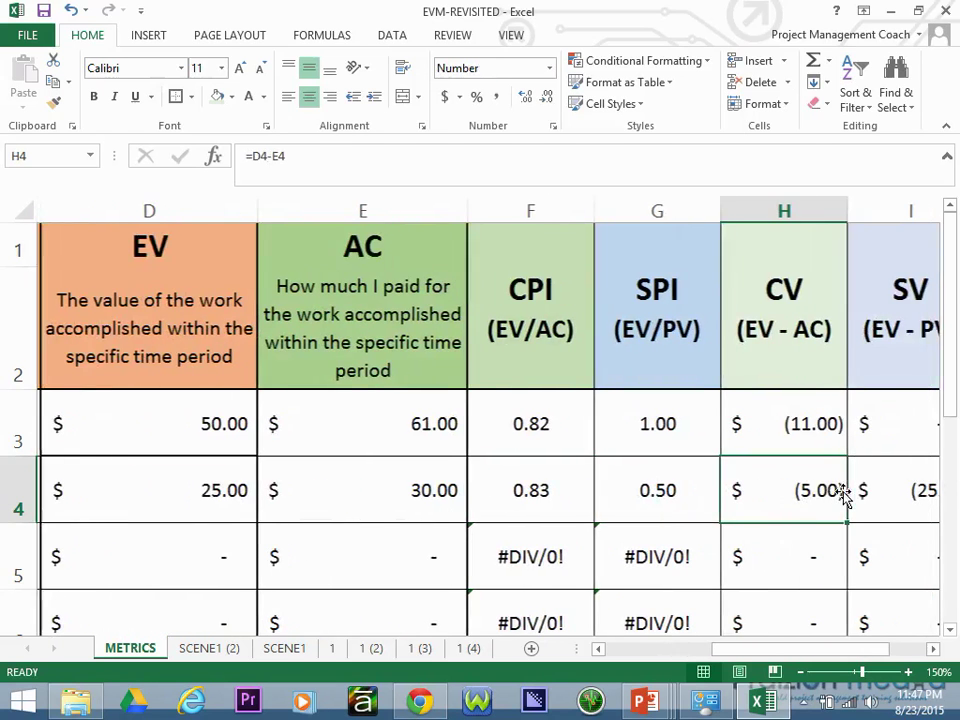
{"action": "left_click", "coordinate": [658, 489]}
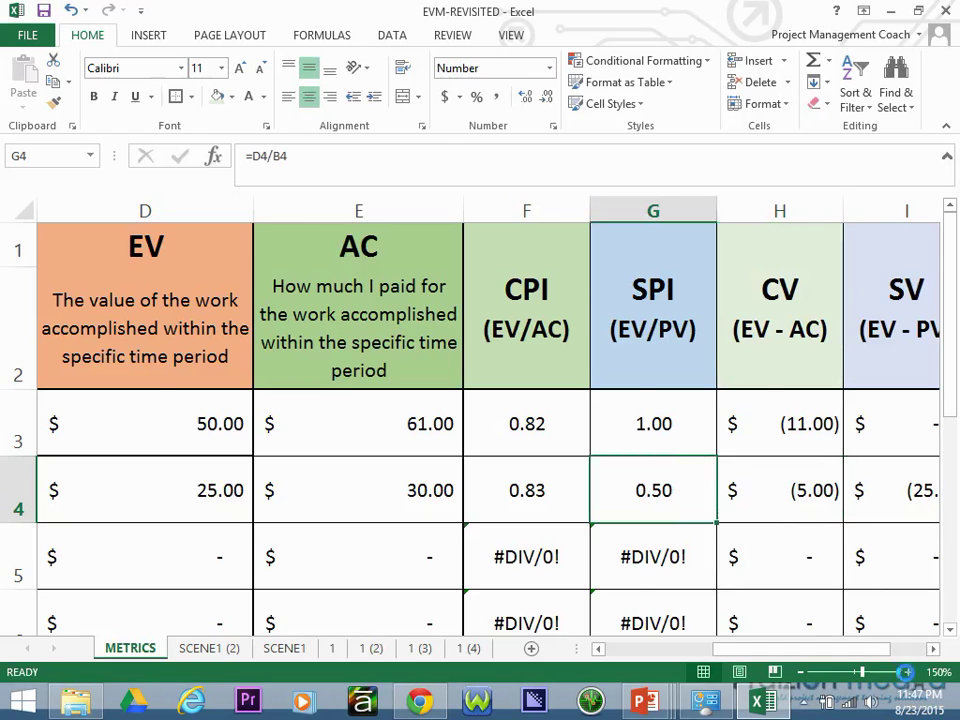
{"action": "left_click", "coordinate": [908, 672]}
{"action": "left_click", "coordinate": [908, 672]}
{"action": "left_click", "coordinate": [908, 672]}
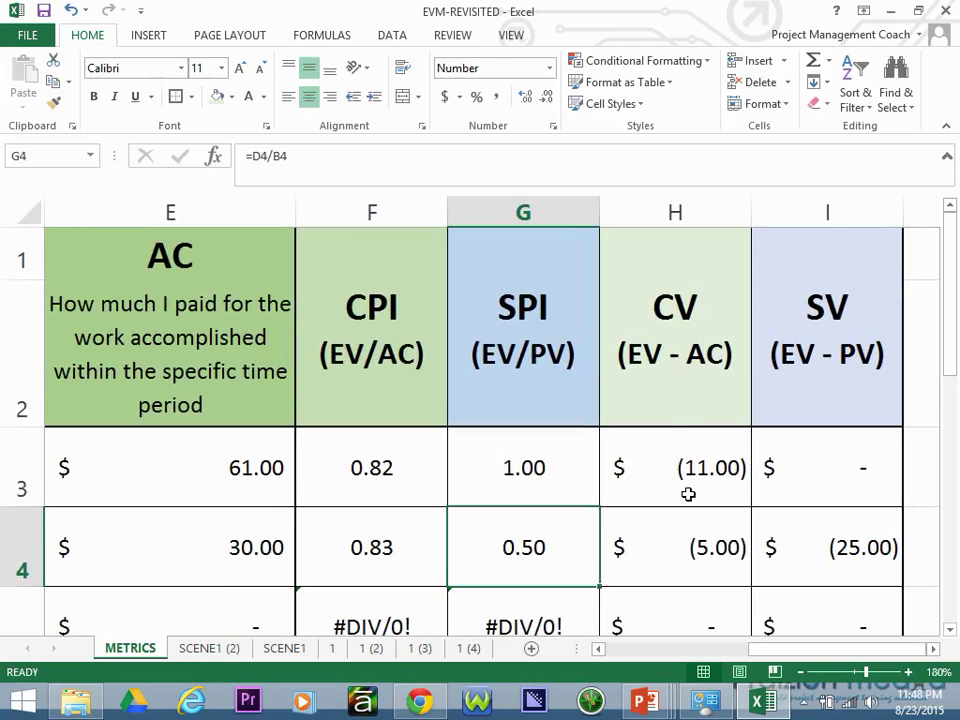
{"action": "left_click", "coordinate": [705, 545]}
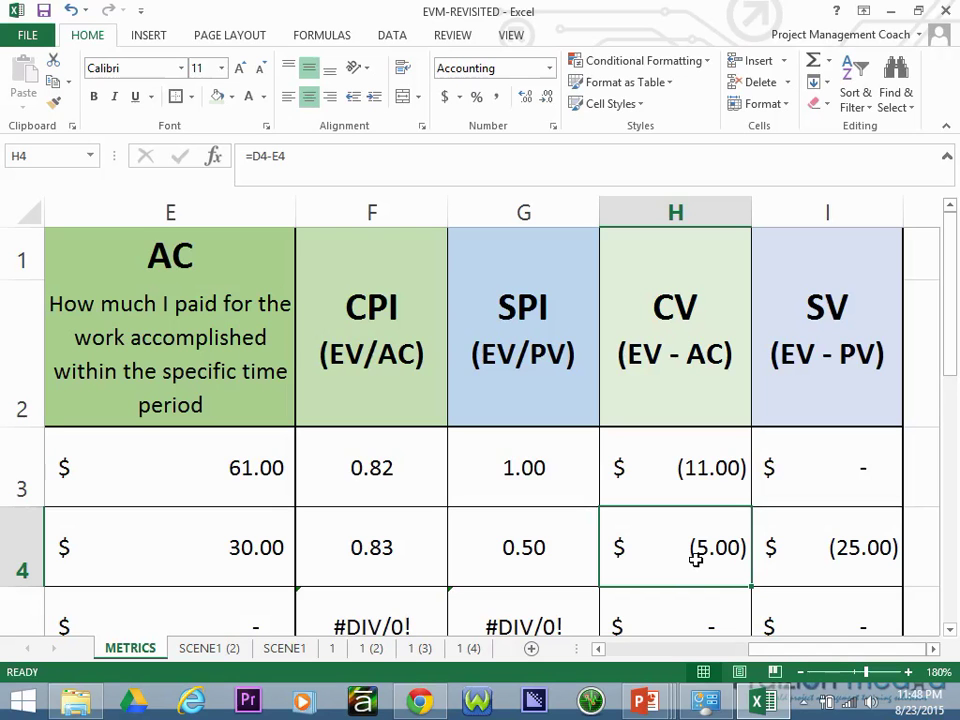
Step: Trace the Day 2 row back from CV in H4 to the % complete in C4 and review its EV, AC, CPI and SPI
{"action": "key", "text": "Left"}
{"action": "key", "text": "Left"}
{"action": "key", "text": "Left"}
{"action": "key", "text": "Left"}
{"action": "key", "text": "Left"}
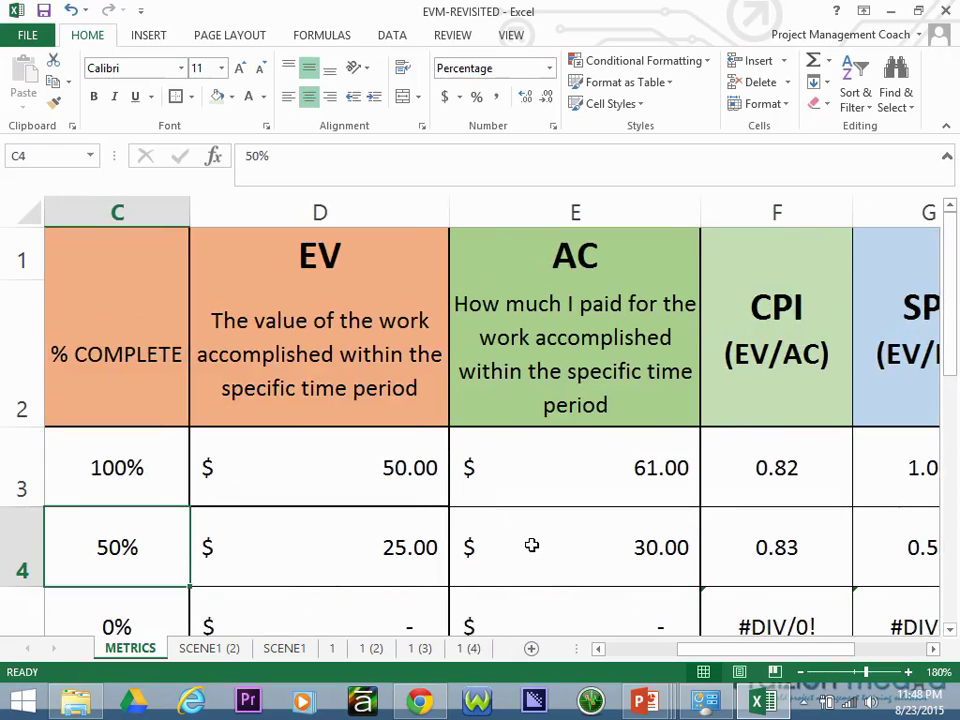
{"action": "left_click", "coordinate": [804, 674]}
{"action": "left_click", "coordinate": [804, 674]}
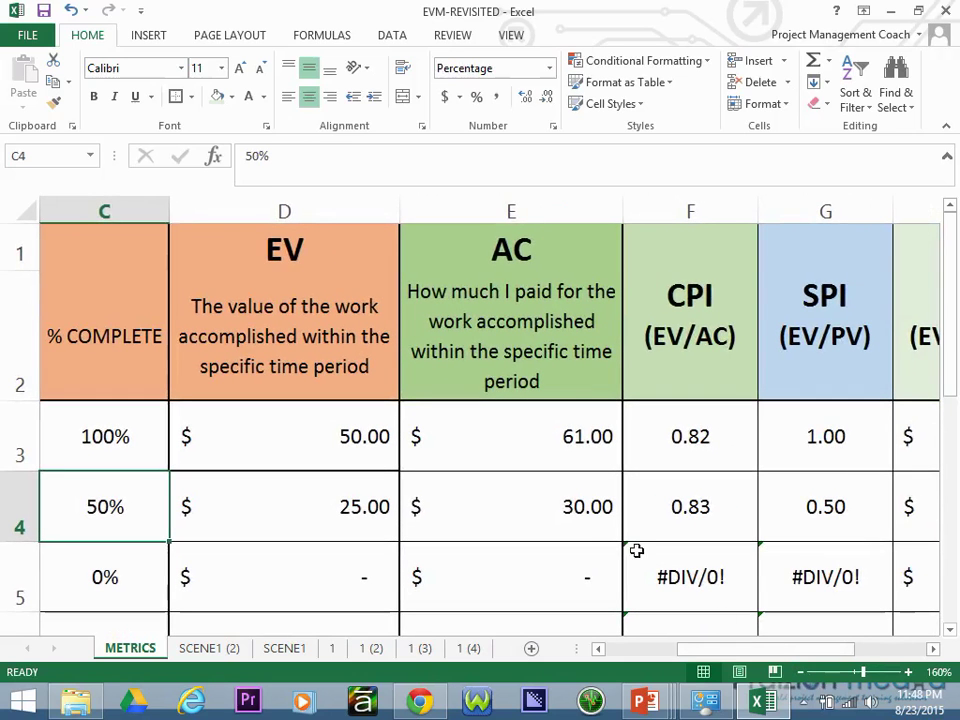
Step: Review the Day 2 AC, PV and EV in row 4 and continue across to the CV and SV in H4:I4
{"action": "left_click", "coordinate": [578, 520]}
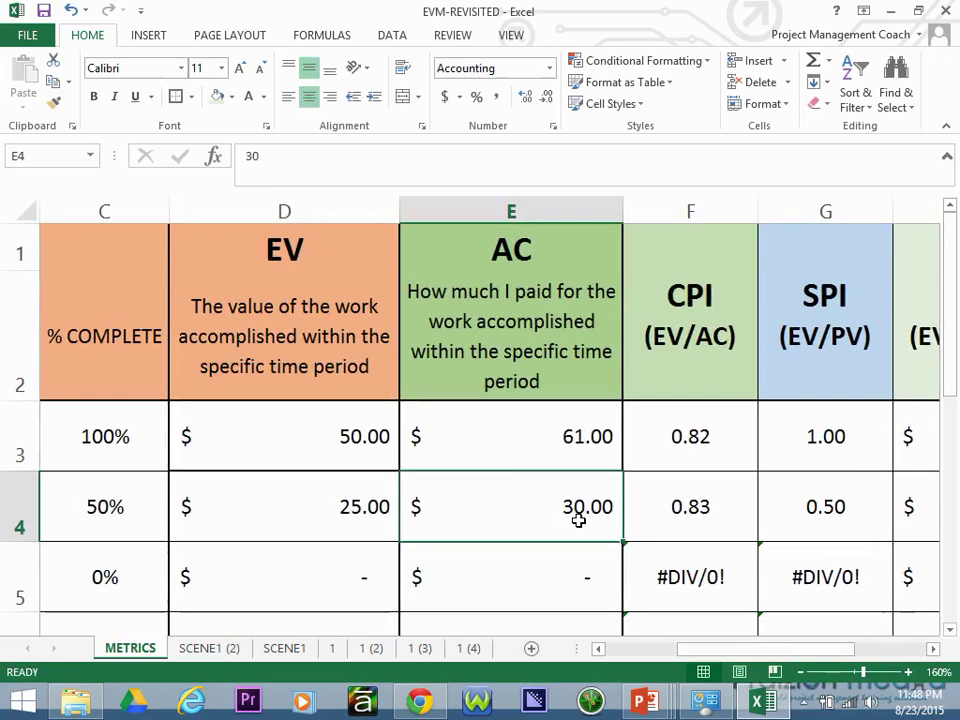
{"action": "key", "text": "Left"}
{"action": "key", "text": "Left"}
{"action": "key", "text": "Left"}
{"action": "key", "text": "Left"}
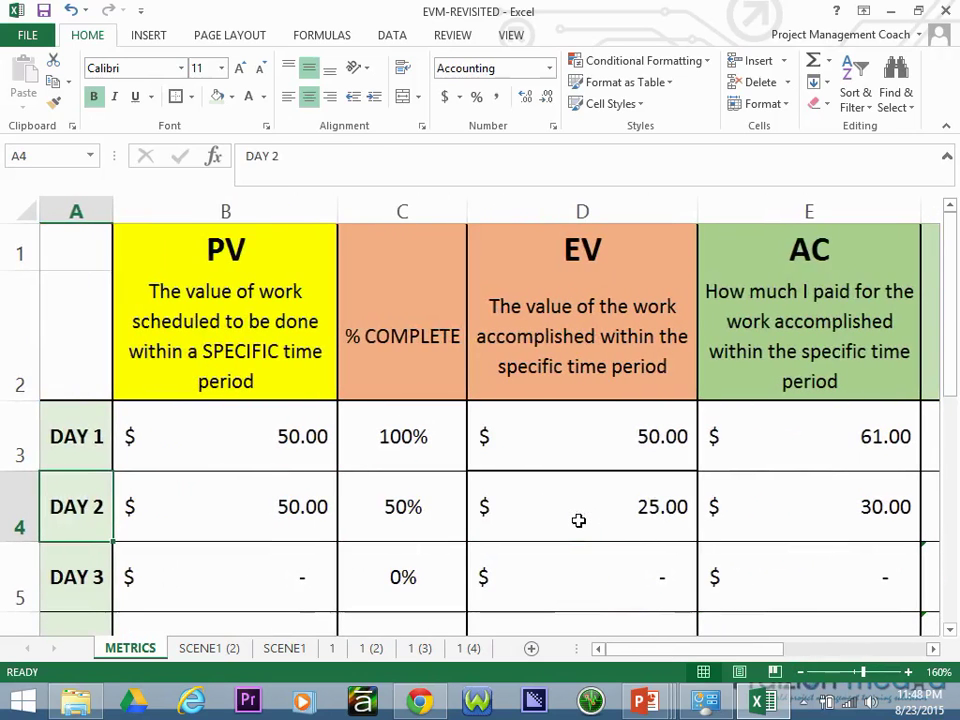
{"action": "left_click", "coordinate": [284, 503]}
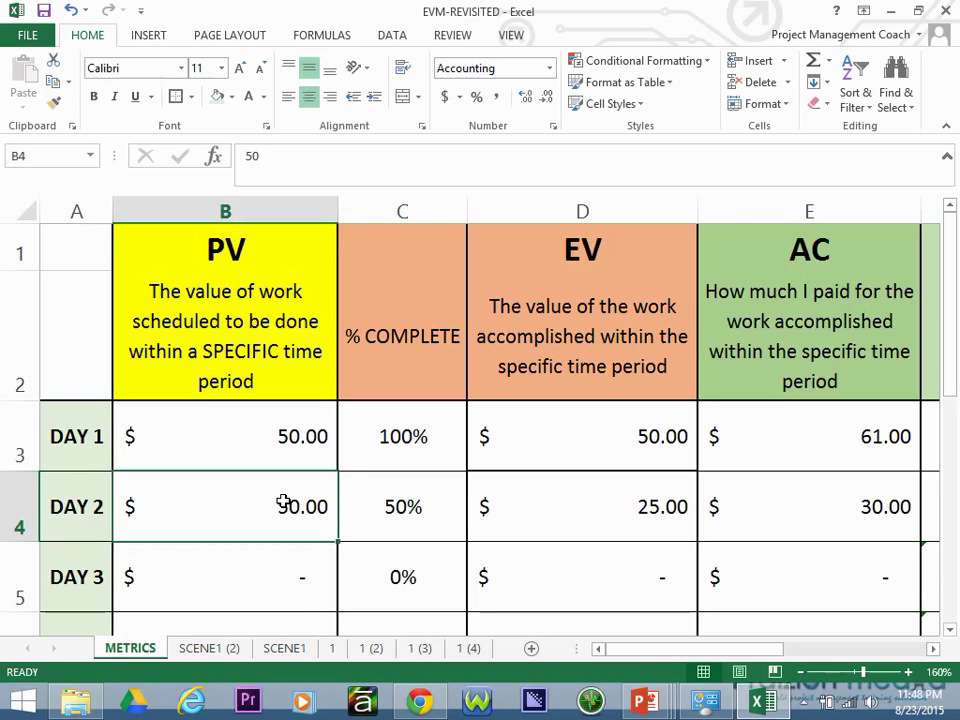
{"action": "left_click", "coordinate": [650, 495]}
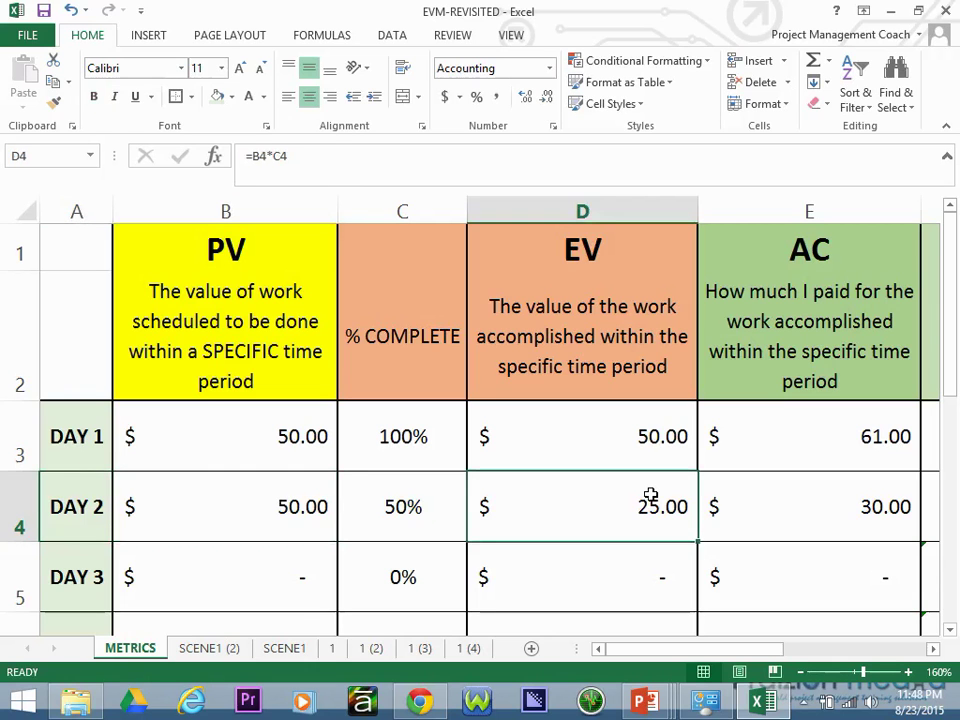
{"action": "key", "text": "Right"}
{"action": "key", "text": "Right"}
{"action": "key", "text": "Right"}
{"action": "key", "text": "Right"}
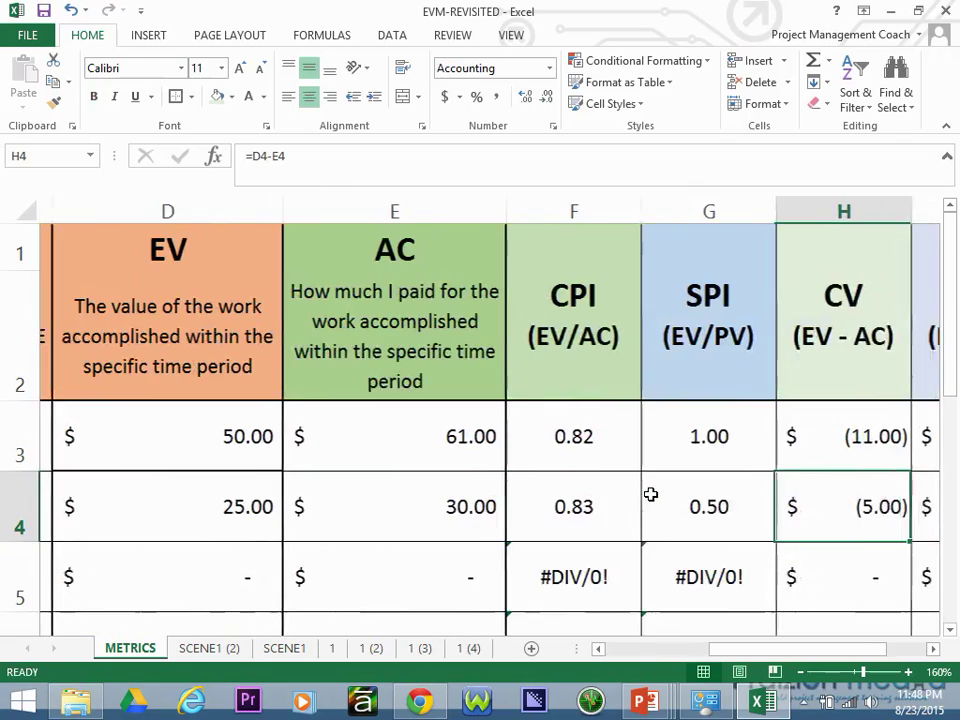
{"action": "key", "text": "Right"}
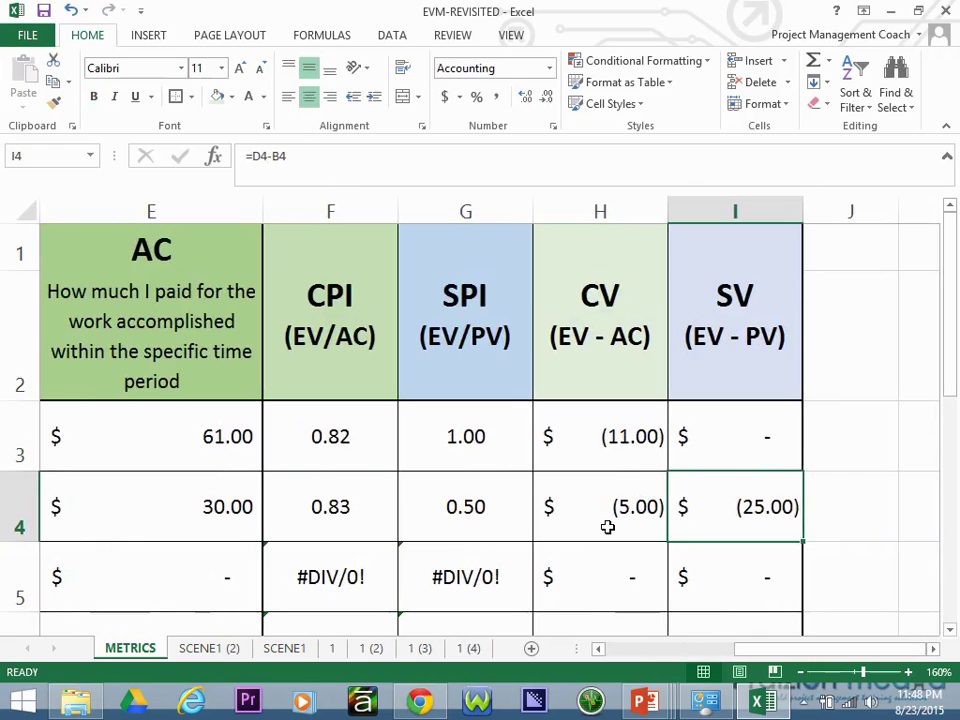
Step: Trace the Day 2 row back from the SV to the PV in B4 and compare the EV in D4 with the AC in E4
{"action": "key", "text": "Left"}
{"action": "key", "text": "Left"}
{"action": "key", "text": "Left"}
{"action": "key", "text": "Left"}
{"action": "key", "text": "Left"}
{"action": "key", "text": "Left"}
{"action": "key", "text": "Left"}
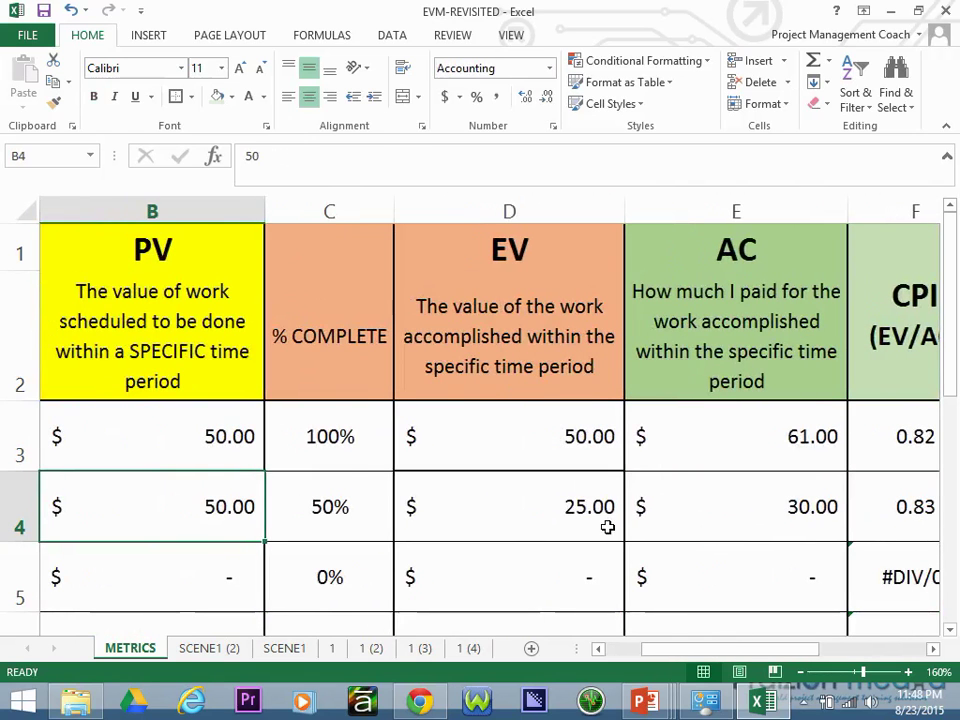
{"action": "left_click", "coordinate": [575, 507]}
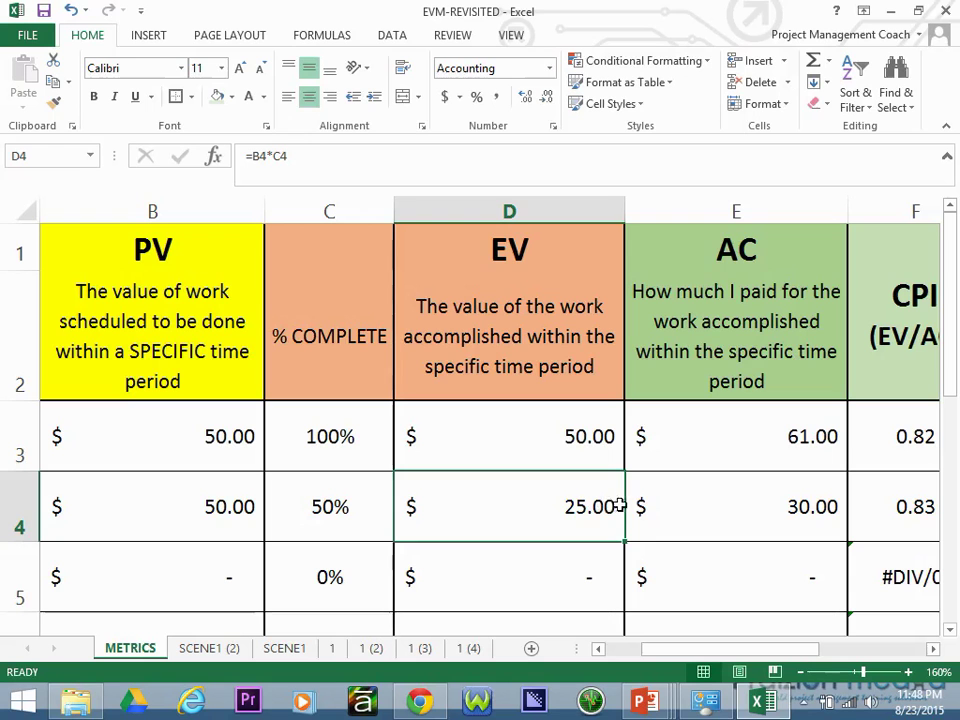
{"action": "left_click", "coordinate": [706, 516]}
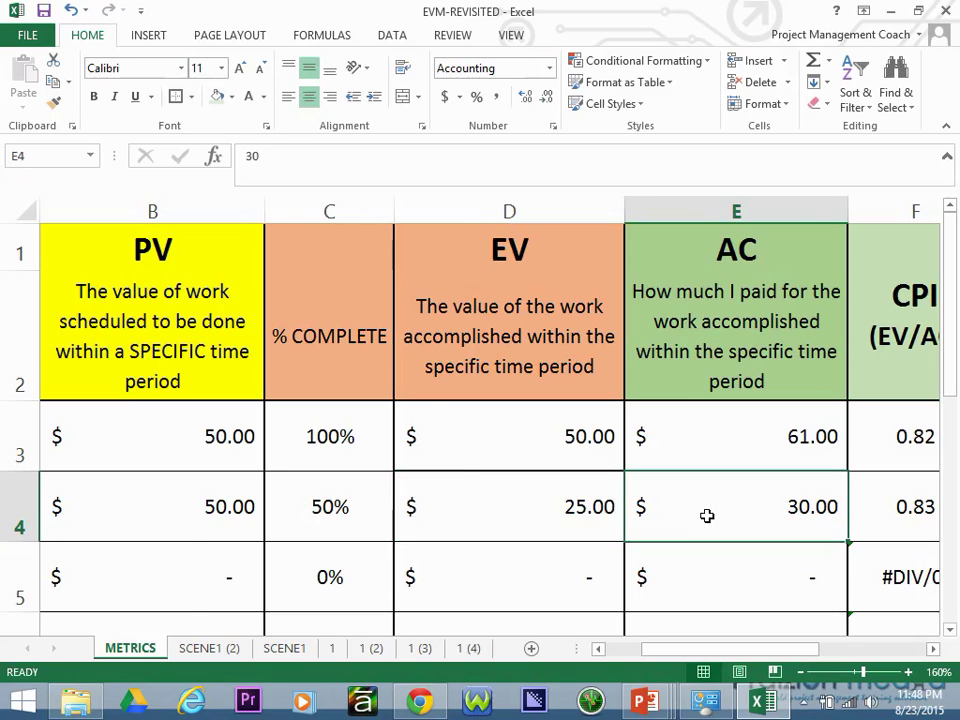
Step: Examine the Day 2 CV in H4 and SV in I4 and relate them to the SPI in G4
{"action": "key", "text": "Right"}
{"action": "key", "text": "Right"}
{"action": "key", "text": "Right"}
{"action": "key", "text": "Right"}
{"action": "key", "text": "Right"}
{"action": "key", "text": "Right"}
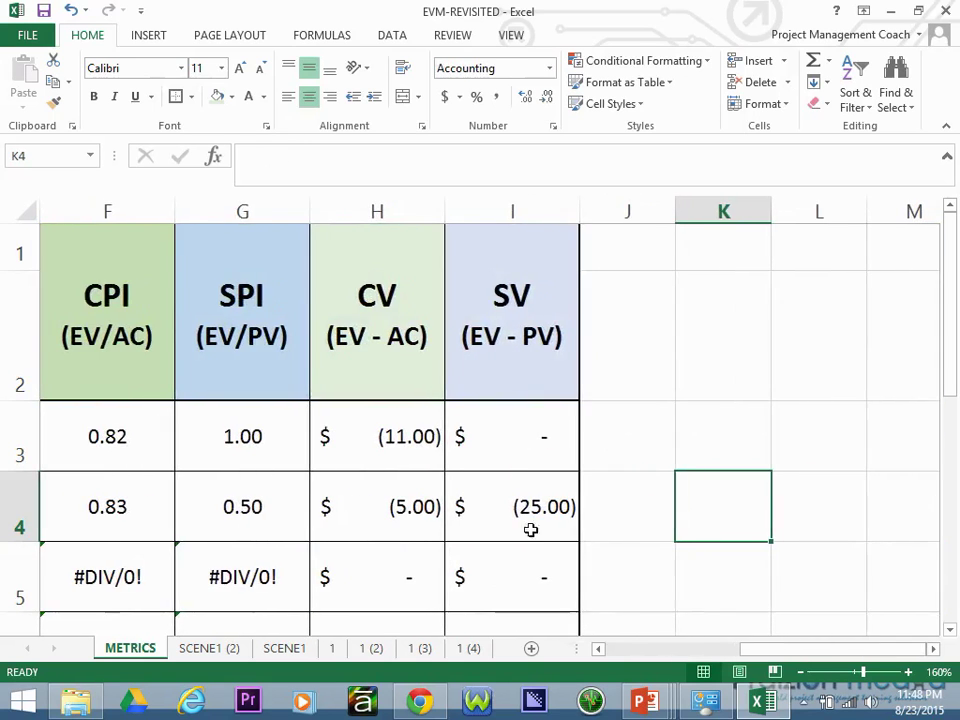
{"action": "left_click", "coordinate": [402, 510]}
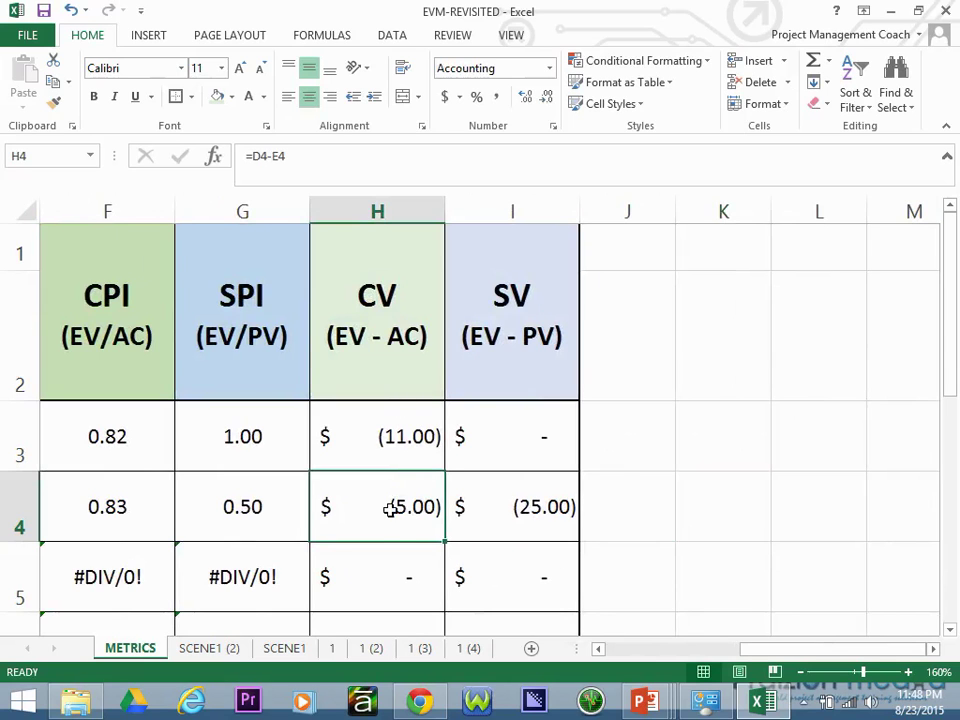
{"action": "left_click", "coordinate": [508, 503]}
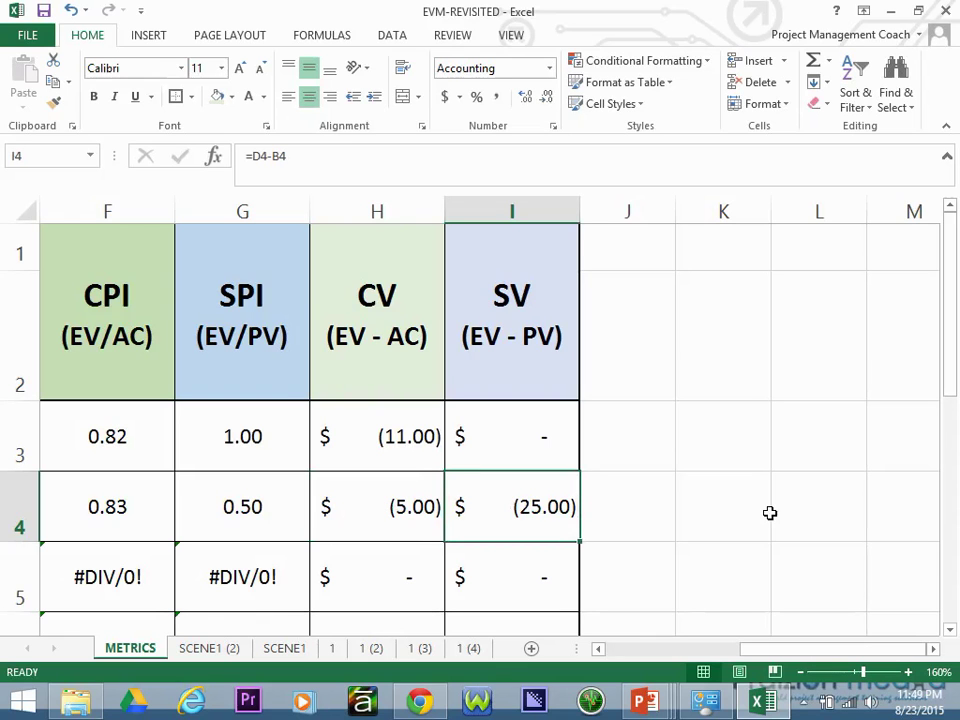
{"action": "key", "text": "Left"}
{"action": "key", "text": "Left"}
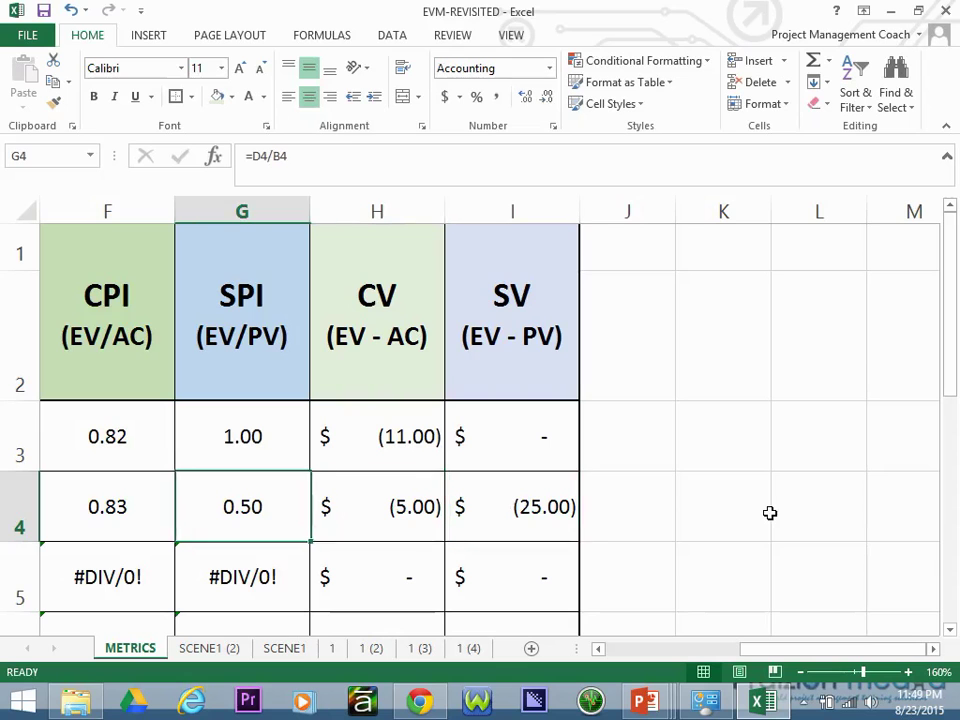
Step: Compare the Day 1 and Day 2 cost and schedule variances in H3:I4
{"action": "left_click", "coordinate": [396, 435]}
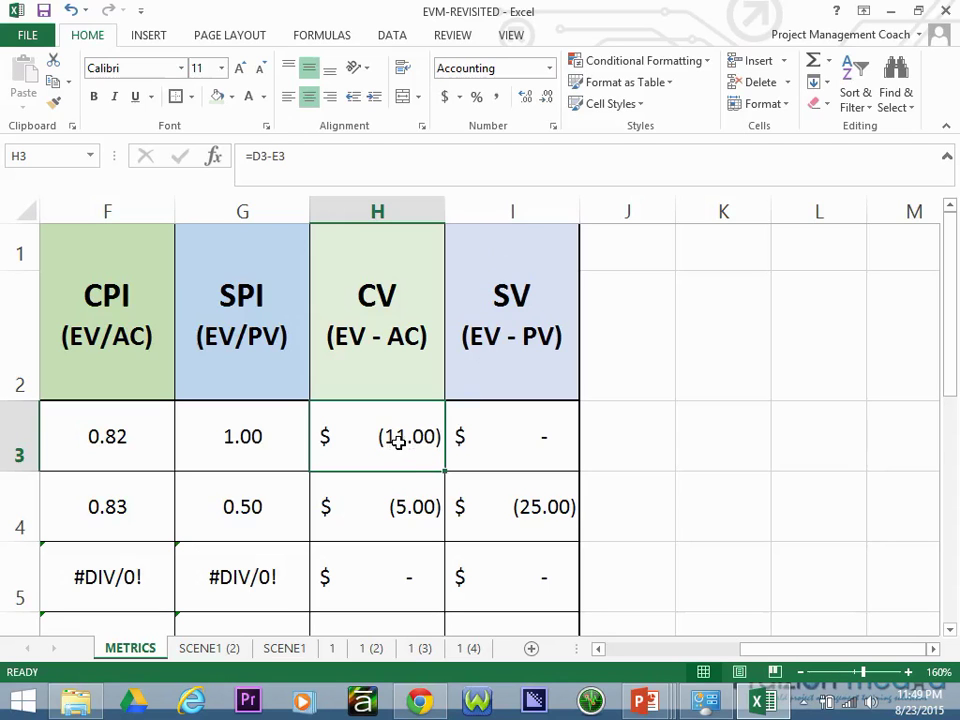
{"action": "left_click", "coordinate": [401, 506]}
{"action": "left_click", "coordinate": [486, 505]}
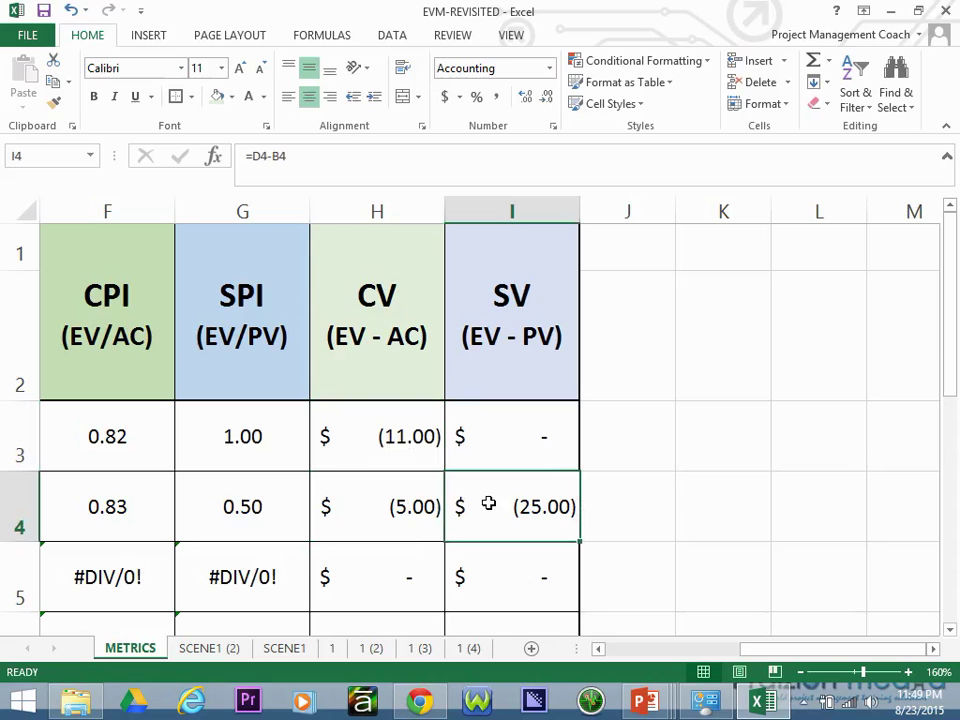
{"action": "left_click", "coordinate": [405, 436]}
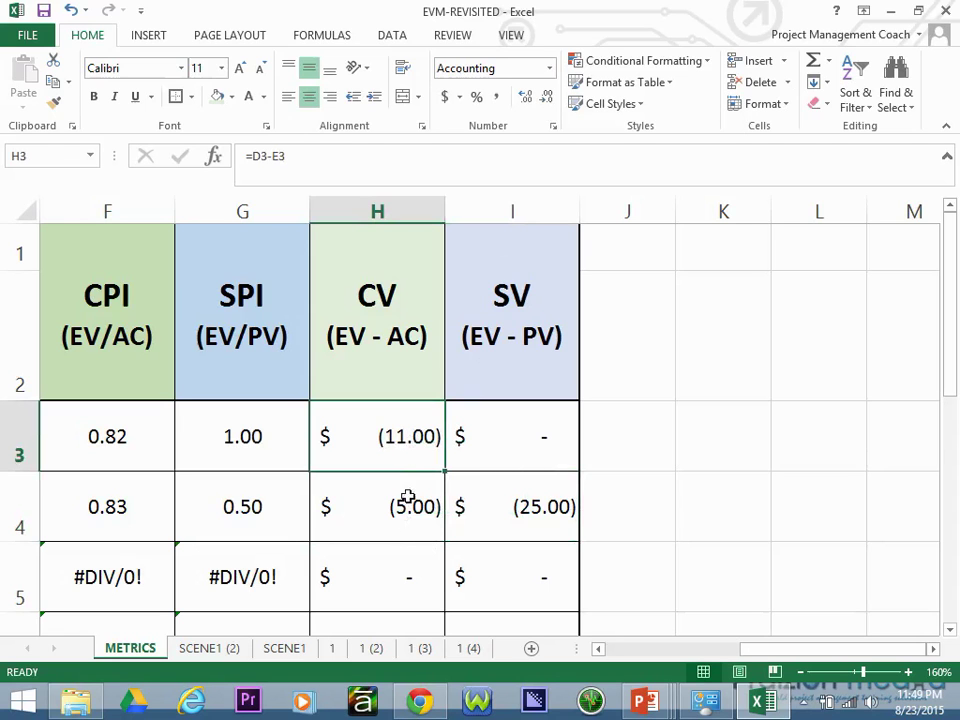
{"action": "left_click_drag", "start_coordinate": [392, 467], "coordinate": [456, 508]}
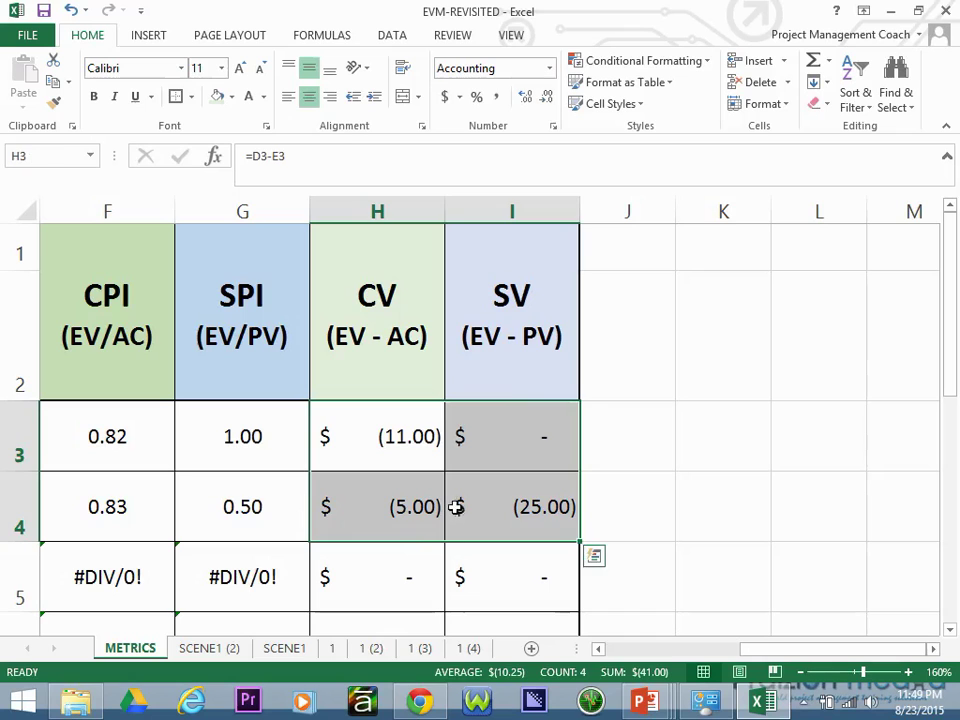
{"action": "left_click", "coordinate": [403, 501]}
{"action": "left_click", "coordinate": [482, 496]}
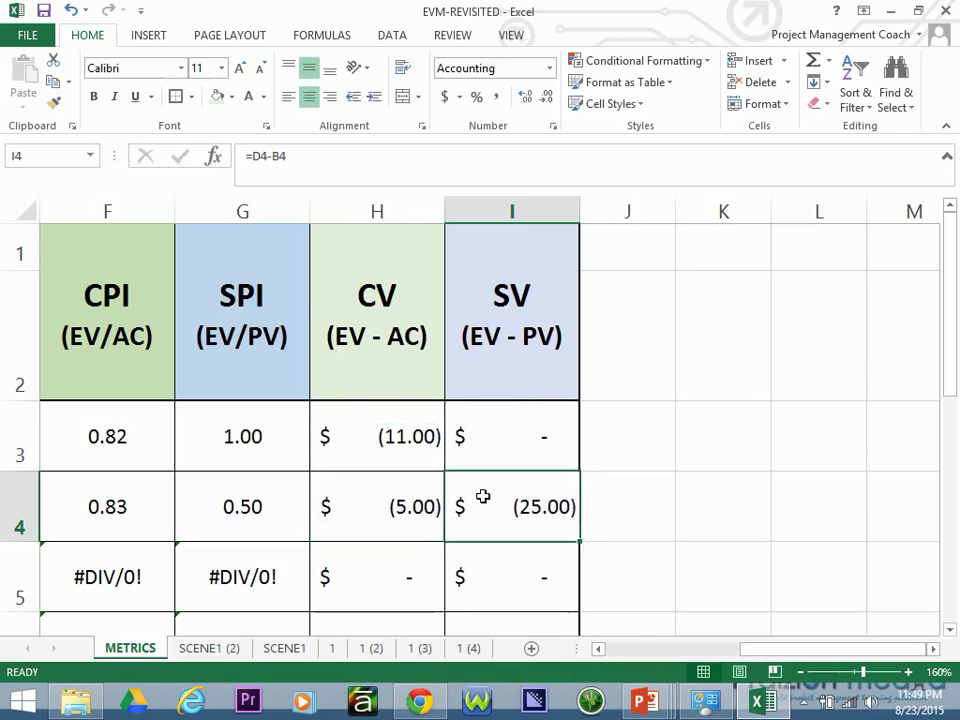
Step: Return to the Day 2 PV and check the two-day sums of PV in B3:B4, EV in D3:D4 and AC in E3:E4
{"action": "key", "text": "Left"}
{"action": "key", "text": "Left"}
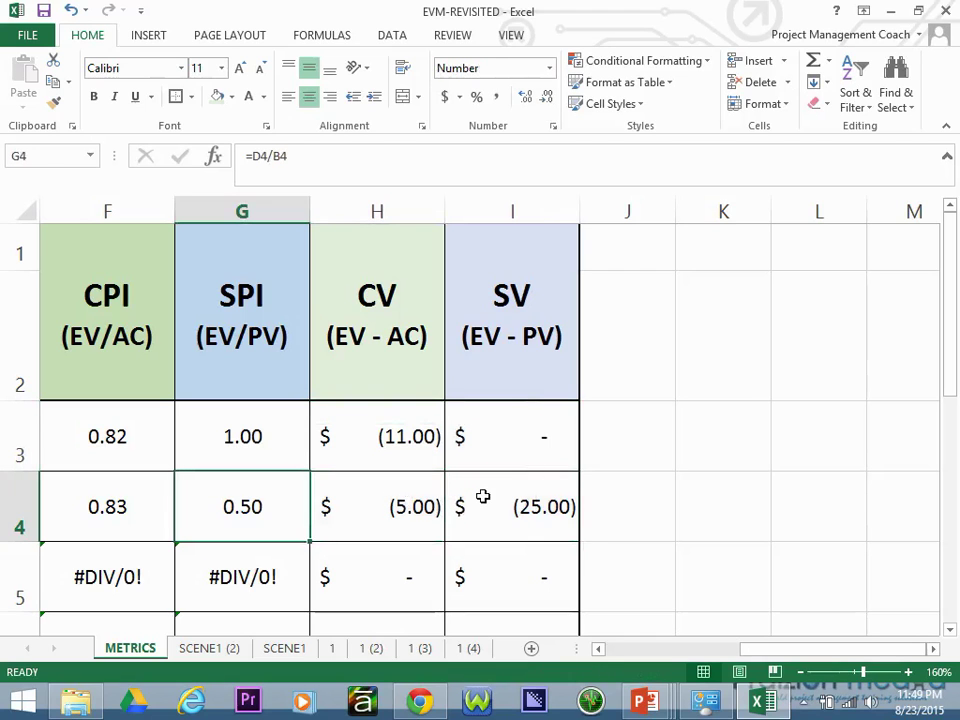
{"action": "key", "text": "Left"}
{"action": "key", "text": "Left"}
{"action": "key", "text": "Left"}
{"action": "key", "text": "Left"}
{"action": "key", "text": "Left"}
{"action": "key", "text": "Left"}
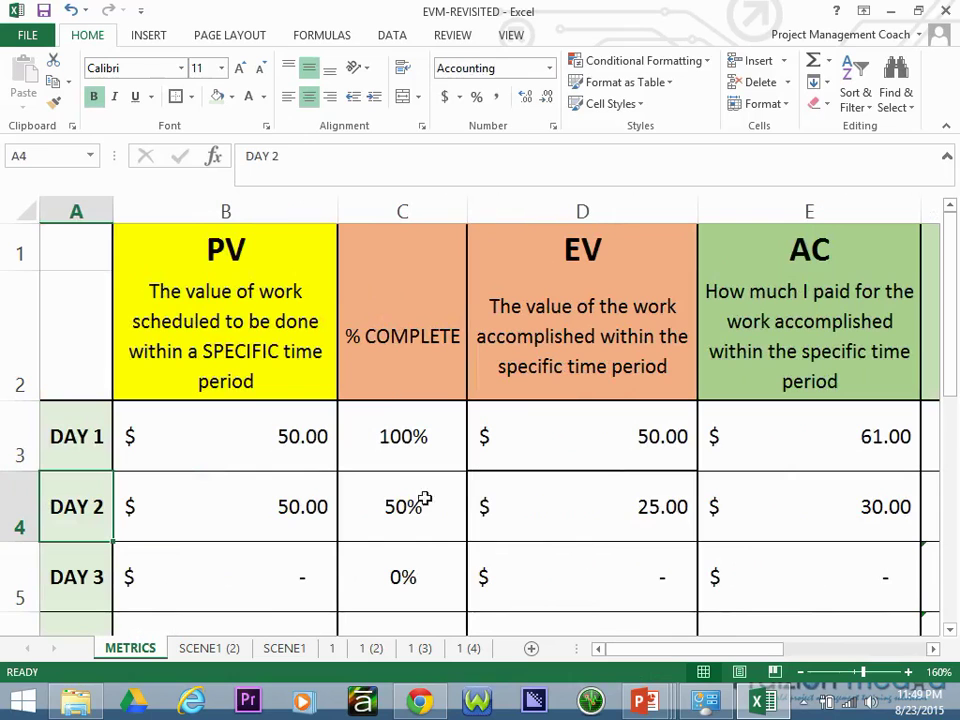
{"action": "left_click", "coordinate": [208, 505]}
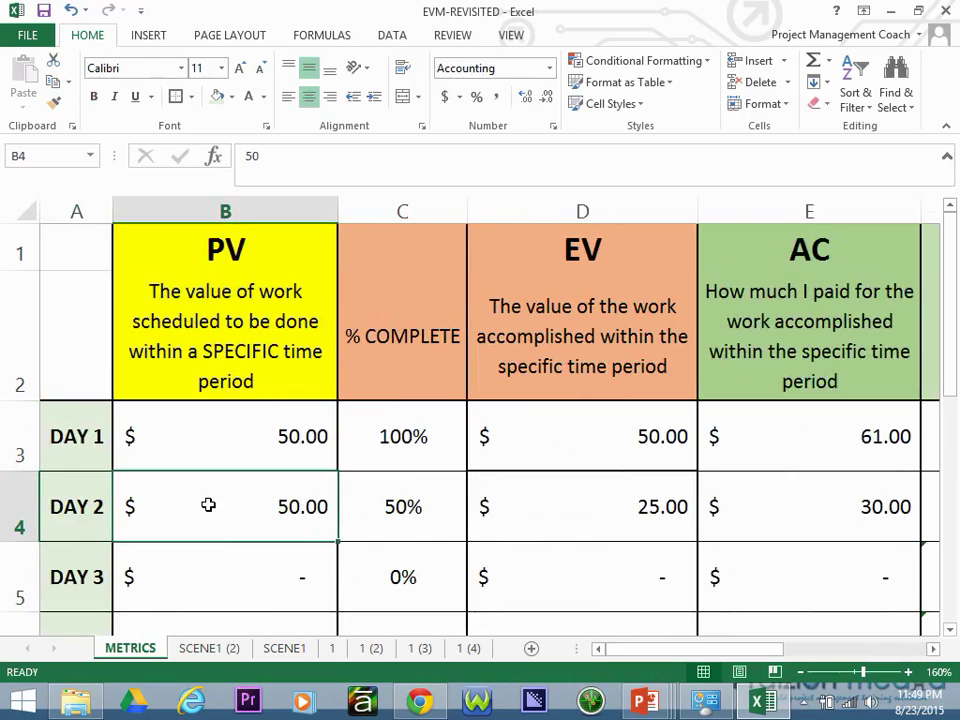
{"action": "left_click_drag", "start_coordinate": [268, 435], "coordinate": [268, 497]}
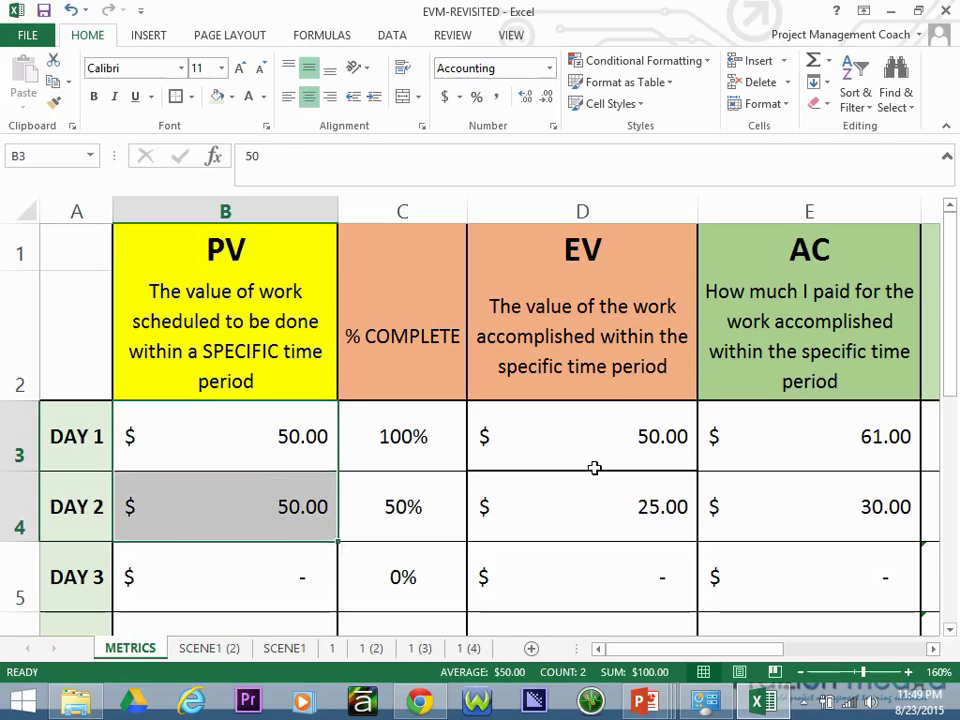
{"action": "left_click_drag", "start_coordinate": [606, 440], "coordinate": [602, 484]}
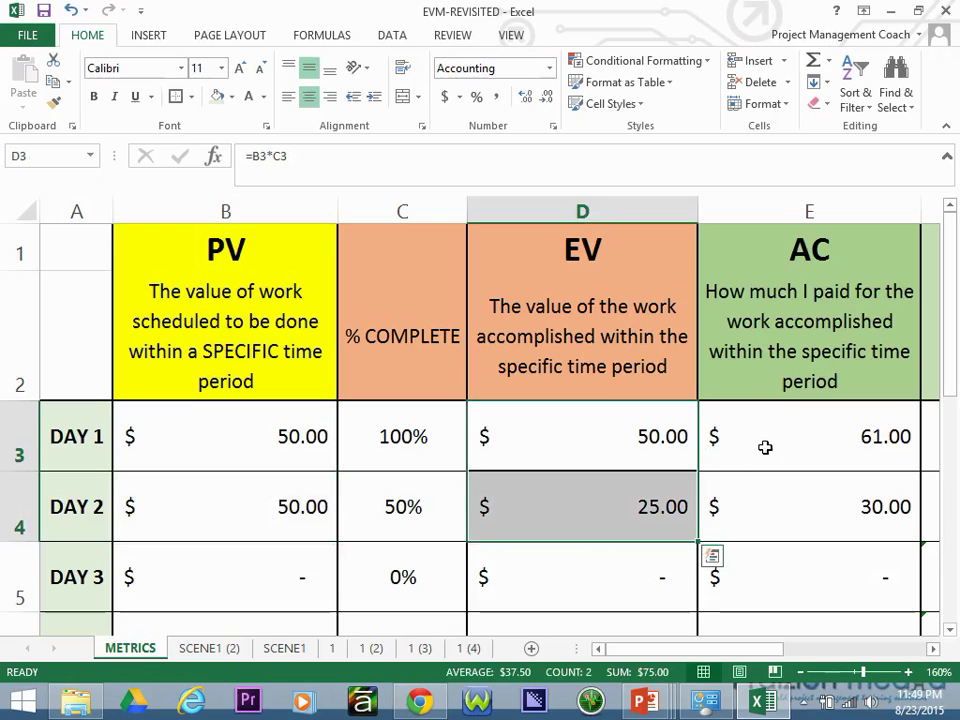
{"action": "left_click_drag", "start_coordinate": [804, 436], "coordinate": [805, 505]}
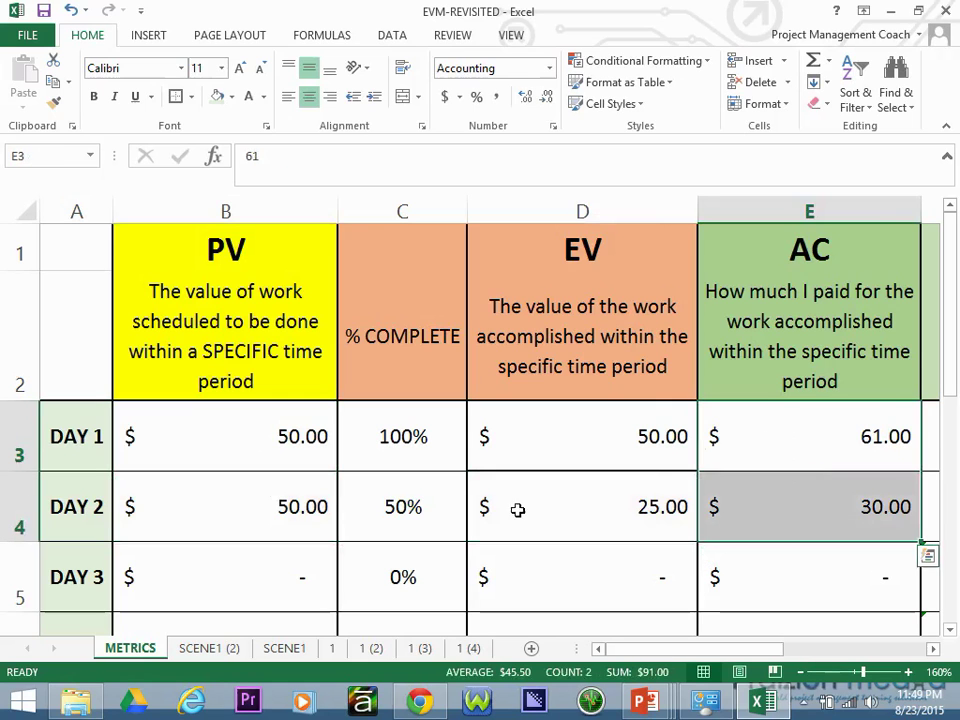
Step: Review the CUMULATIVE row from the PV, % COMP and EV in B13:D13 across to the SV in I13
{"action": "left_click", "coordinate": [451, 577]}
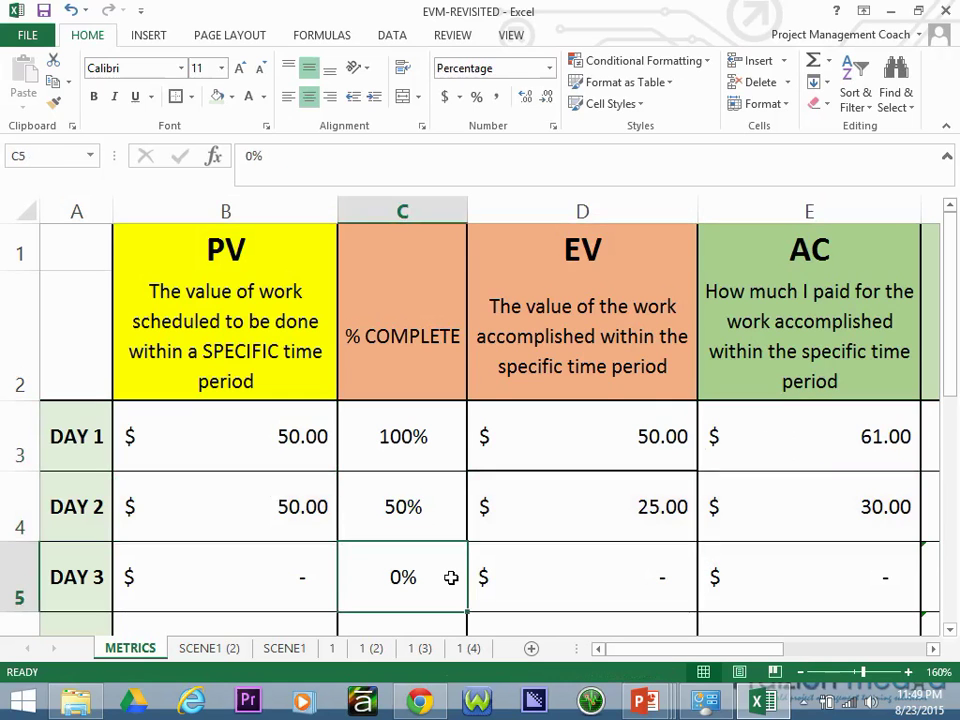
{"action": "key", "text": "Down"}
{"action": "key", "text": "Down"}
{"action": "key", "text": "Down"}
{"action": "key", "text": "Down"}
{"action": "key", "text": "Down"}
{"action": "key", "text": "Down"}
{"action": "key", "text": "Down"}
{"action": "key", "text": "Down"}
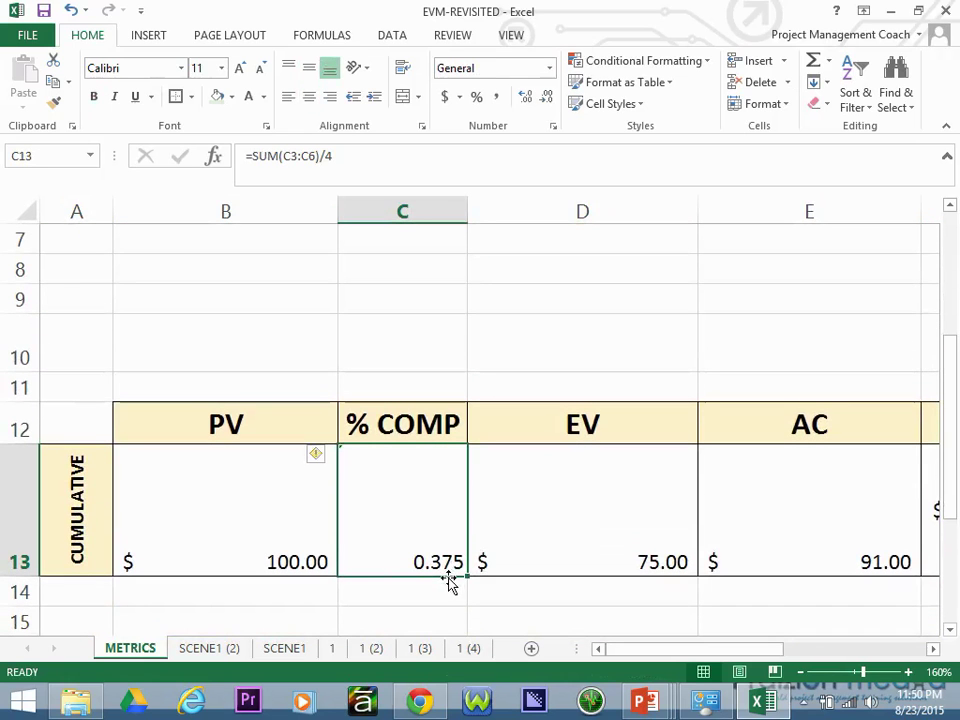
{"action": "left_click", "coordinate": [275, 526]}
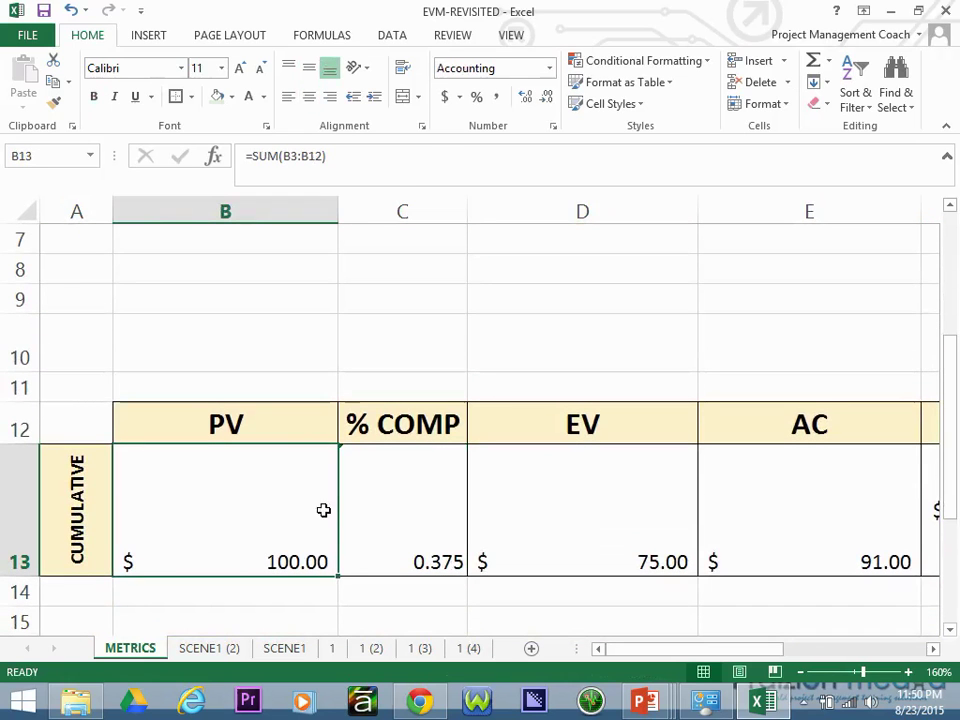
{"action": "left_click", "coordinate": [421, 517]}
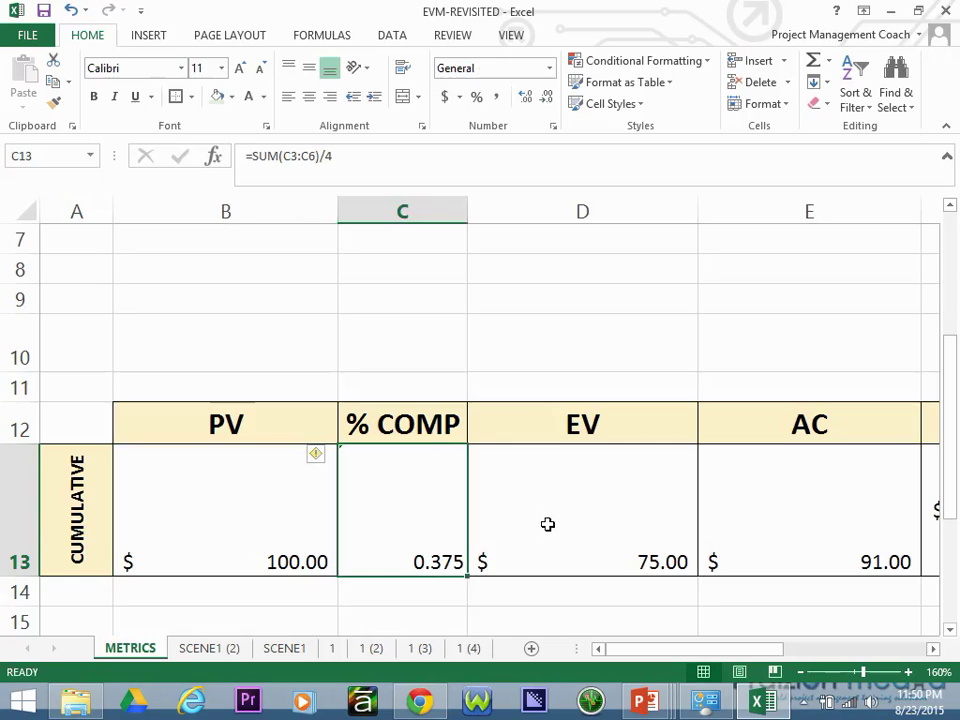
{"action": "left_click", "coordinate": [578, 507]}
{"action": "key", "text": "Right"}
{"action": "key", "text": "Right"}
{"action": "key", "text": "Right"}
{"action": "key", "text": "Right"}
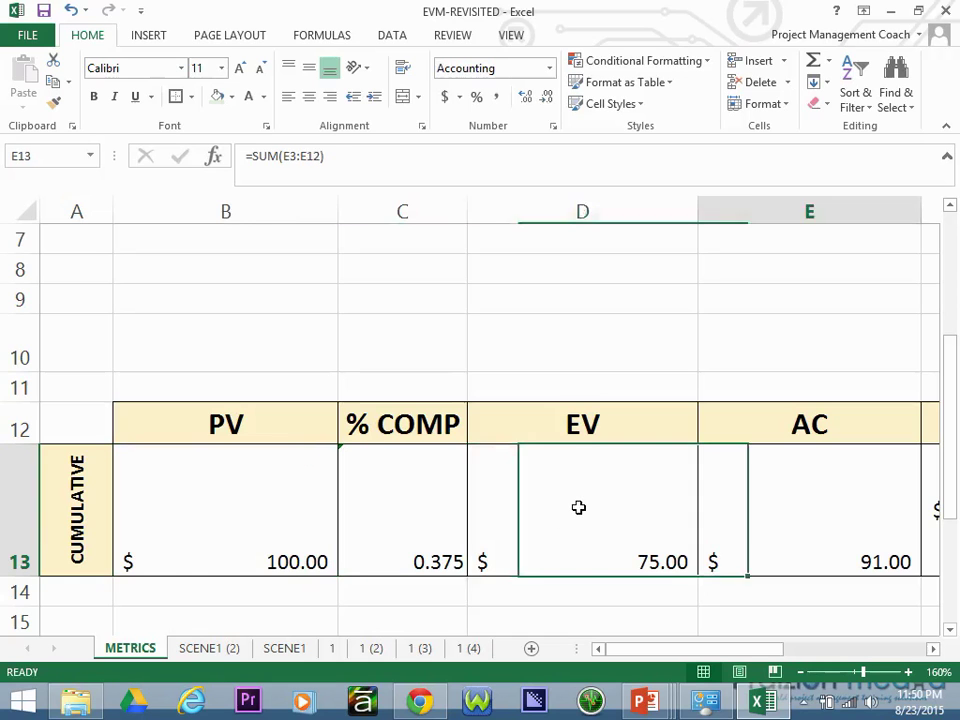
{"action": "key", "text": "Right"}
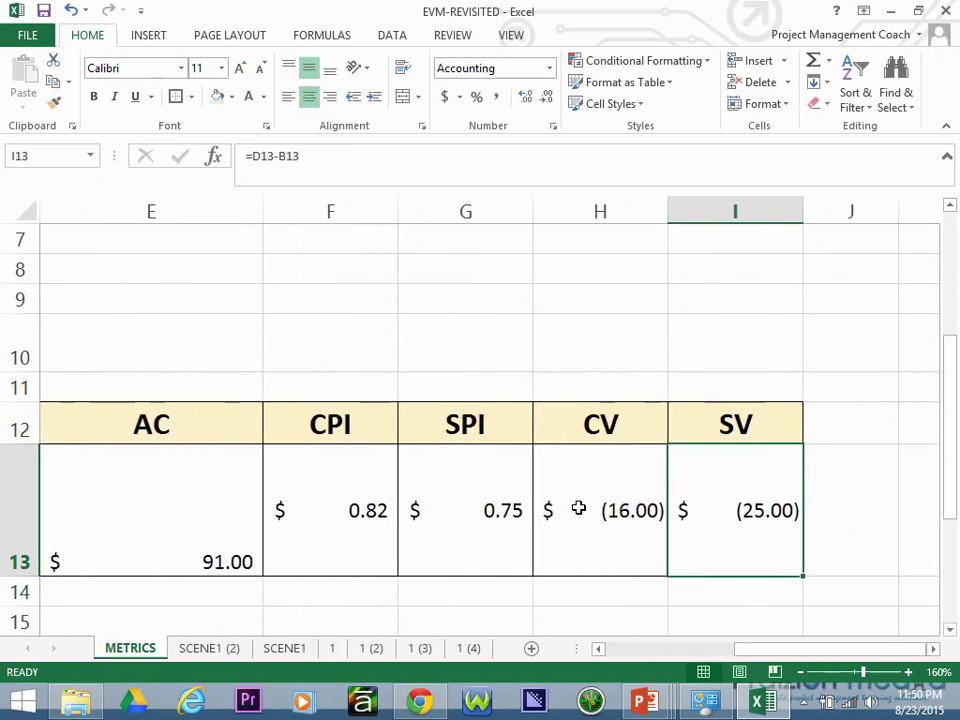
Step: Change the number format of the cumulative CPI and SPI in F13:G13 to General
{"action": "left_click_drag", "start_coordinate": [352, 496], "coordinate": [439, 476]}
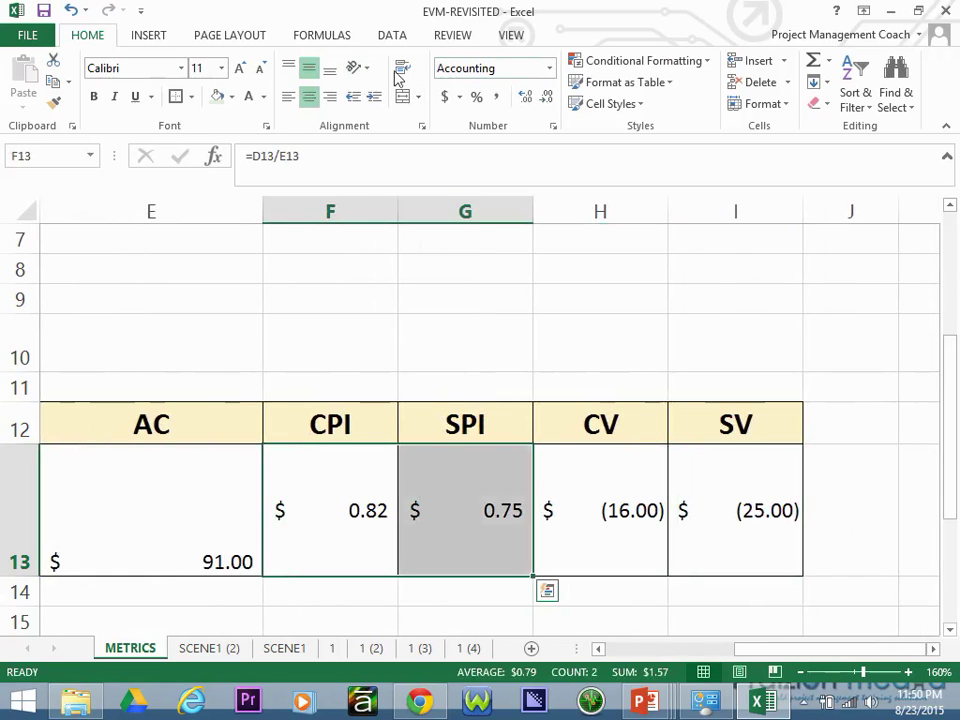
{"action": "left_click", "coordinate": [550, 68]}
{"action": "left_click", "coordinate": [514, 100]}
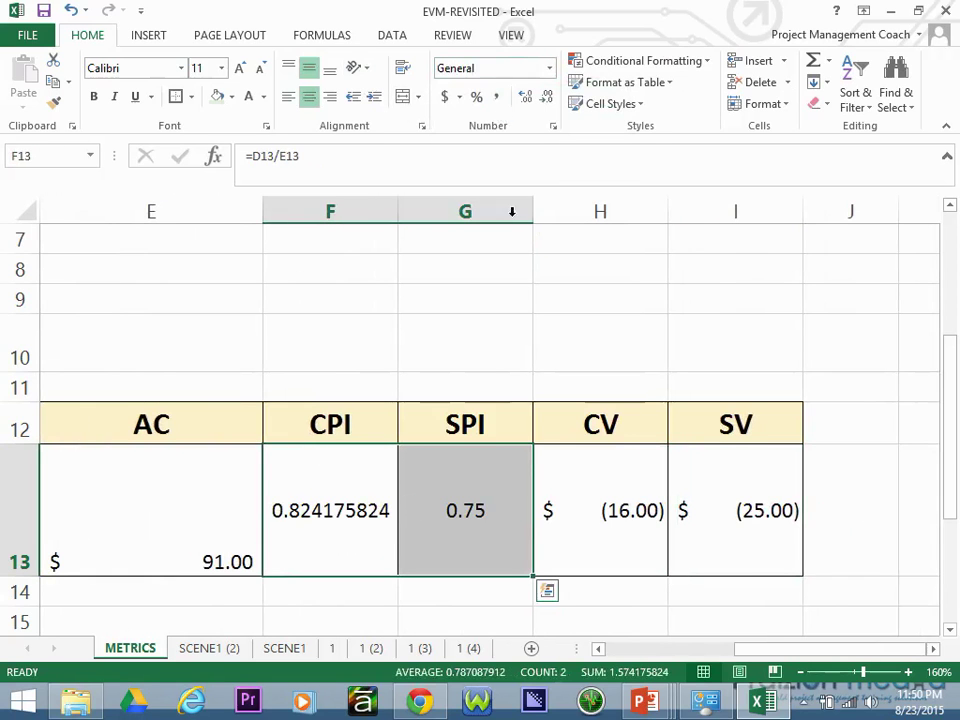
Step: Reduce the cumulative CPI in F13 to two decimal places
{"action": "left_click", "coordinate": [362, 520]}
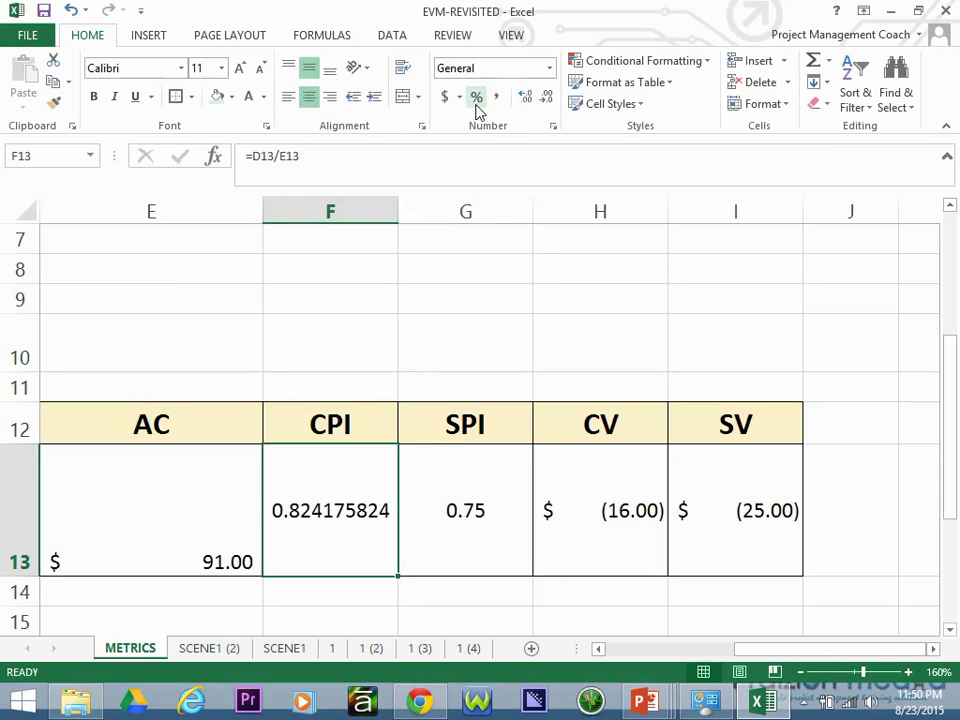
{"action": "left_click", "coordinate": [525, 97]}
{"action": "left_click", "coordinate": [548, 100]}
{"action": "left_click", "coordinate": [549, 100]}
{"action": "left_click", "coordinate": [549, 100]}
{"action": "left_click", "coordinate": [549, 100]}
{"action": "left_click", "coordinate": [550, 100]}
{"action": "left_click", "coordinate": [550, 100]}
{"action": "left_click", "coordinate": [550, 100]}
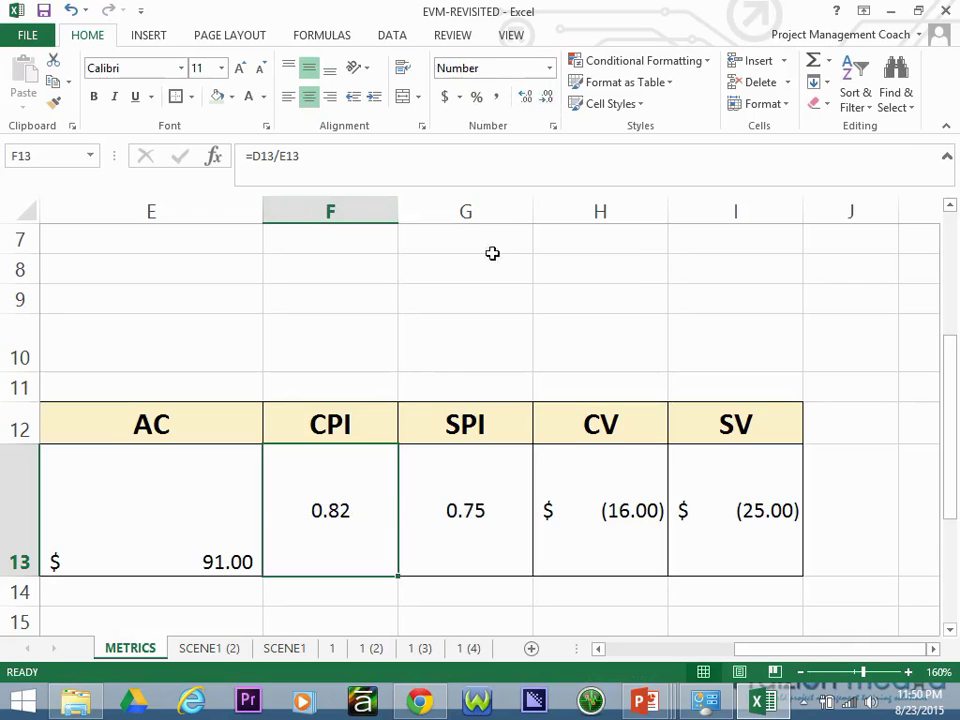
{"action": "left_click", "coordinate": [441, 362]}
{"action": "left_click", "coordinate": [345, 495]}
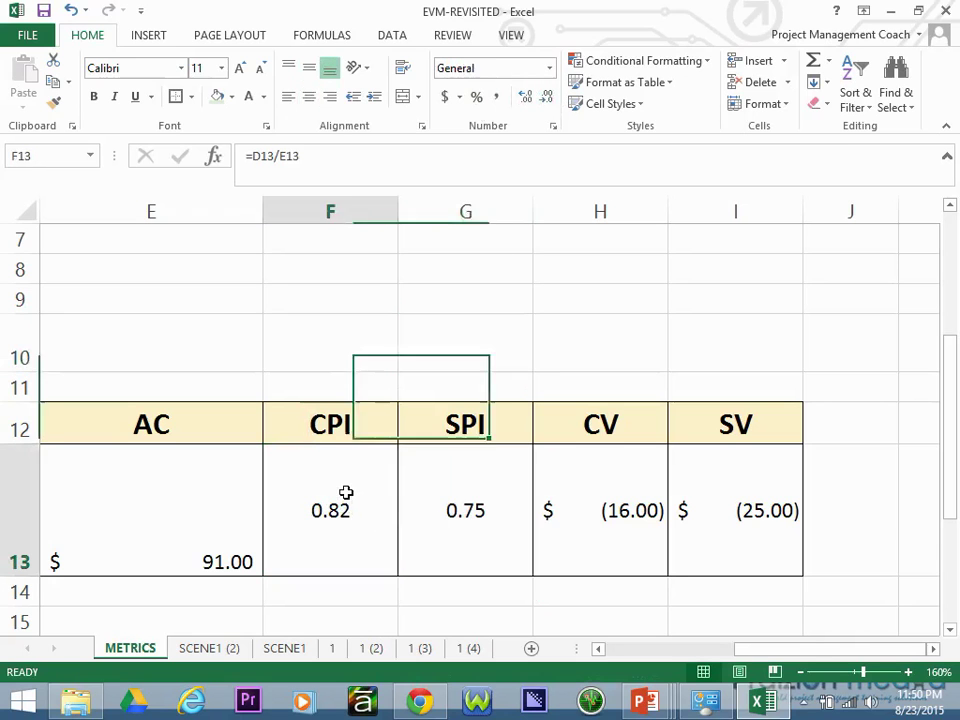
Step: Review the cumulative SPI, CV and SV in G13:I13
{"action": "left_click", "coordinate": [465, 497]}
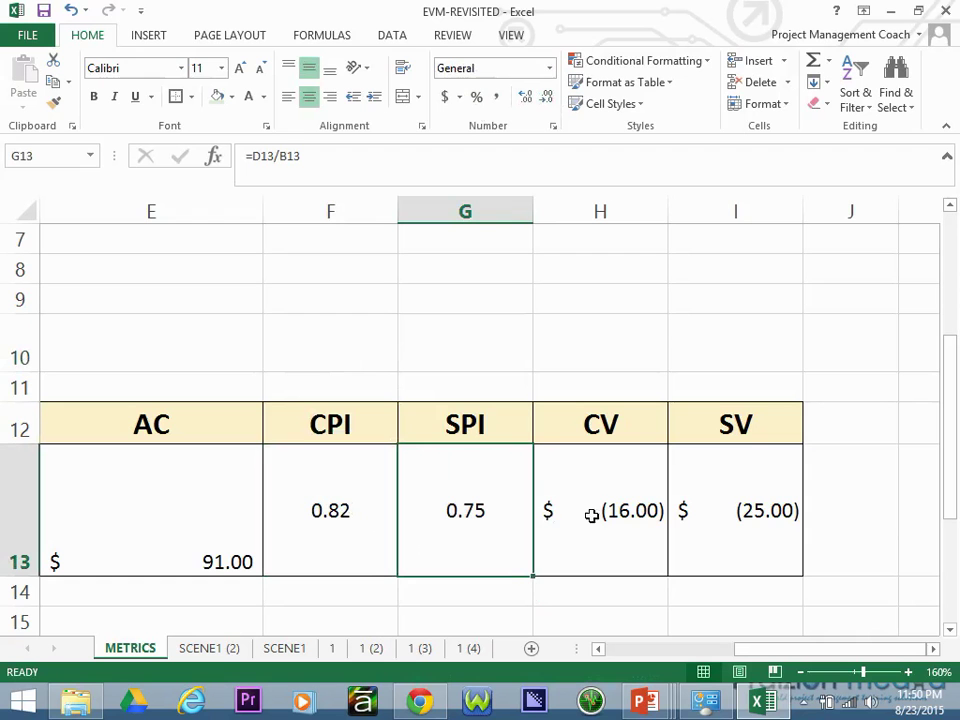
{"action": "left_click", "coordinate": [620, 501]}
{"action": "left_click", "coordinate": [718, 497]}
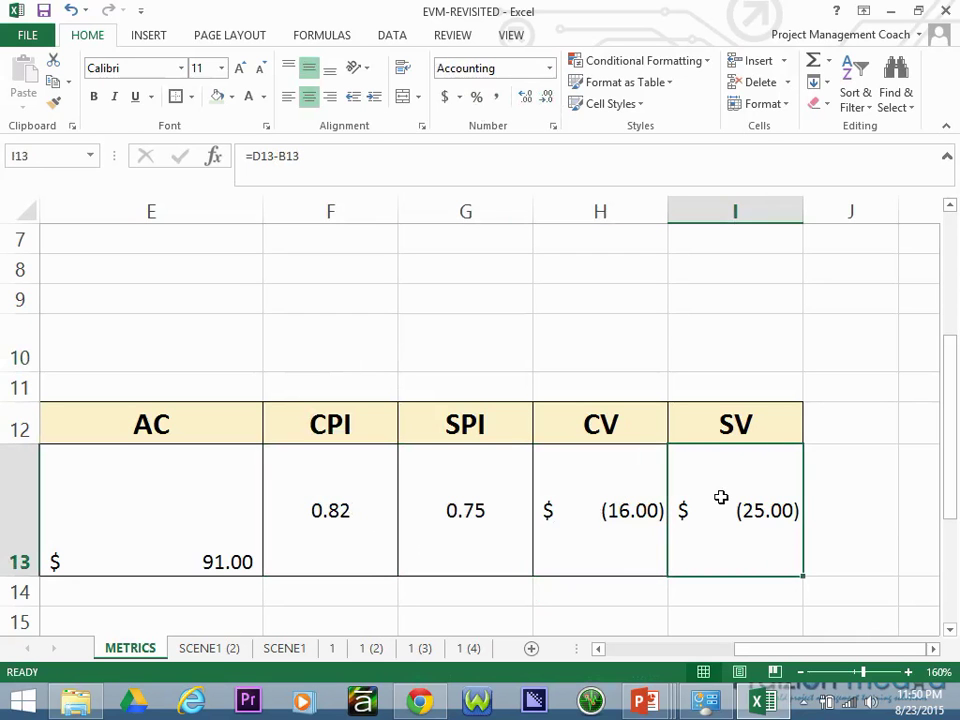
Step: Return to the start of the METRICS sheet and zoom out to 100% to show all columns of the daily table
{"action": "key", "text": "Up"}
{"action": "key", "text": "Up"}
{"action": "key", "text": "Up"}
{"action": "key", "text": "Up"}
{"action": "key", "text": "Up"}
{"action": "key", "text": "Up"}
{"action": "key", "text": "Up"}
{"action": "key", "text": "Up"}
{"action": "key", "text": "Up"}
{"action": "key", "text": "Up"}
{"action": "key", "text": "Up"}
{"action": "key", "text": "Left"}
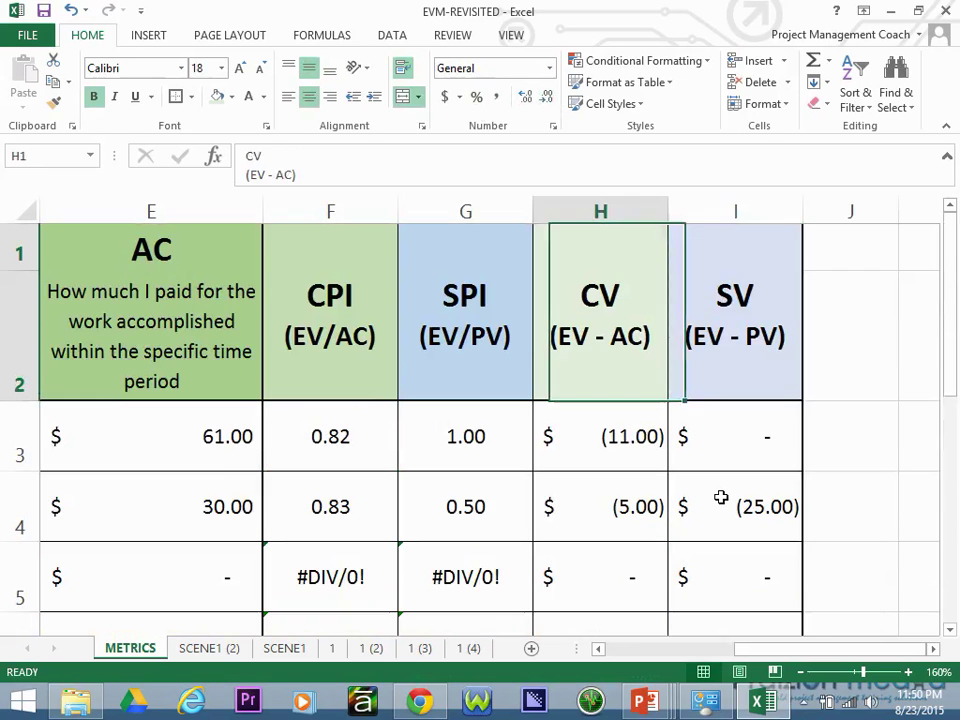
{"action": "key", "text": "Left"}
{"action": "key", "text": "Left"}
{"action": "key", "text": "Left"}
{"action": "key", "text": "Left"}
{"action": "key", "text": "Left"}
{"action": "key", "text": "Left"}
{"action": "key", "text": "Left"}
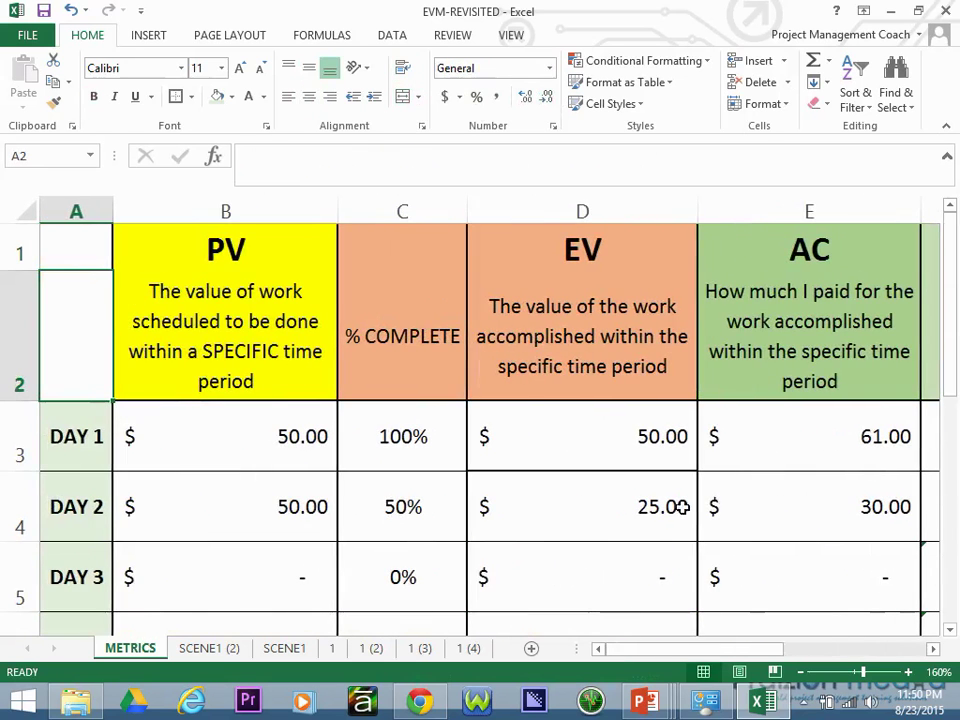
{"action": "left_click", "coordinate": [801, 672]}
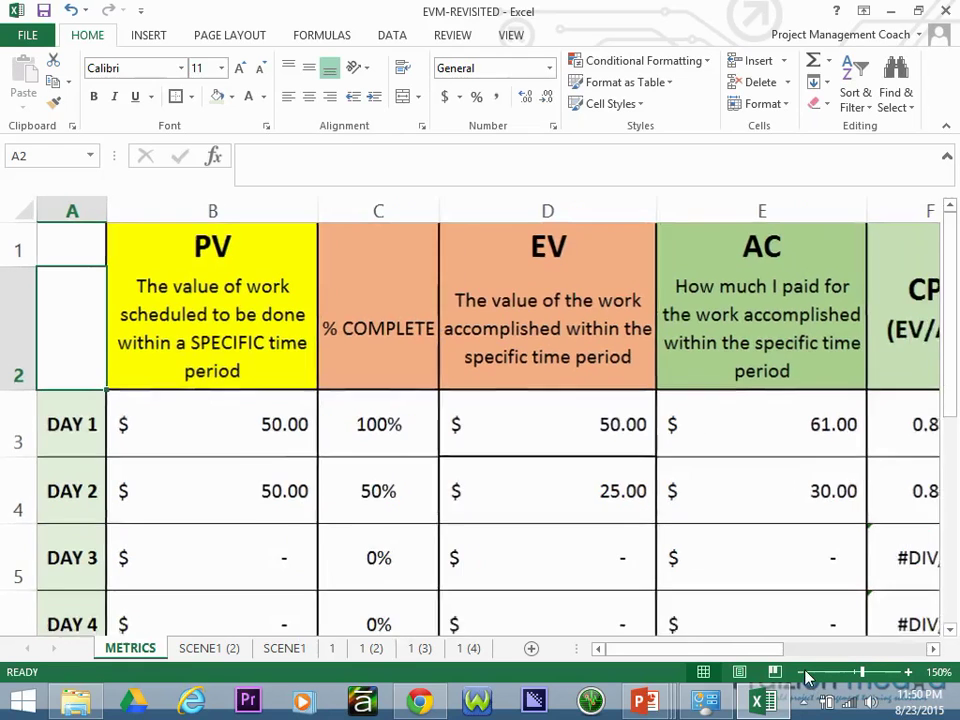
{"action": "left_click", "coordinate": [801, 672]}
{"action": "left_click", "coordinate": [803, 672]}
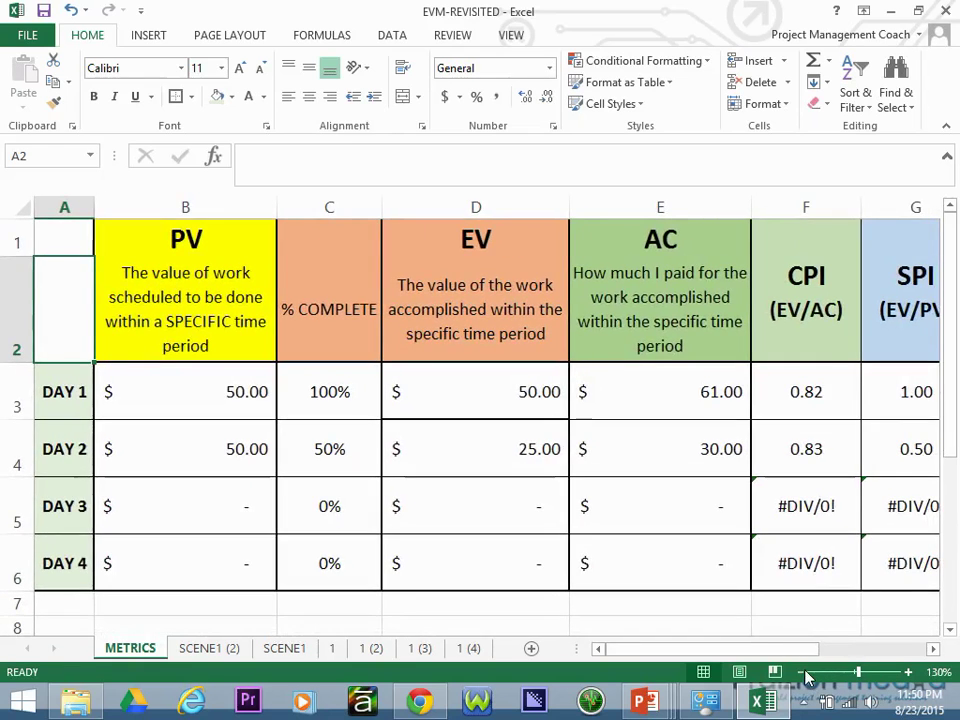
{"action": "left_click", "coordinate": [803, 672]}
{"action": "left_click", "coordinate": [801, 672]}
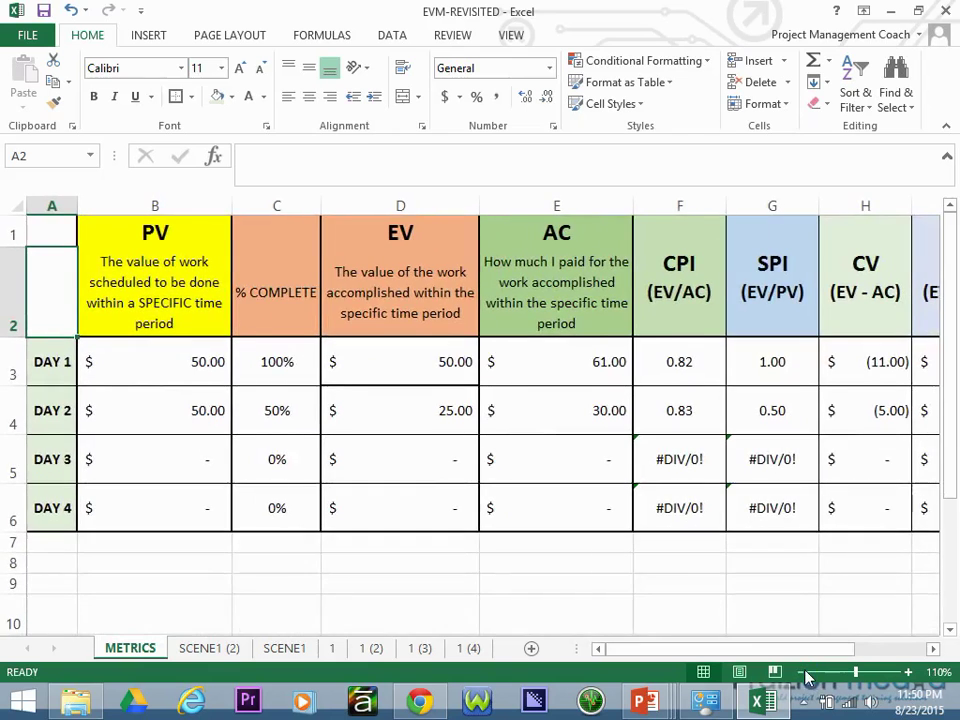
{"action": "left_click", "coordinate": [801, 672]}
Step: Review the DAY 1 and DAY 2 rows and the Day 2 % COMPLETE in C4
{"action": "left_click", "coordinate": [9, 358]}
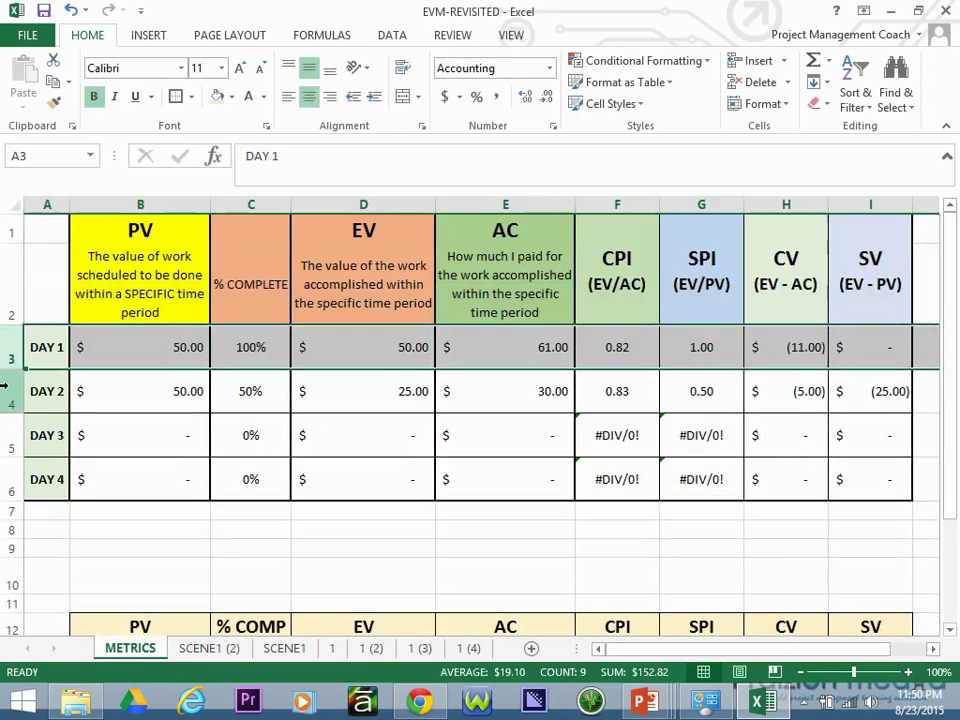
{"action": "left_click", "coordinate": [4, 390]}
{"action": "left_click", "coordinate": [250, 391]}
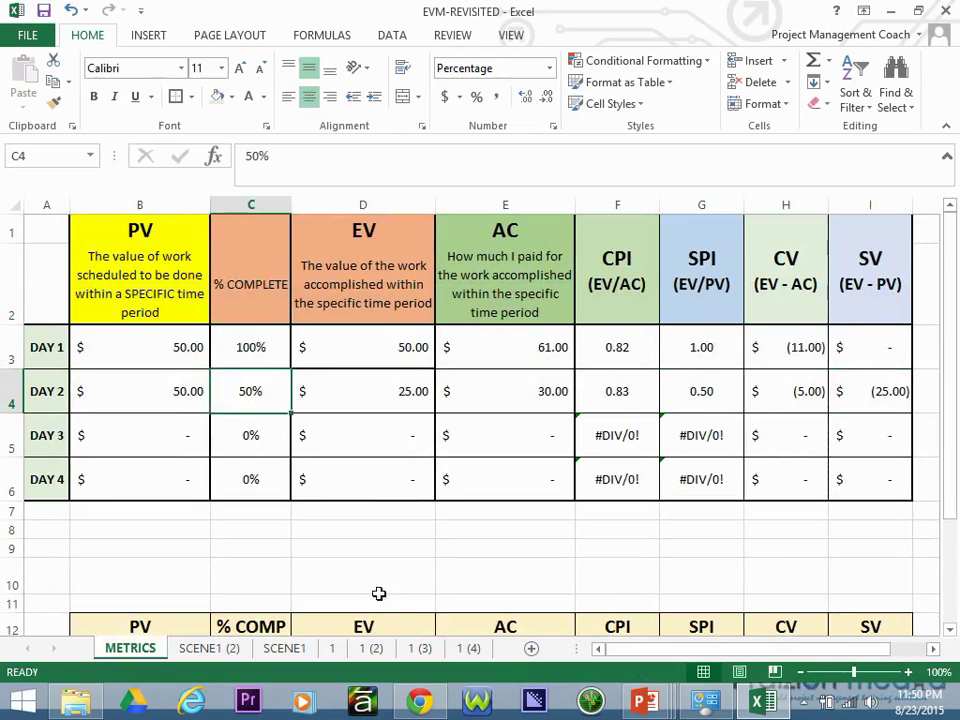
Step: On sheet 1 (3), examine the completed Day 3 blocks in G3:G4 and the Day 2 block in F4
{"action": "left_click", "coordinate": [419, 648]}
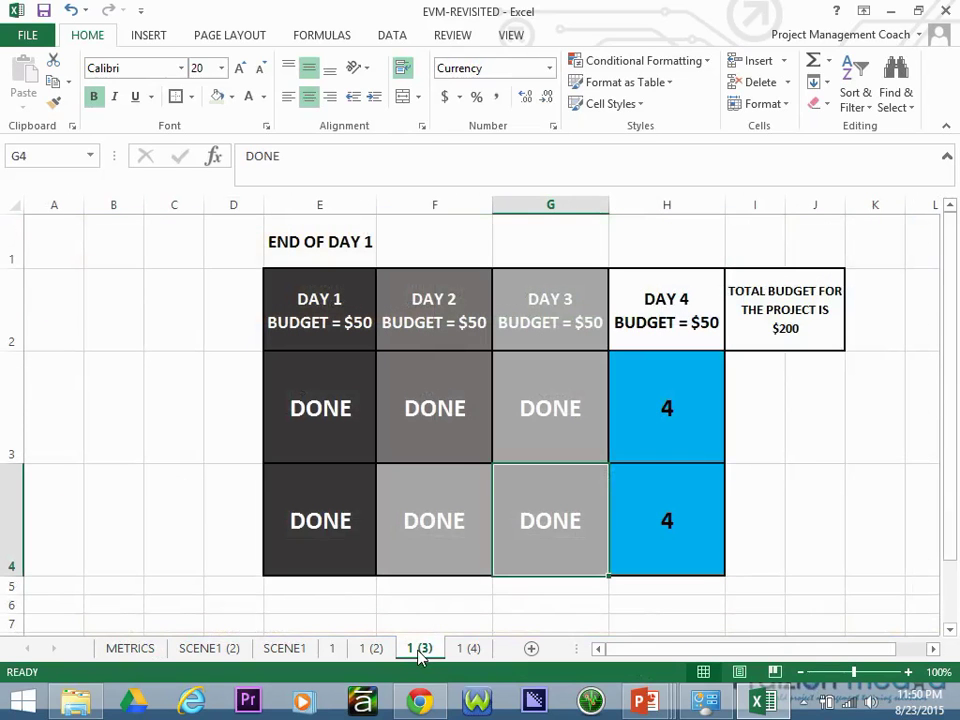
{"action": "left_click", "coordinate": [541, 406]}
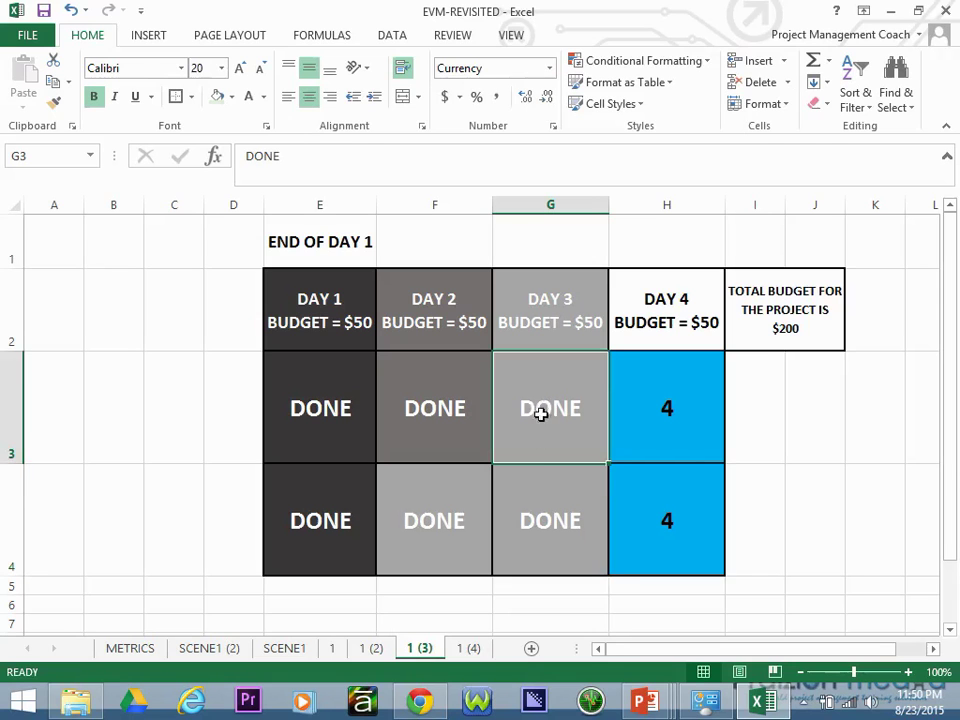
{"action": "left_click", "coordinate": [530, 495]}
{"action": "left_click", "coordinate": [455, 514]}
{"action": "left_click", "coordinate": [546, 514]}
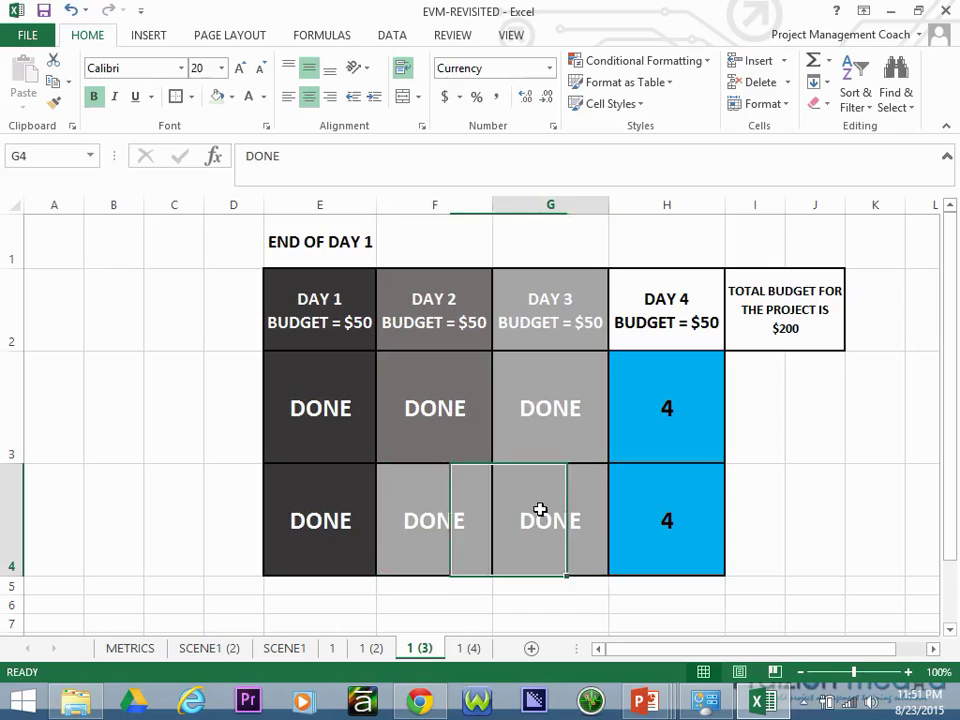
{"action": "left_click", "coordinate": [561, 418]}
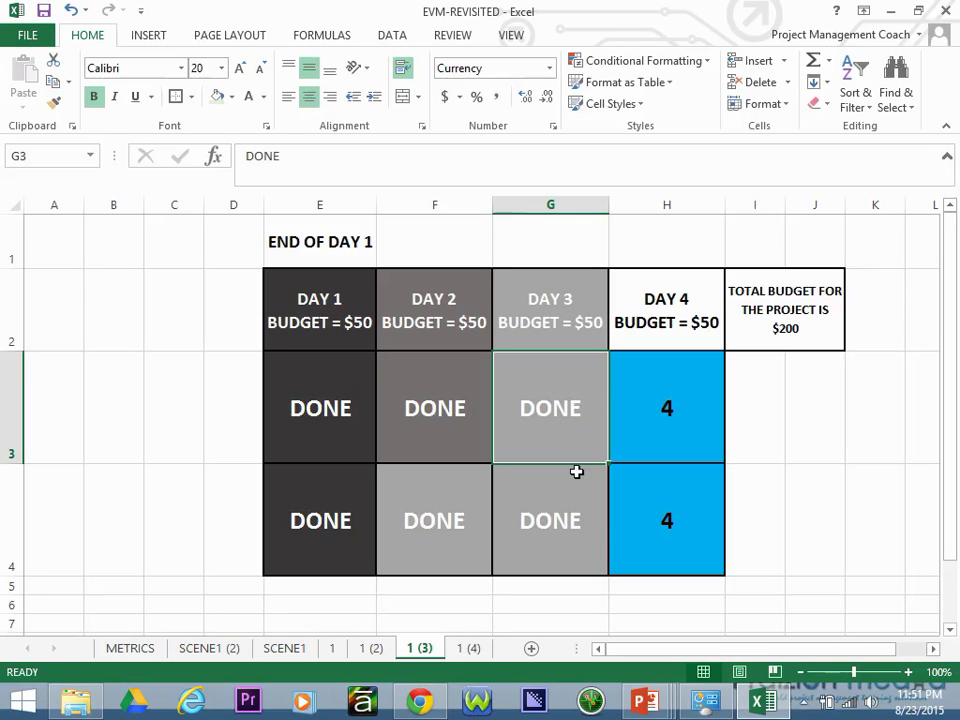
Step: Note the Day 3 actual cost as "ac = 80" in G6 and return to the METRICS sheet
{"action": "left_click", "coordinate": [540, 606]}
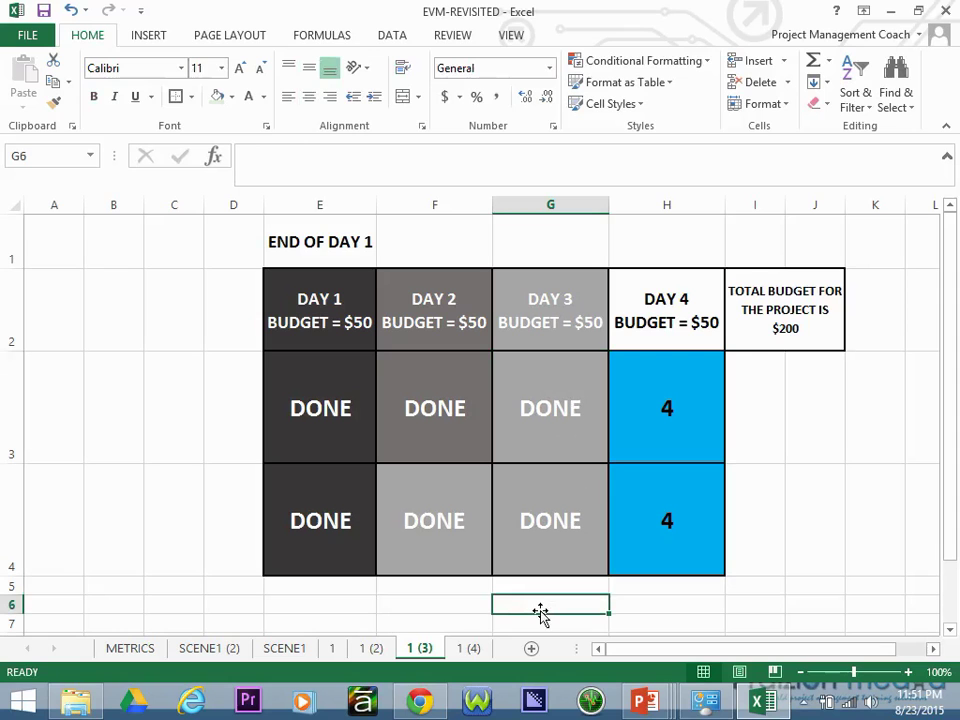
{"action": "type", "text": "ac"}
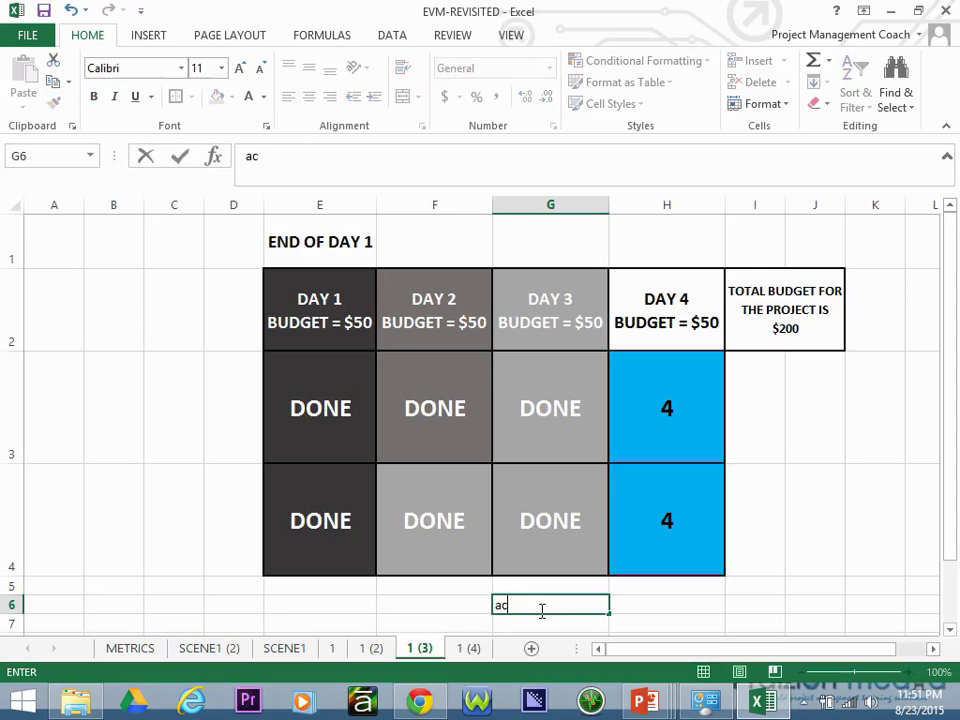
{"action": "type", "text": " = 80"}
{"action": "key", "text": "Return"}
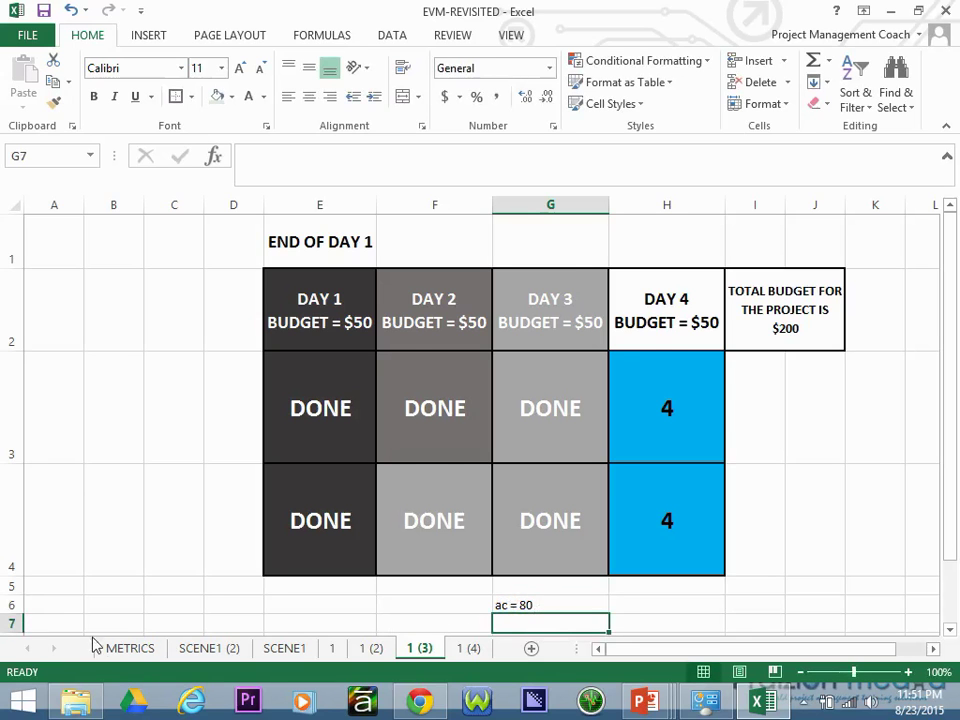
{"action": "left_click", "coordinate": [128, 648]}
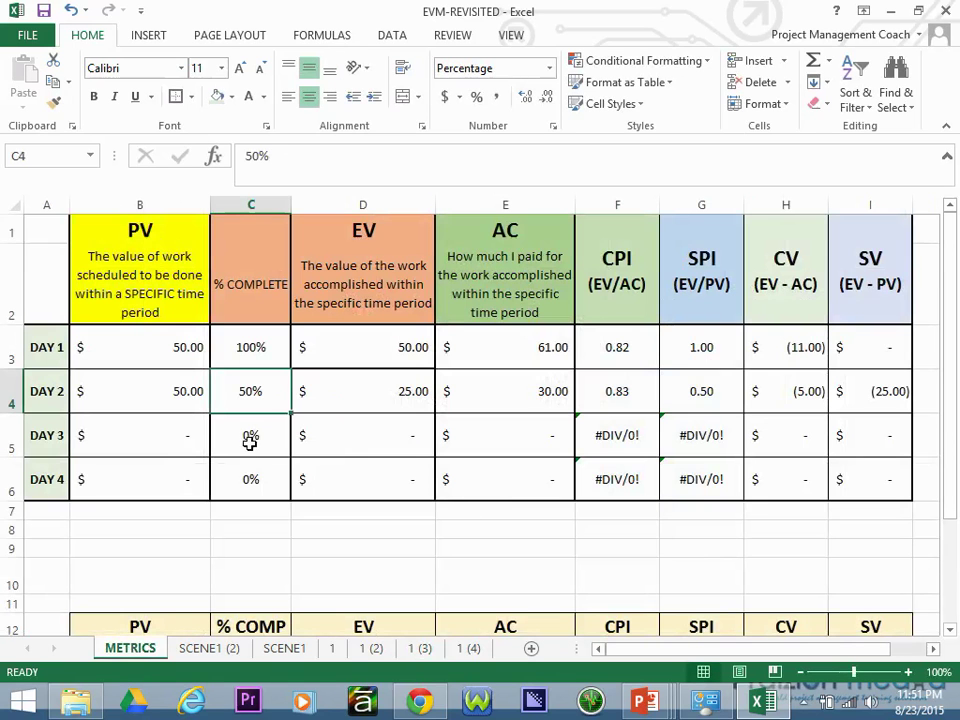